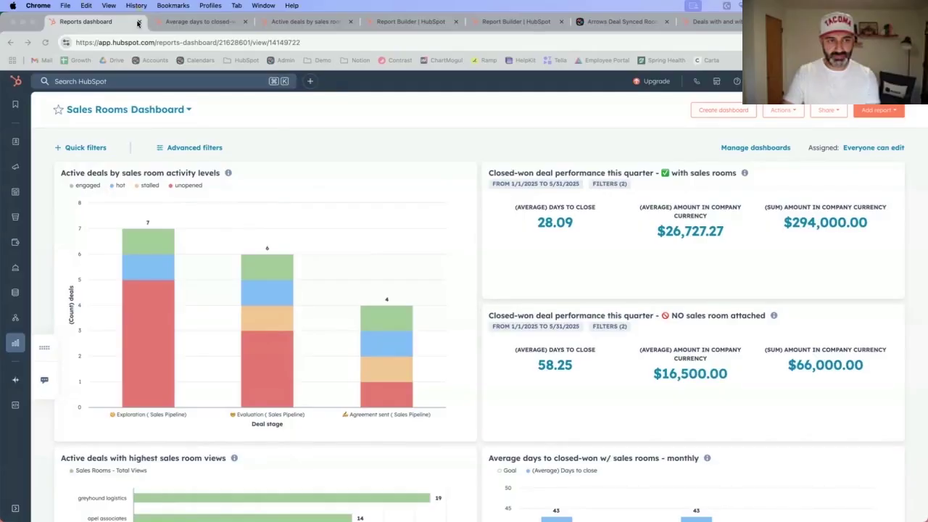
Step: Replace the open dashboard tab with a fresh one from the Demo folder's Reports dashboard bookmark, placed first among the tabs
{"action": "left_click", "coordinate": [139, 22]}
{"action": "key", "text": "super+t"}
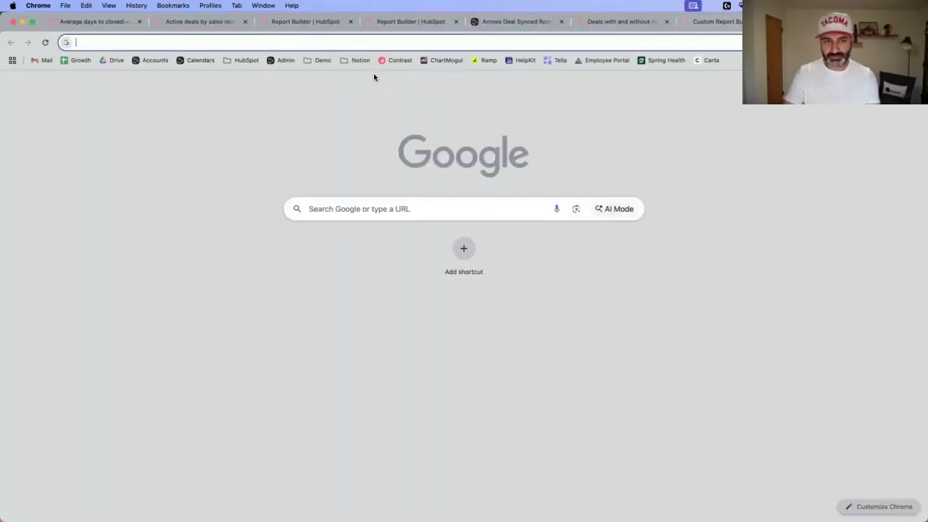
{"action": "left_click", "coordinate": [319, 60]}
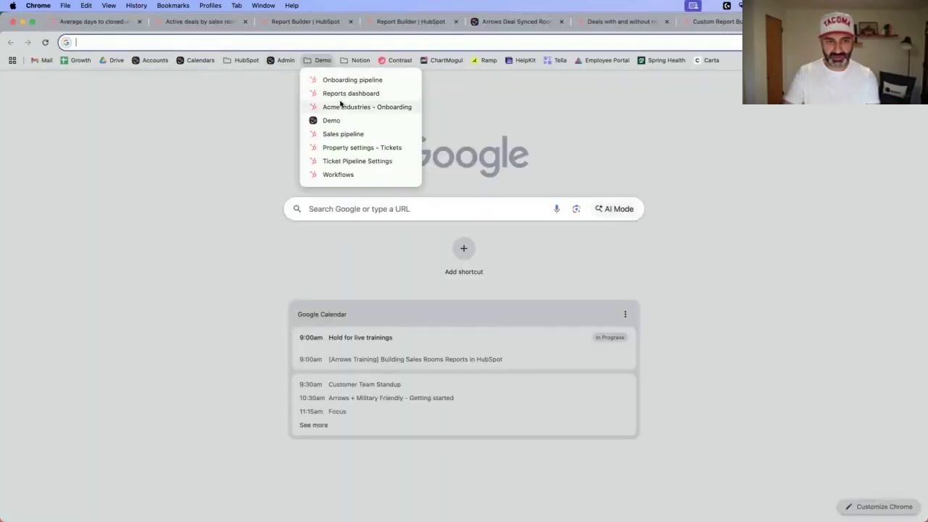
{"action": "left_click", "coordinate": [348, 92]}
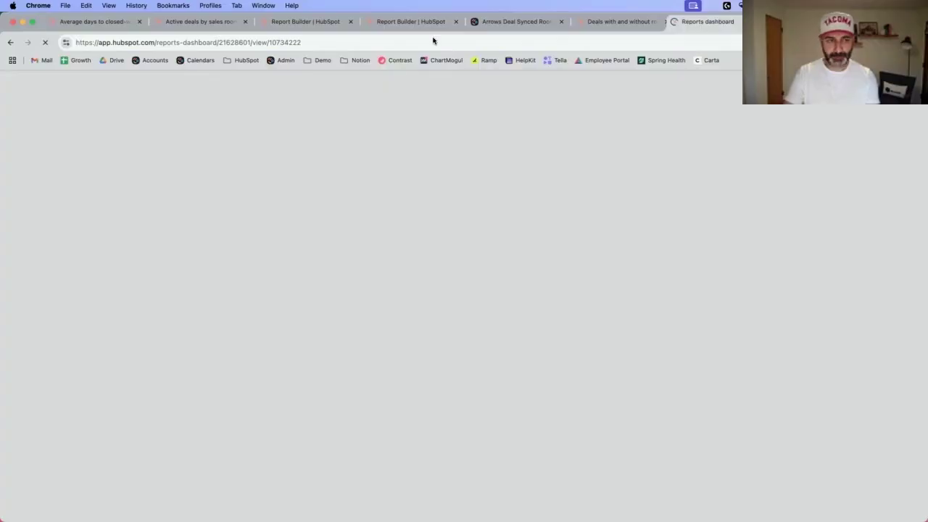
{"action": "left_click_drag", "start_coordinate": [707, 21], "coordinate": [85, 21]}
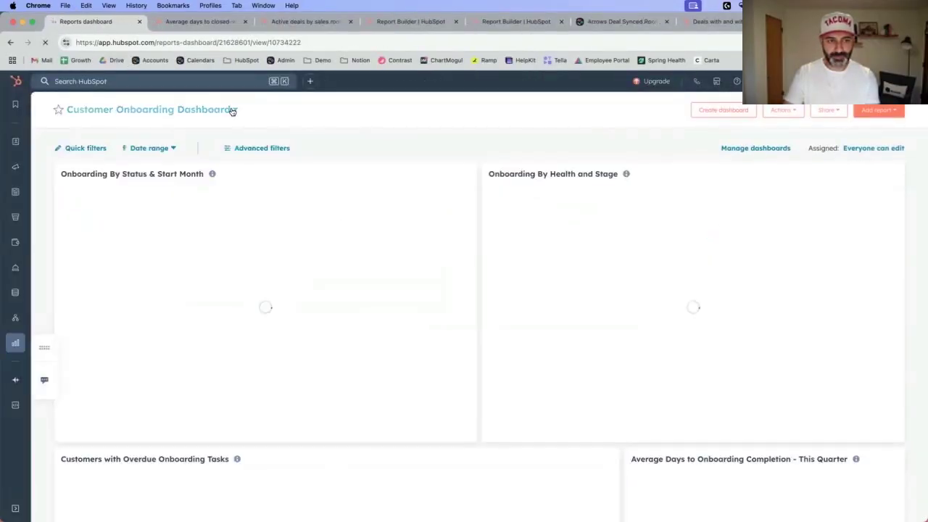
Step: Switch from the Customer Onboarding Dashboard to the Sales Rooms Dashboard
{"action": "left_click", "coordinate": [233, 110]}
{"action": "left_click", "coordinate": [145, 203]}
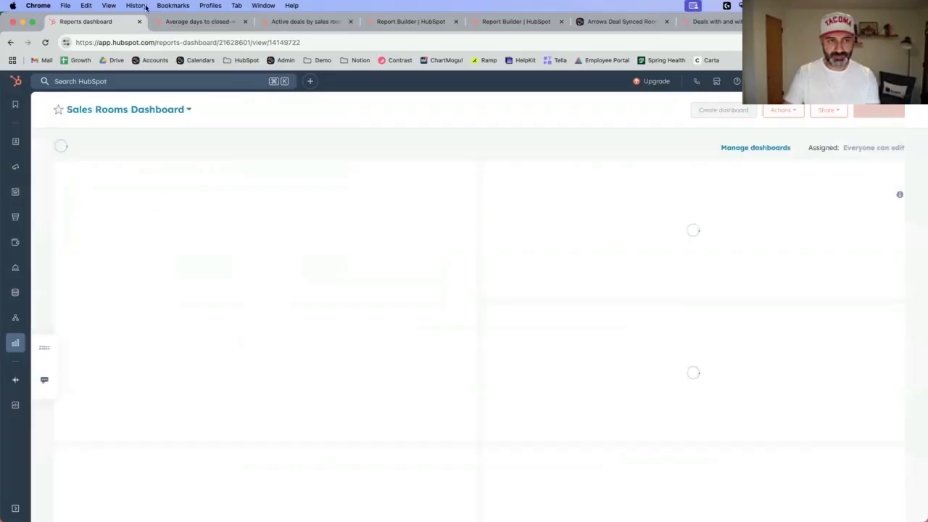
{"action": "left_click", "coordinate": [109, 6]}
{"action": "left_click", "coordinate": [144, 21]}
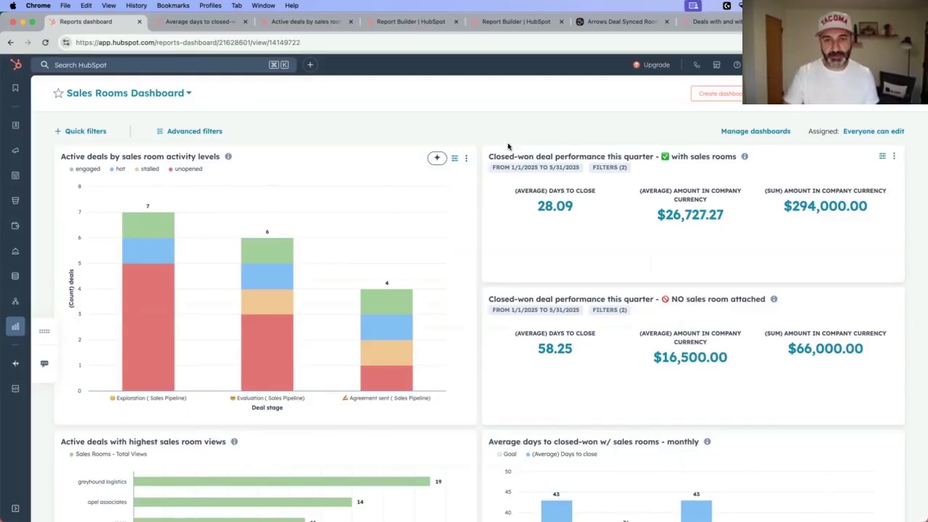
Step: In Arrows, examine the room data points synced to HubSpot deals, including activity level, total views, last viewed timestamp and active suggestion count
{"action": "left_click", "coordinate": [600, 24]}
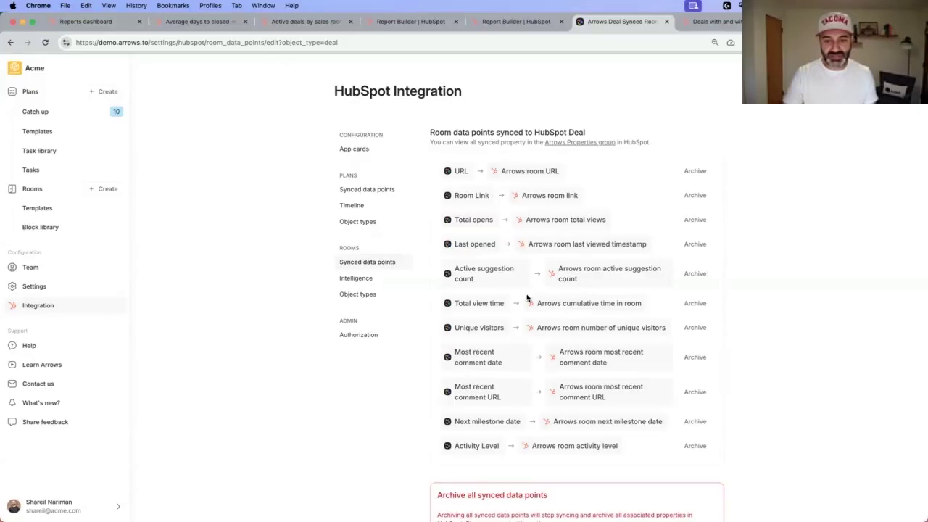
{"action": "mouse_move", "coordinate": [574, 445]}
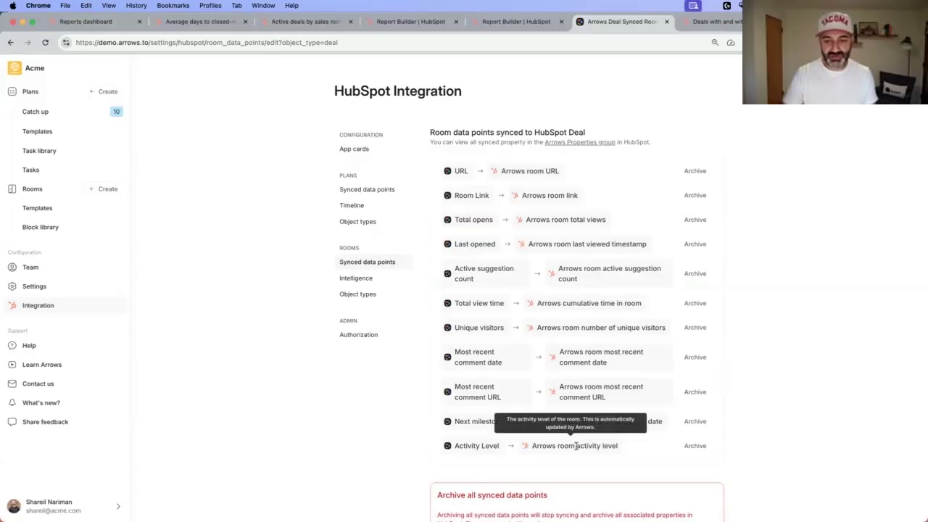
{"action": "mouse_move", "coordinate": [532, 328]}
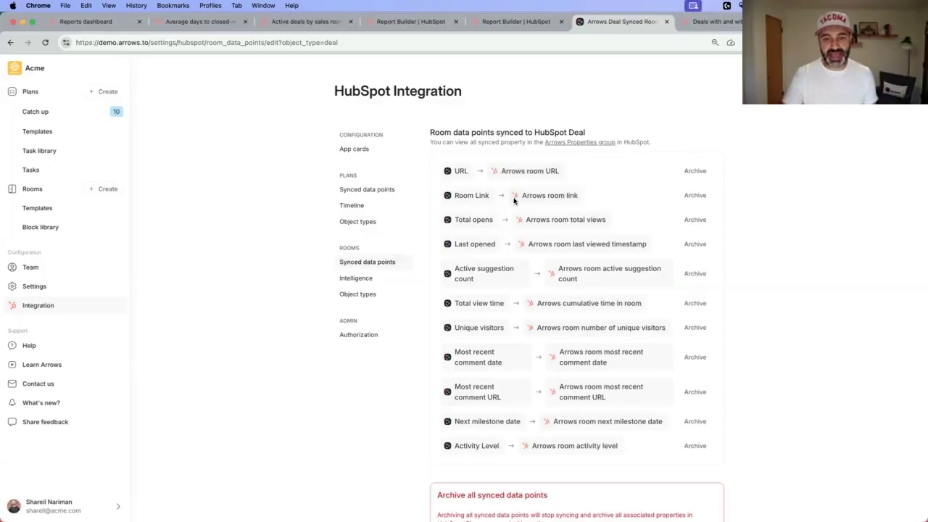
{"action": "mouse_move", "coordinate": [540, 179]}
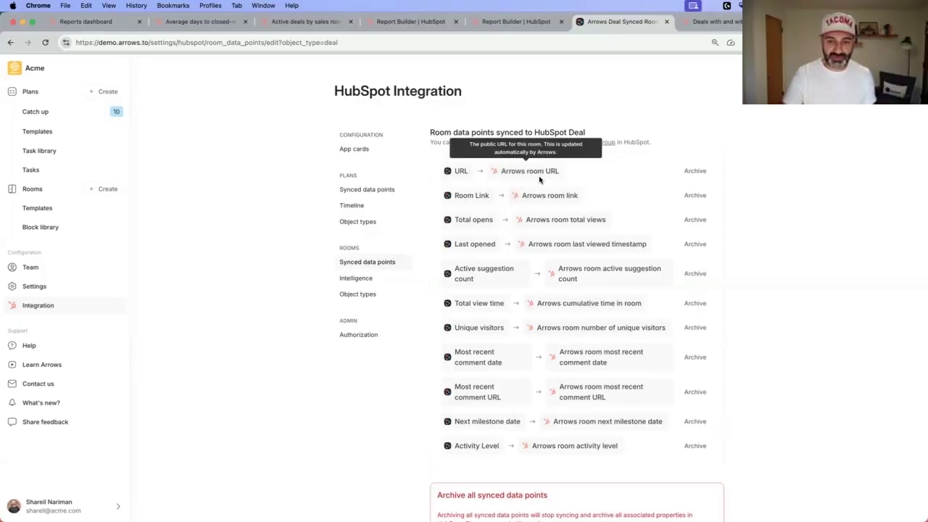
{"action": "mouse_move", "coordinate": [542, 223]}
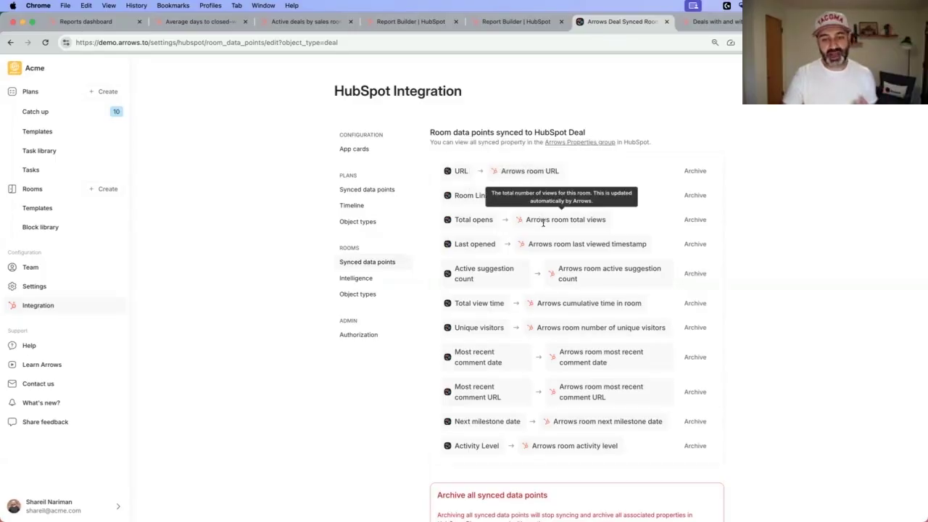
{"action": "mouse_move", "coordinate": [543, 252]}
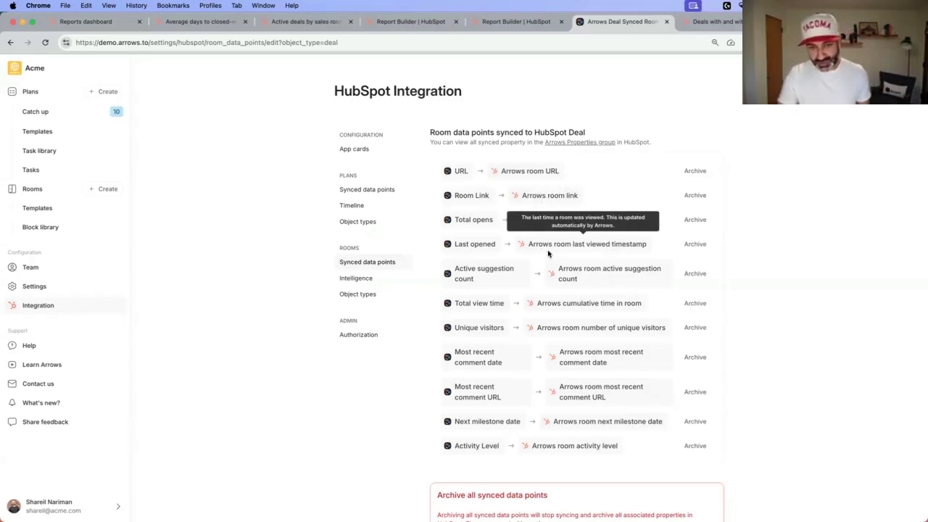
{"action": "mouse_move", "coordinate": [562, 276]}
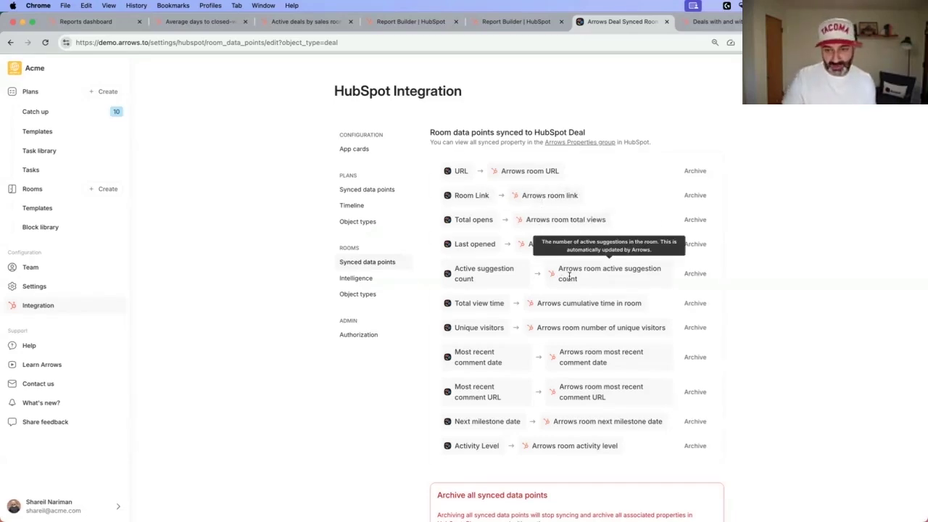
{"action": "mouse_move", "coordinate": [584, 359]}
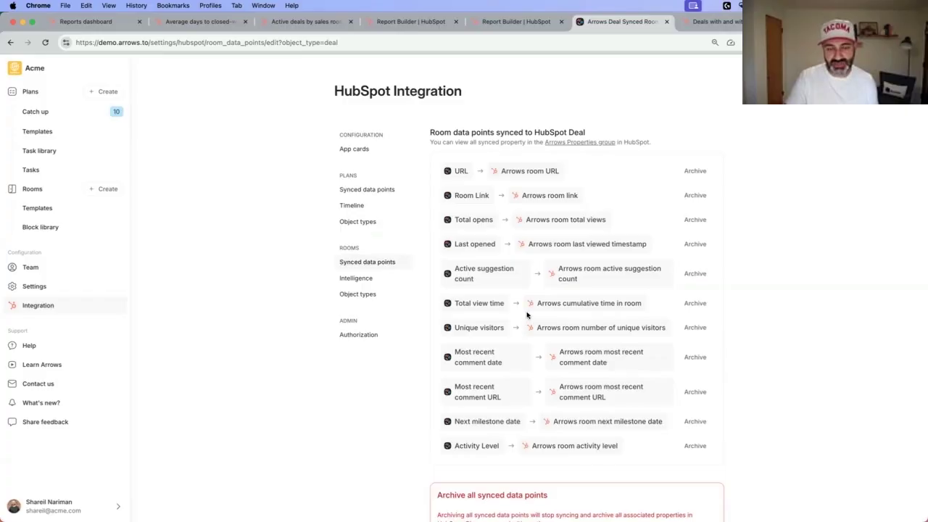
Step: Return to the HubSpot Sales Rooms Dashboard and examine the activity-level breakdown of the Evaluation stage in the active deals chart
{"action": "left_click", "coordinate": [111, 21]}
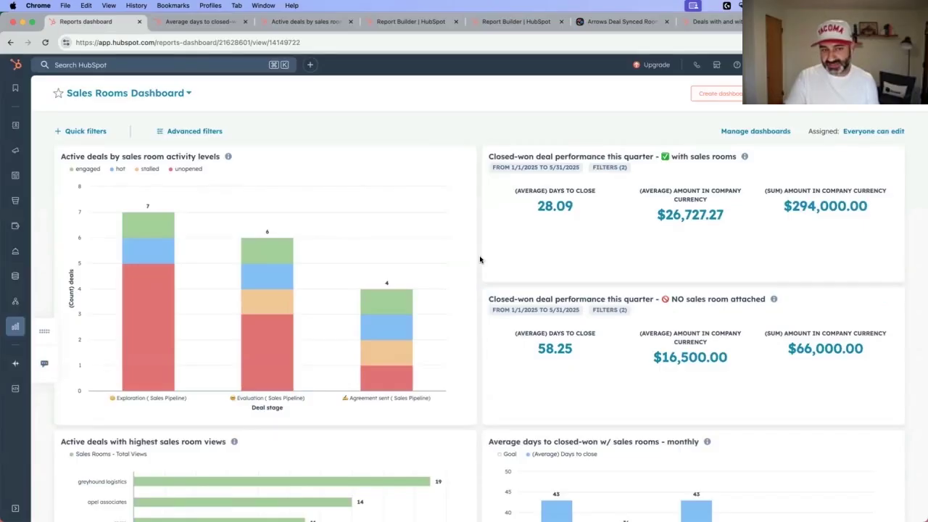
{"action": "mouse_move", "coordinate": [253, 320]}
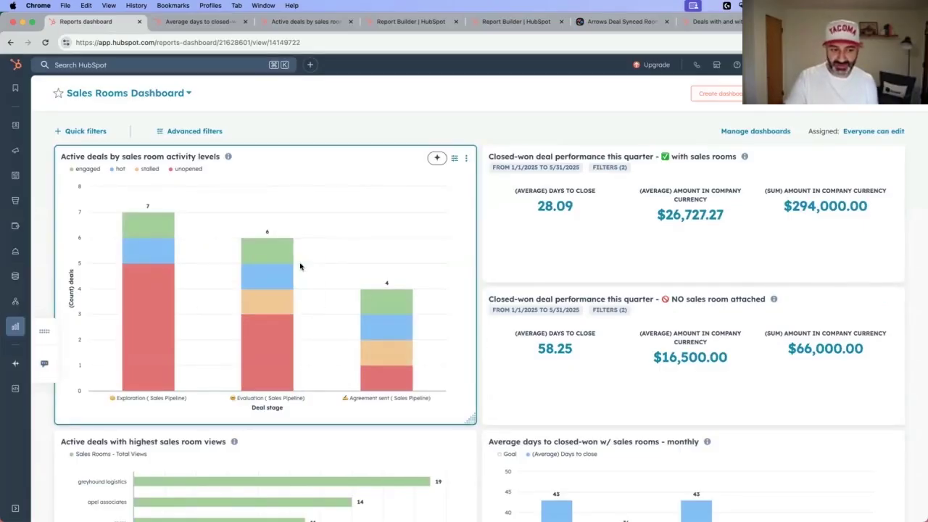
{"action": "mouse_move", "coordinate": [248, 276]}
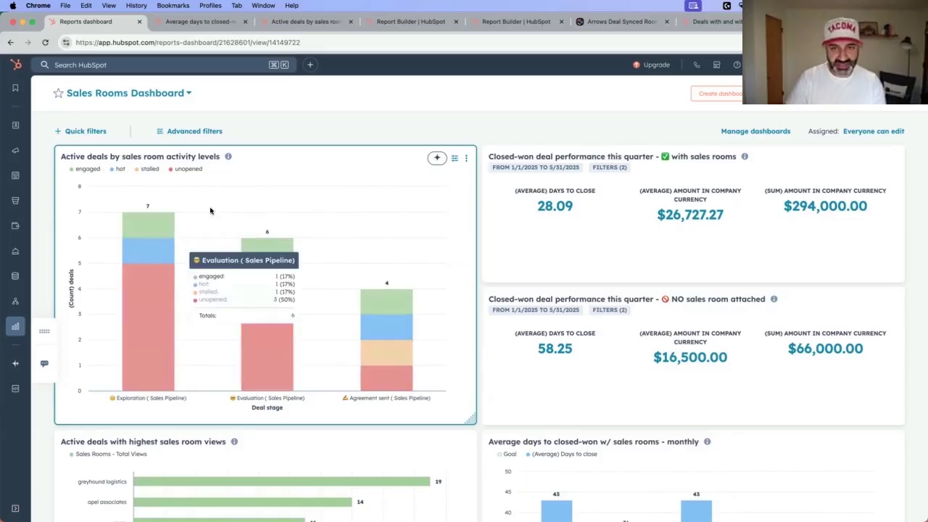
Step: In Arrows, open the Enterprise sales (training) room template and view its activity level settings
{"action": "left_click", "coordinate": [604, 24]}
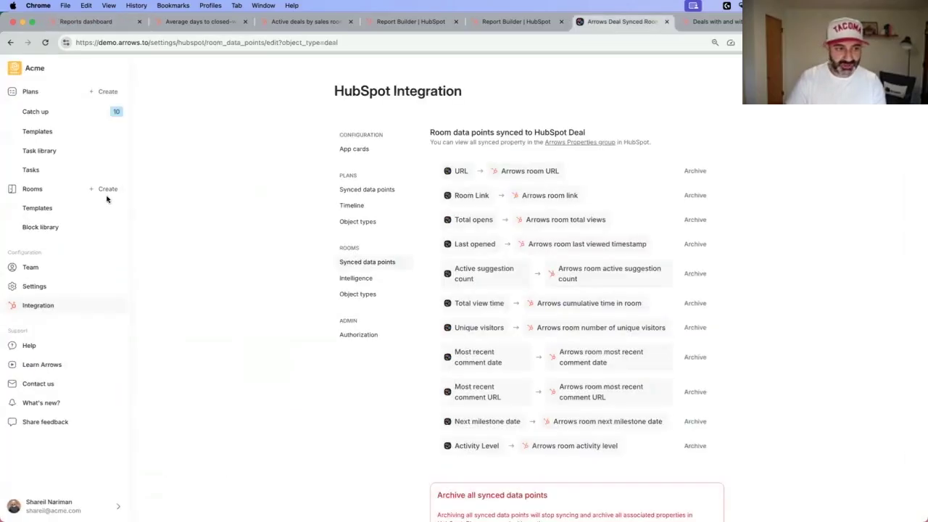
{"action": "left_click", "coordinate": [41, 209]}
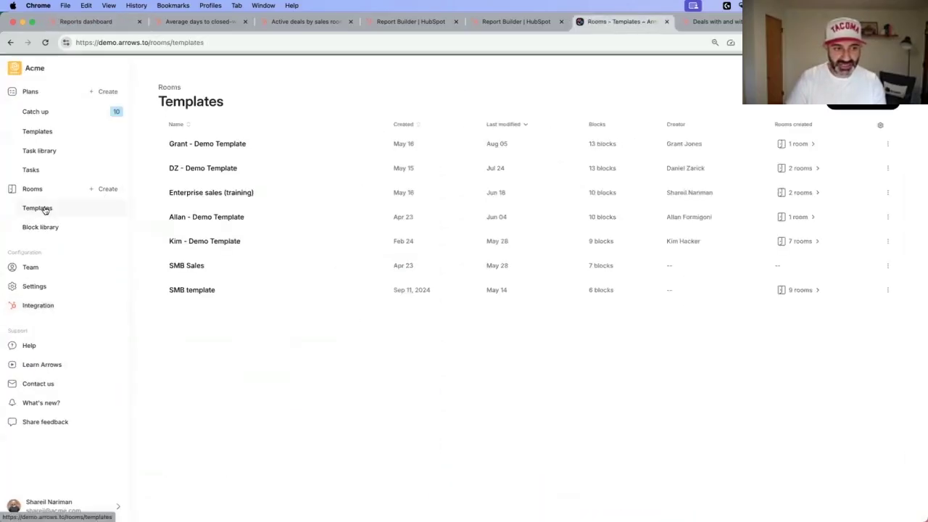
{"action": "left_click", "coordinate": [199, 198]}
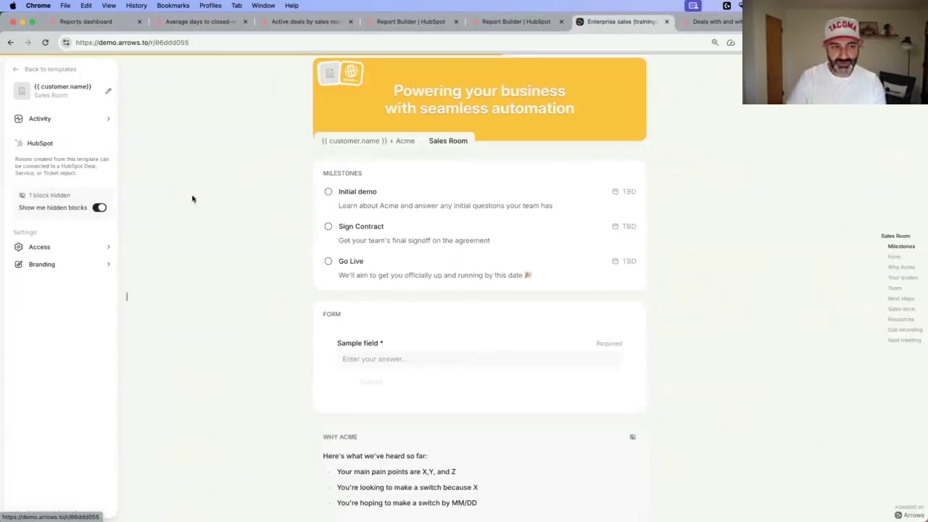
{"action": "left_click", "coordinate": [63, 118]}
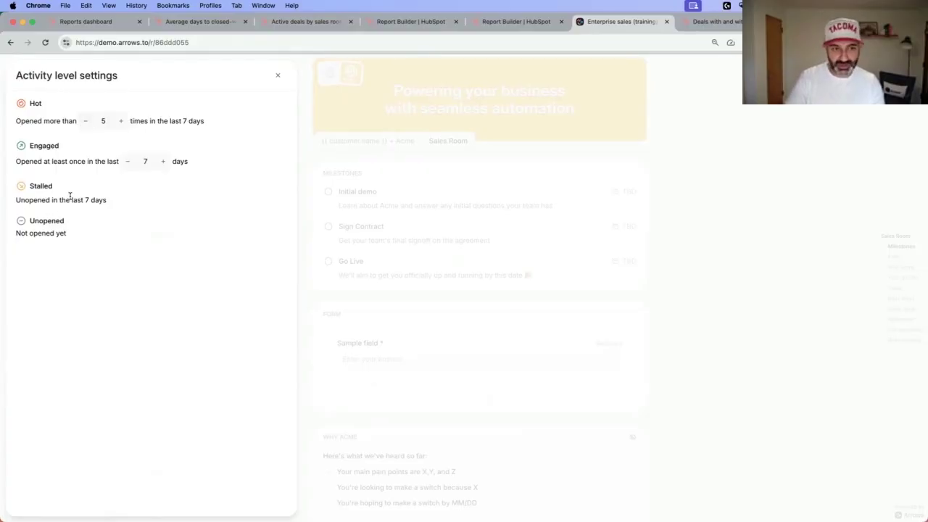
Step: Return to the HubSpot dashboard and open the Active deals by sales room activity levels report for customization
{"action": "left_click", "coordinate": [178, 22]}
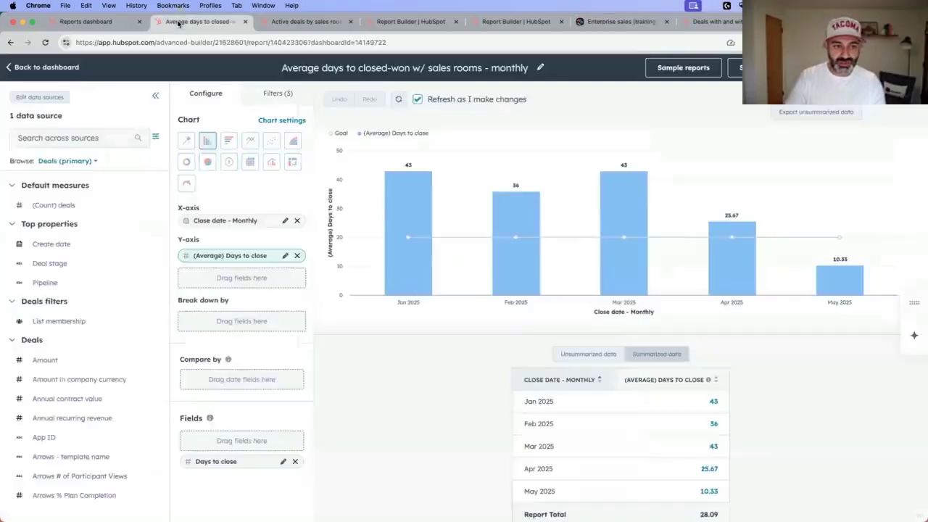
{"action": "left_click", "coordinate": [94, 22]}
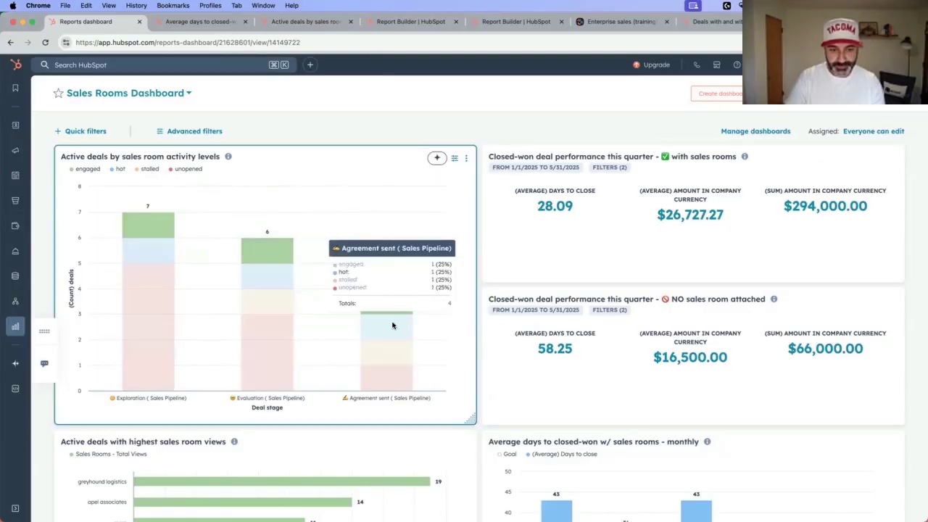
{"action": "left_click", "coordinate": [454, 159]}
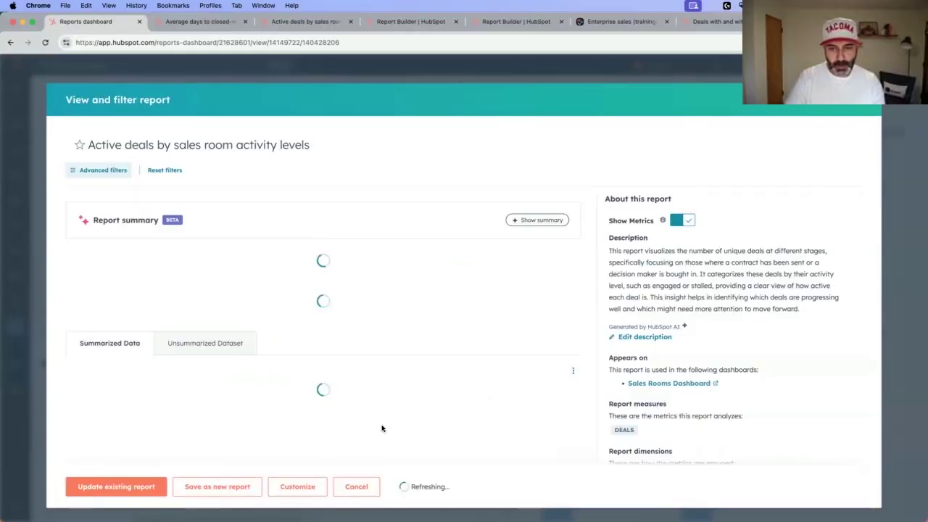
{"action": "left_click", "coordinate": [298, 489]}
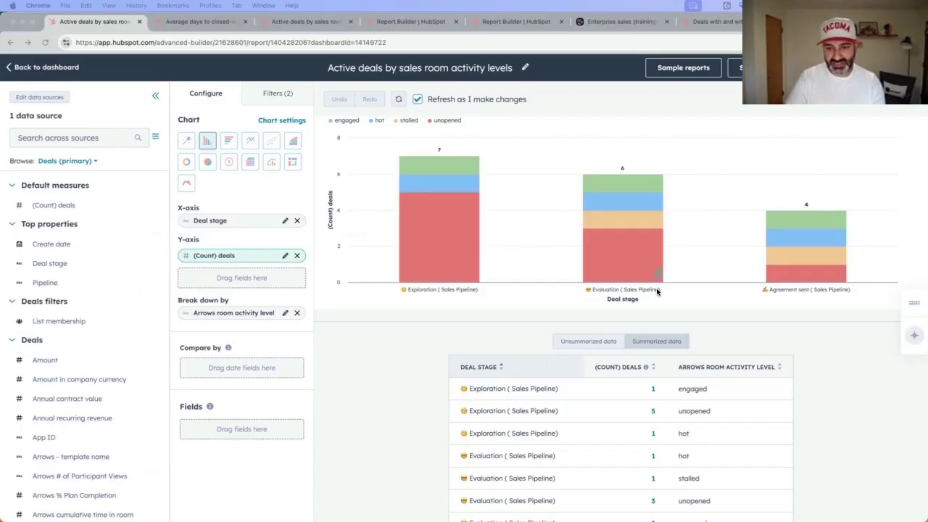
Step: Review the report's activity level and deal stage filters, then its axis and breakdown configuration against the chart
{"action": "left_click", "coordinate": [267, 97]}
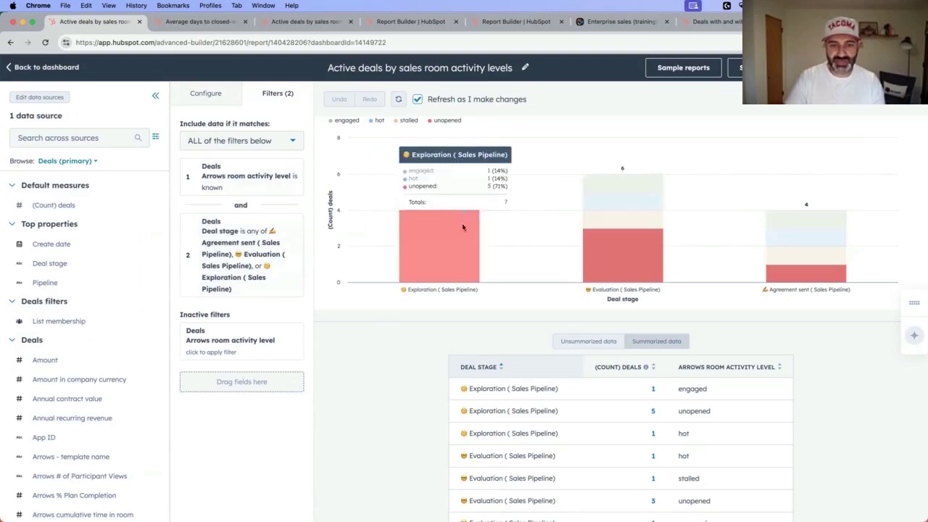
{"action": "mouse_move", "coordinate": [614, 260]}
{"action": "mouse_move", "coordinate": [801, 269]}
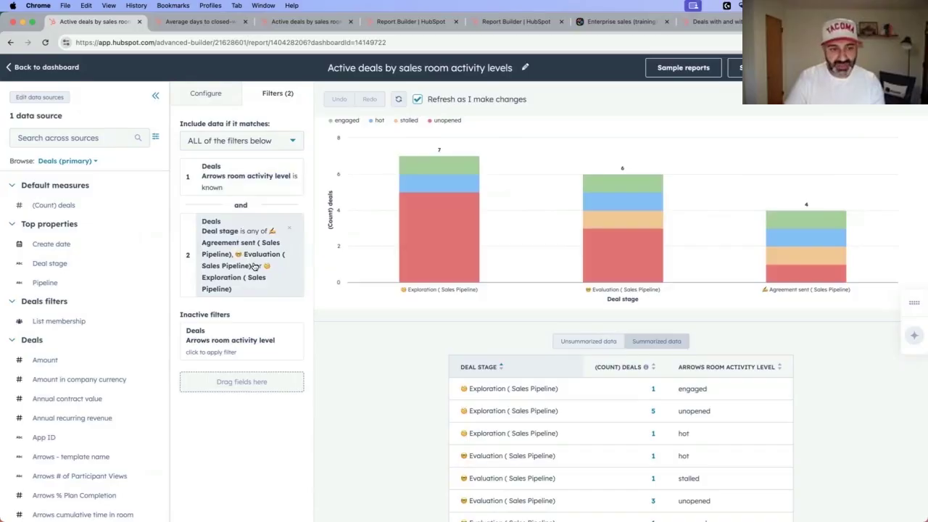
{"action": "left_click", "coordinate": [207, 94]}
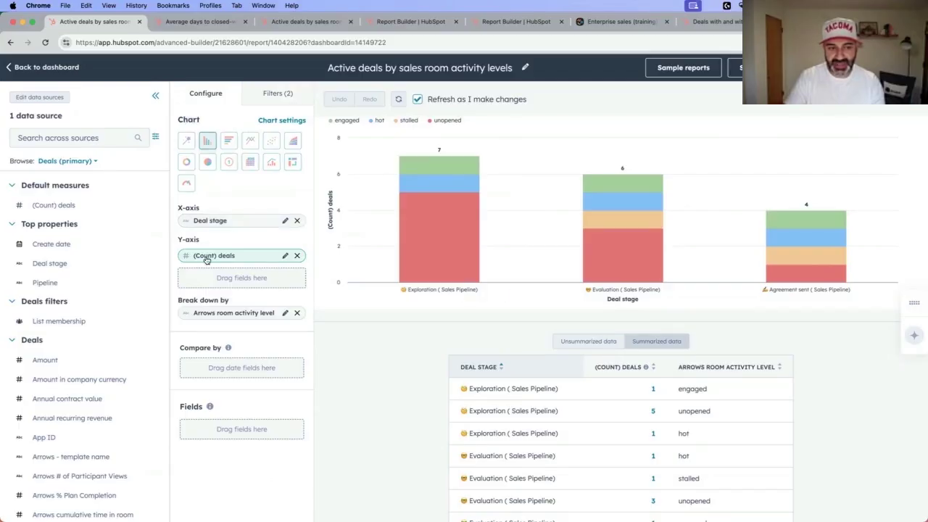
{"action": "mouse_move", "coordinate": [432, 263]}
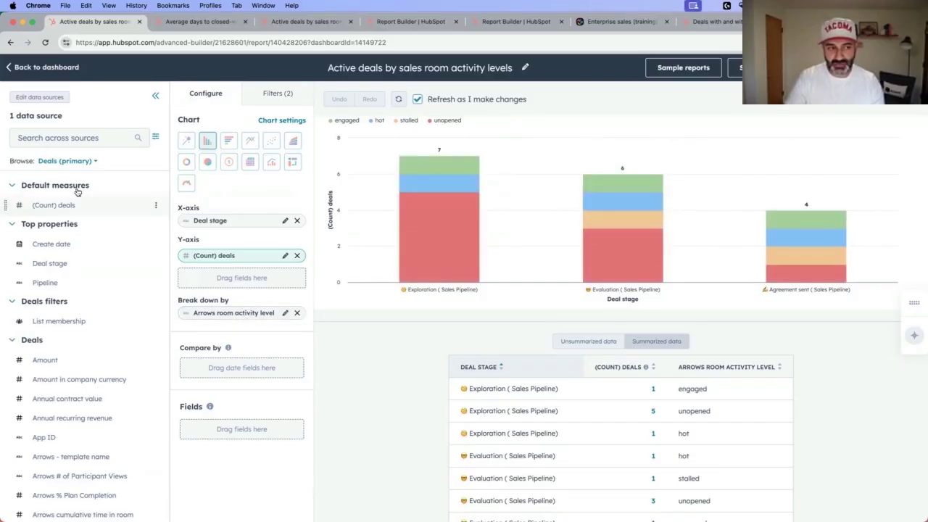
Step: Search the report's data source for "arrows room" fields and locate the Arrows room activity level property
{"action": "left_click", "coordinate": [69, 138]}
{"action": "type", "text": "arrows"}
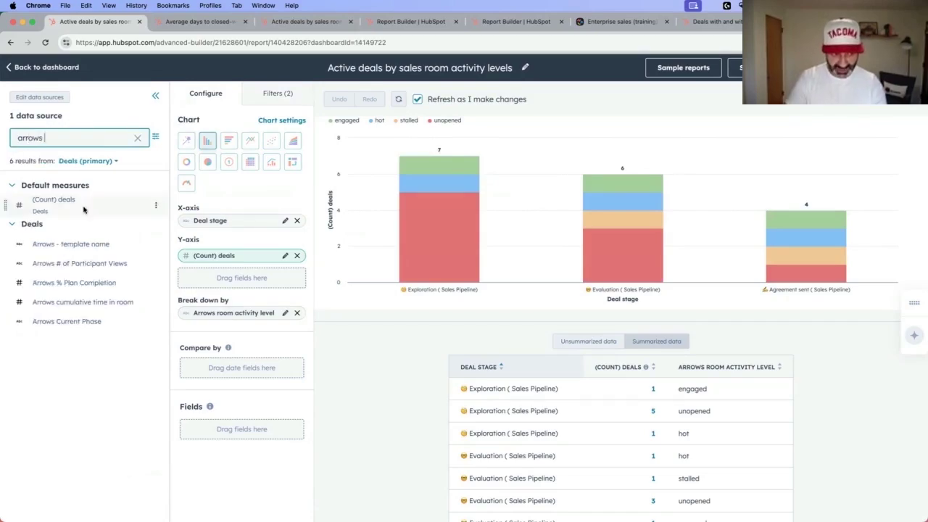
{"action": "type", "text": " room"}
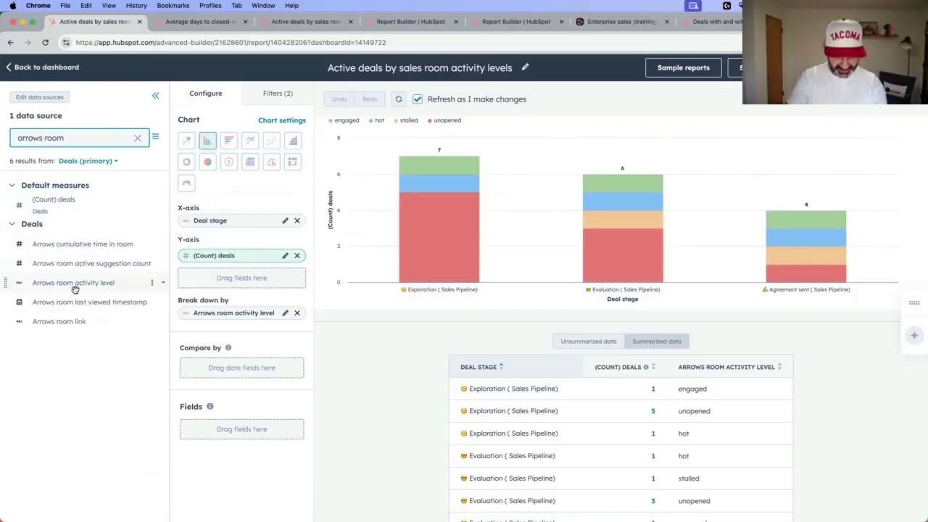
{"action": "left_click_drag", "start_coordinate": [75, 284], "coordinate": [55, 274]}
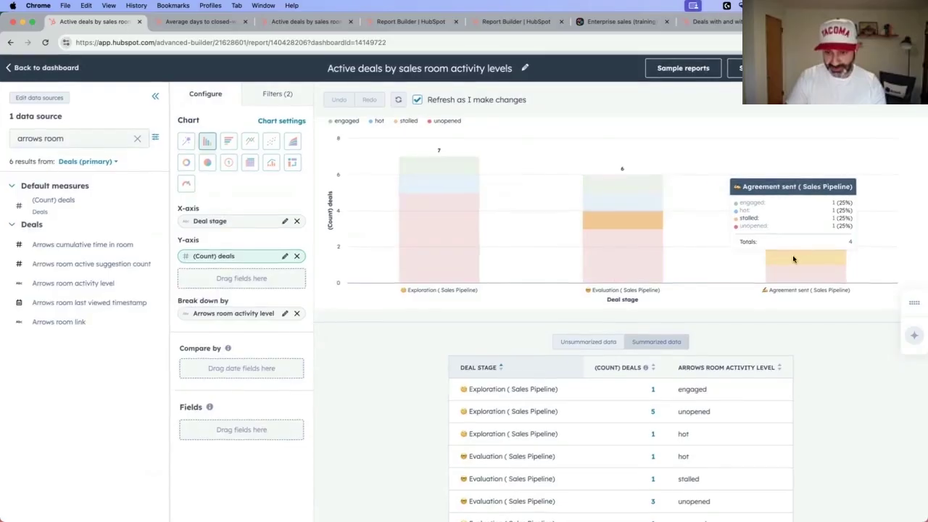
Step: View the details of the engaged deals in the Exploration stage, then close them
{"action": "mouse_move", "coordinate": [435, 168]}
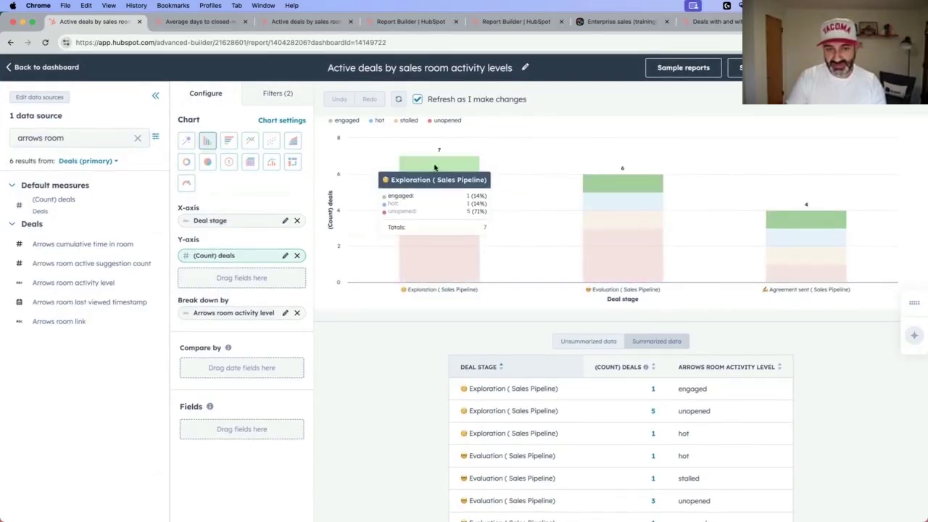
{"action": "left_click", "coordinate": [435, 167]}
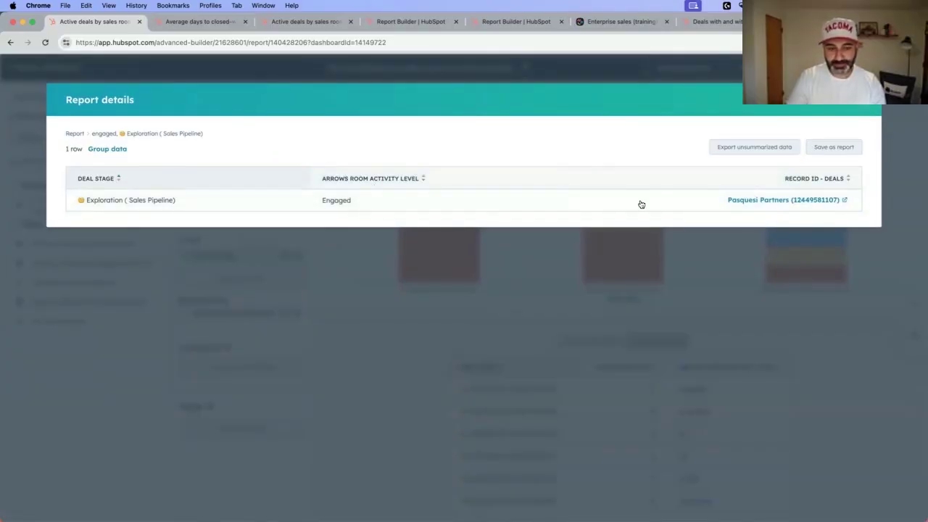
{"action": "left_click", "coordinate": [265, 314]}
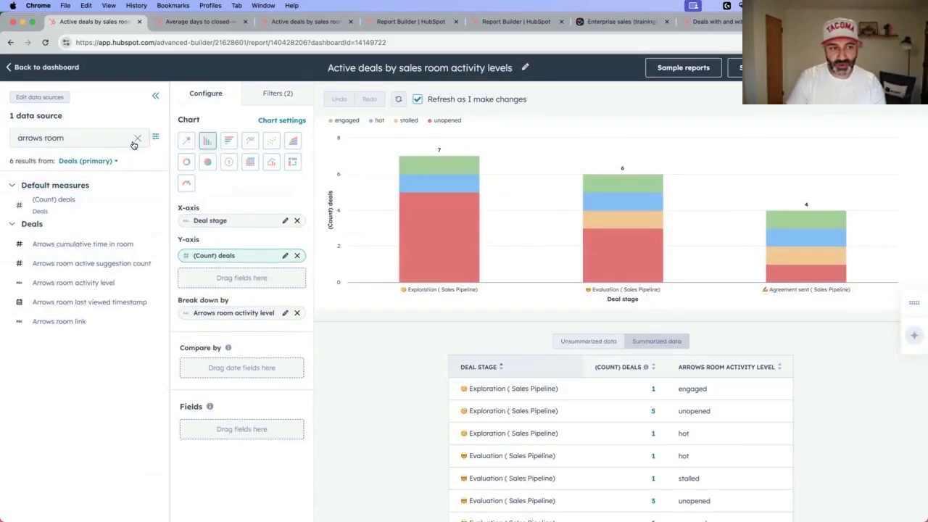
Step: Find the Deal owner and Amount properties in the data source and add both to the report's fields
{"action": "left_click", "coordinate": [136, 139]}
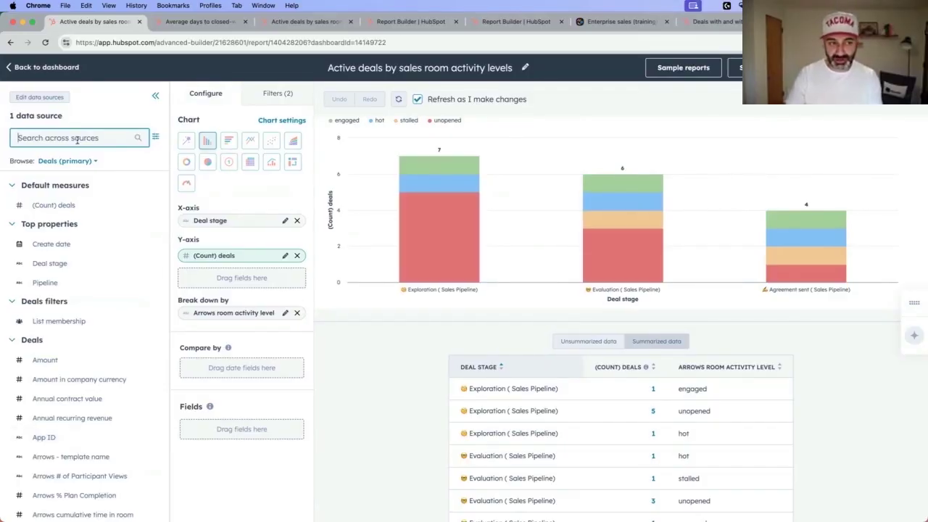
{"action": "type", "text": "deal owner"}
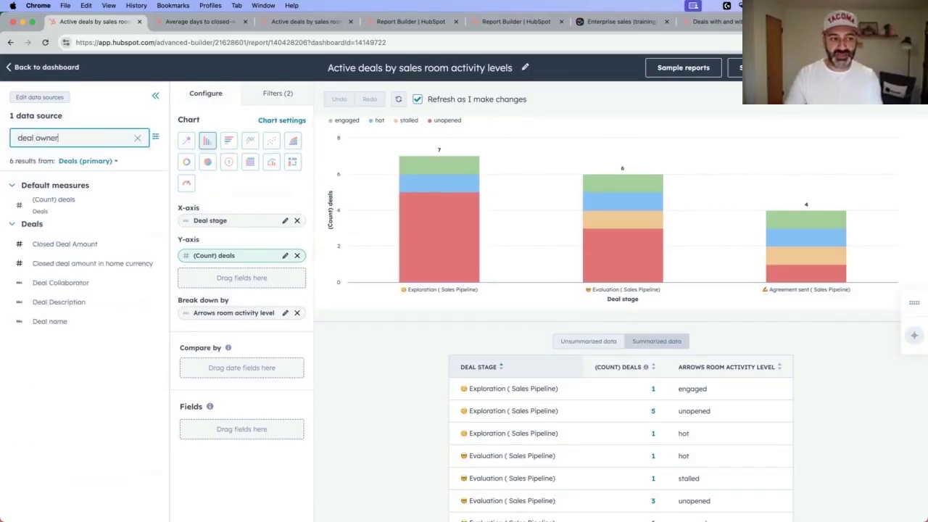
{"action": "left_click", "coordinate": [50, 205]}
{"action": "left_click_drag", "start_coordinate": [50, 206], "coordinate": [204, 462]}
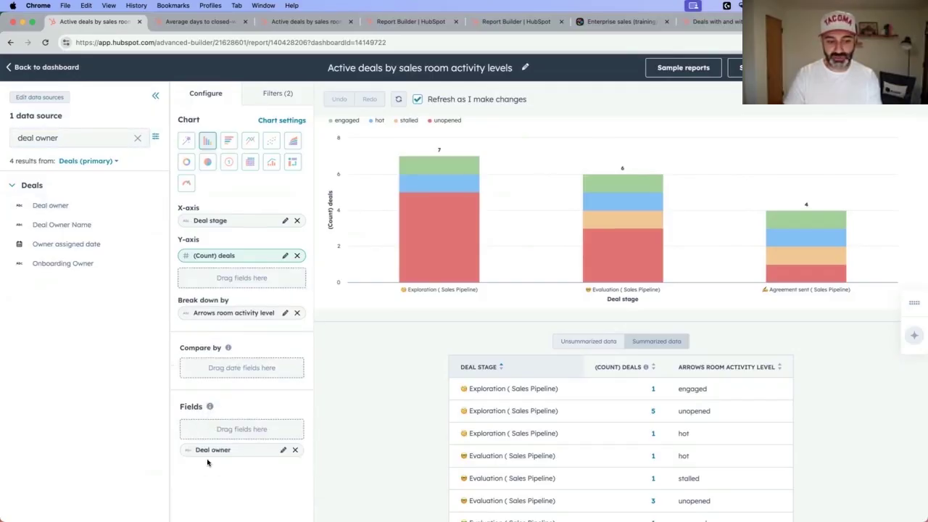
{"action": "triple_click", "coordinate": [40, 139]}
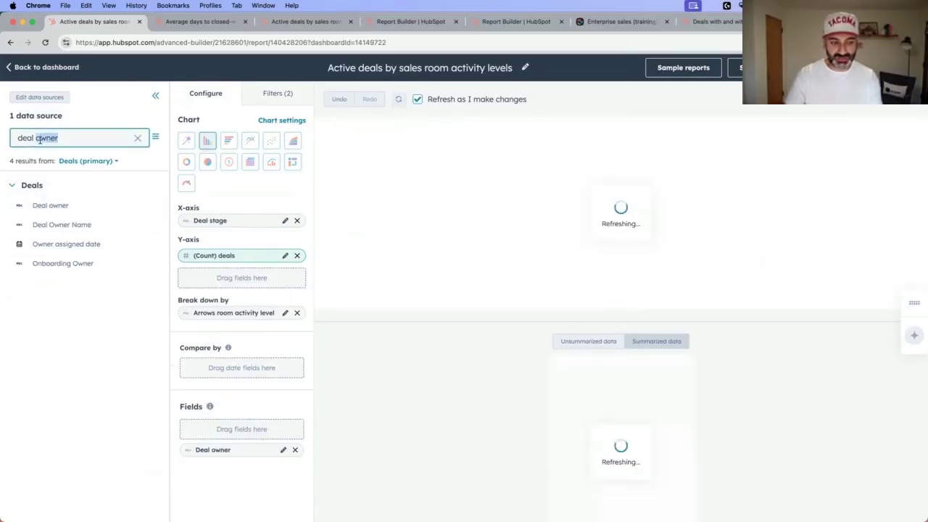
{"action": "type", "text": "amount"}
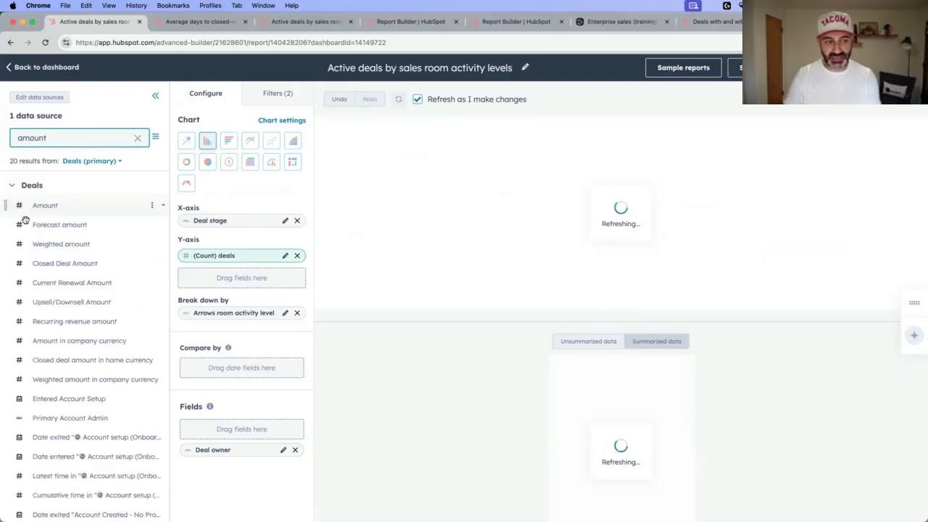
{"action": "left_click_drag", "start_coordinate": [33, 207], "coordinate": [213, 460]}
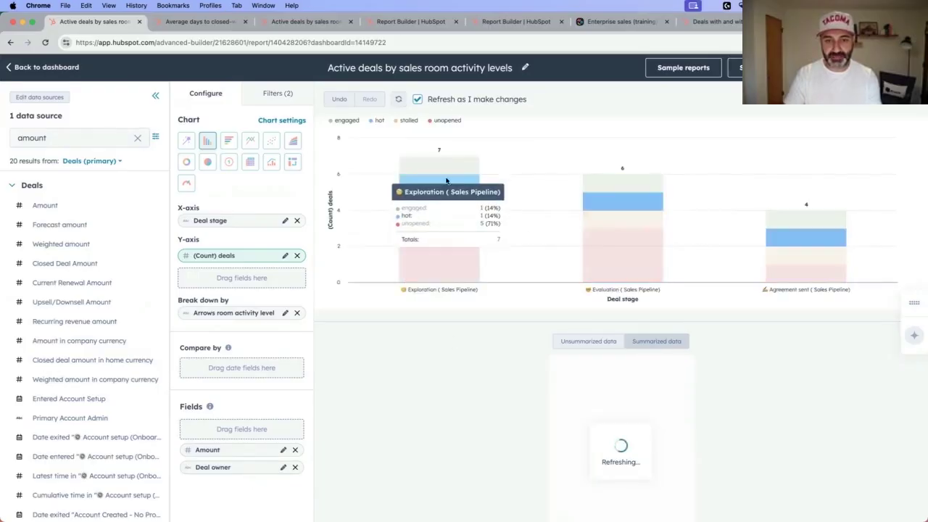
Step: View the details of the hot deals in the Exploration stage, then remove the Amount and Deal owner fields from the report
{"action": "left_click", "coordinate": [443, 183]}
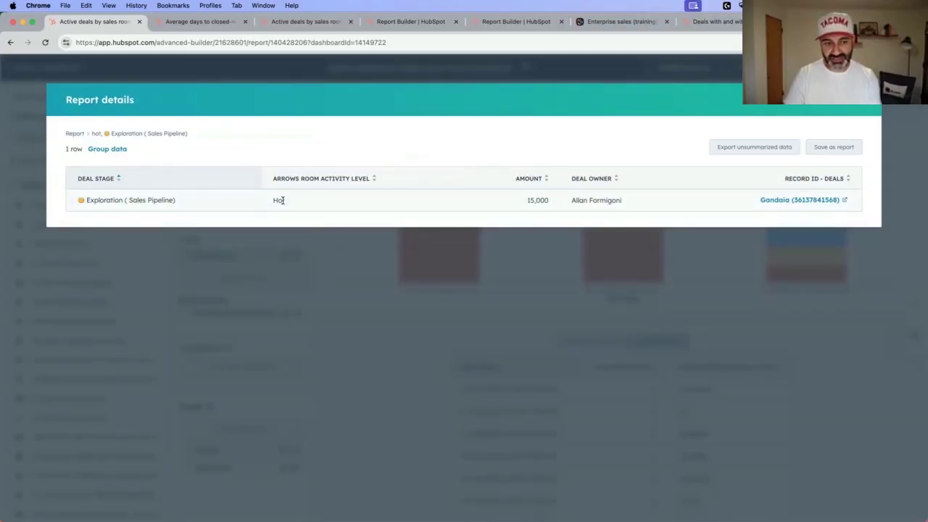
{"action": "left_click", "coordinate": [862, 100]}
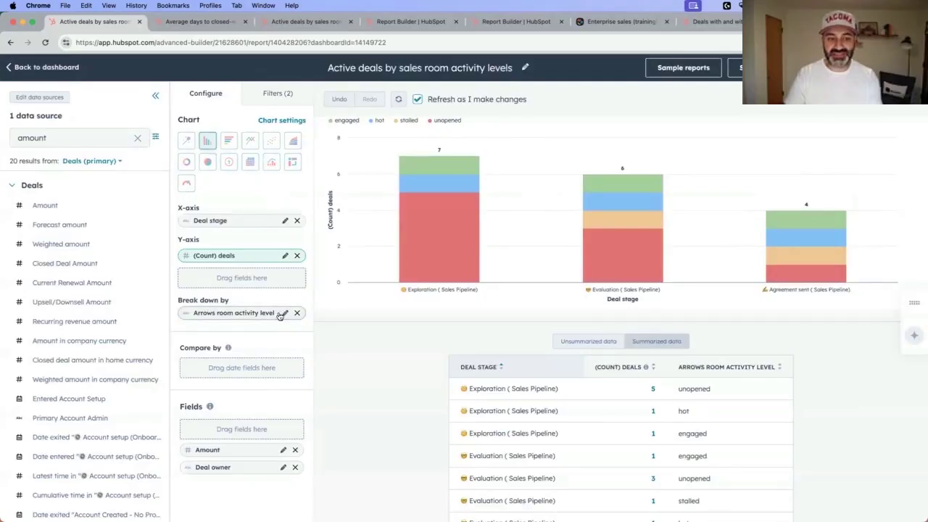
{"action": "left_click", "coordinate": [295, 450]}
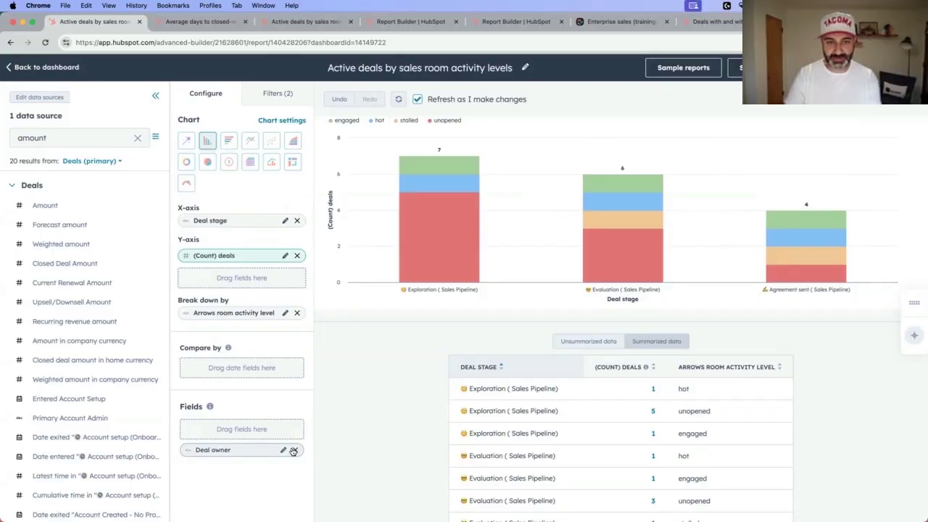
{"action": "left_click", "coordinate": [295, 450]}
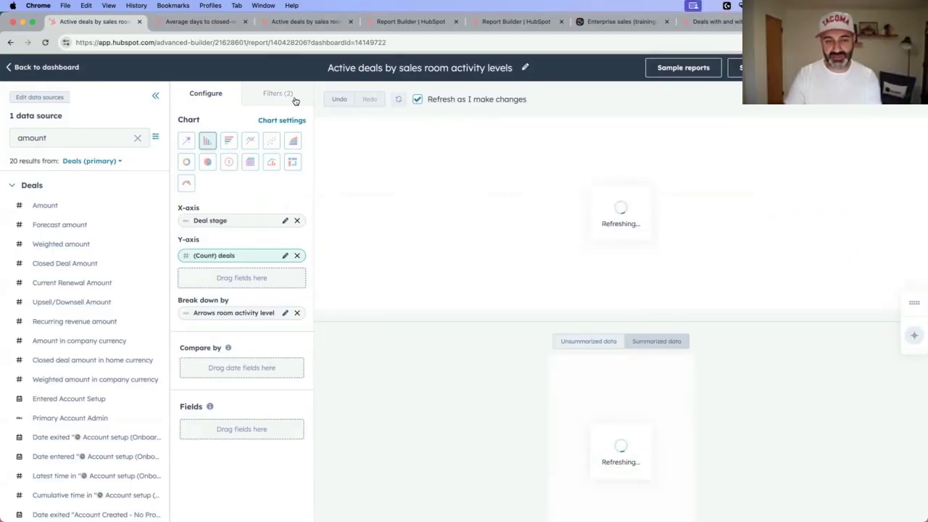
Step: Review the vertical bar chart's settings, then return to the Sales Rooms Dashboard without updating the report
{"action": "mouse_move", "coordinate": [441, 242]}
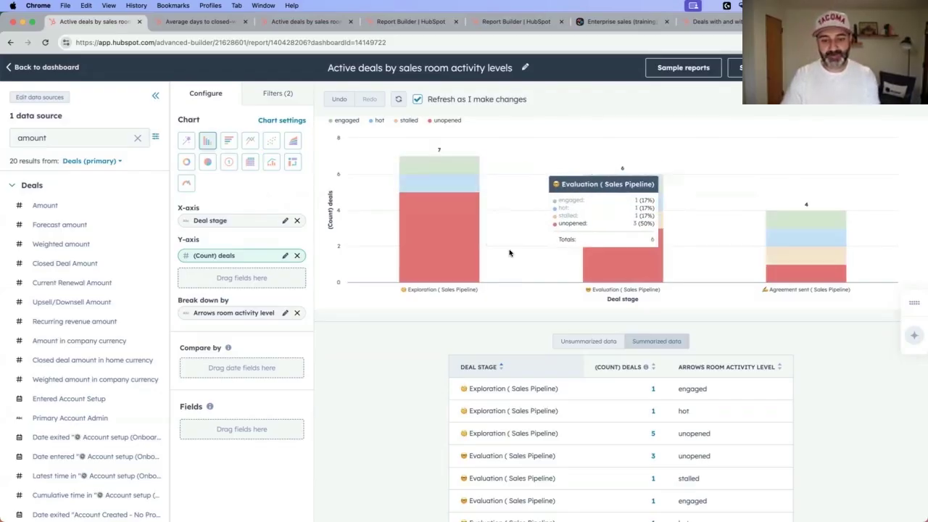
{"action": "left_click", "coordinate": [281, 121]}
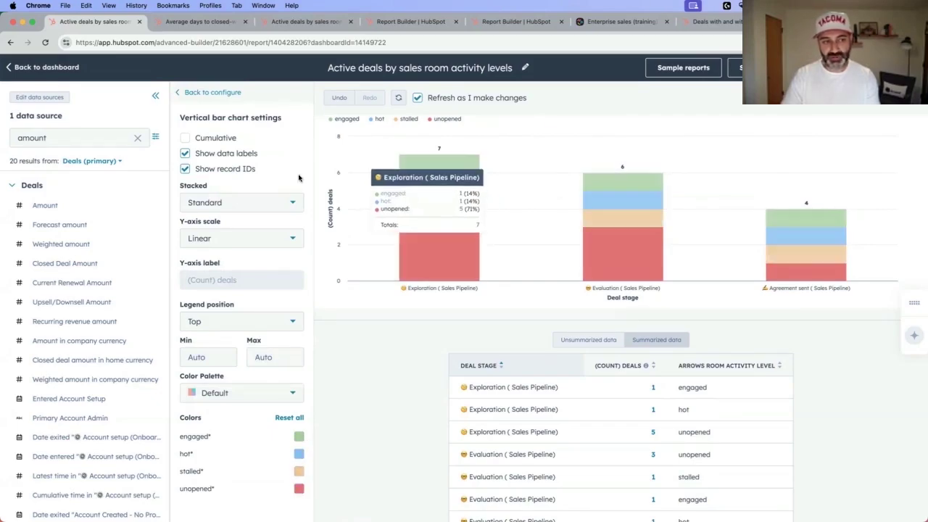
{"action": "left_click", "coordinate": [66, 67]}
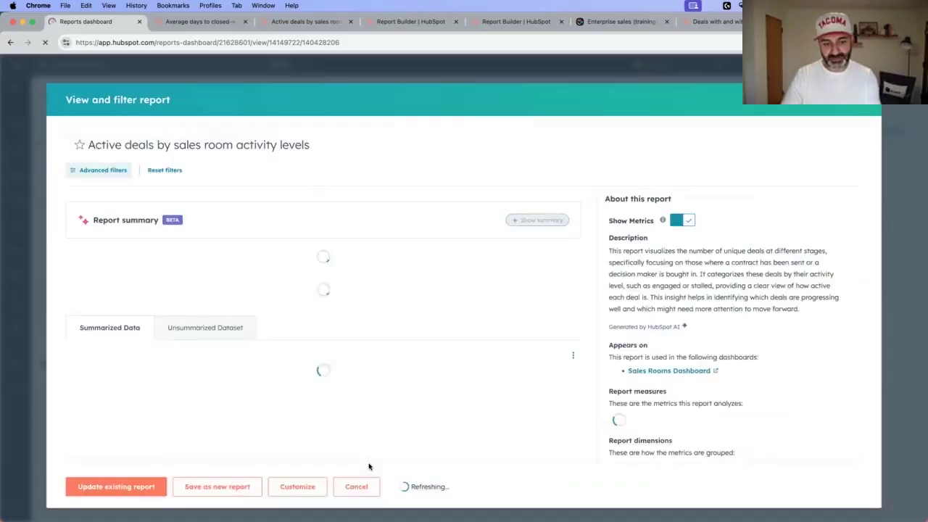
{"action": "left_click", "coordinate": [370, 487]}
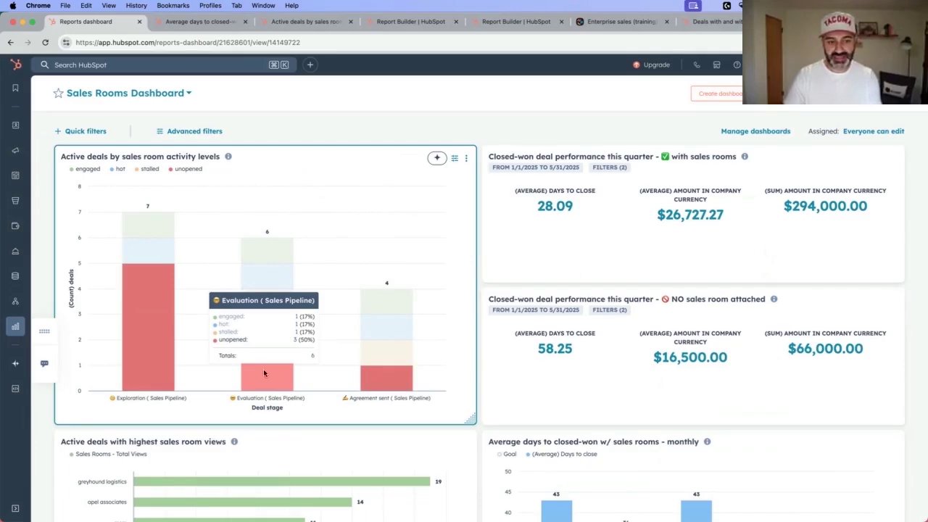
Step: View the details of the unopened deals in the Exploration stage from the dashboard chart, then close them
{"action": "left_click", "coordinate": [155, 309]}
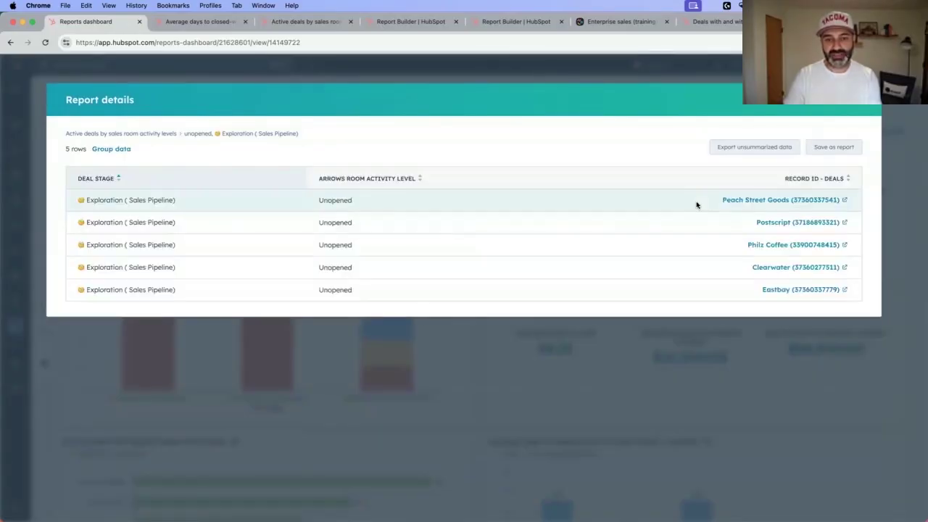
{"action": "key", "text": "Escape"}
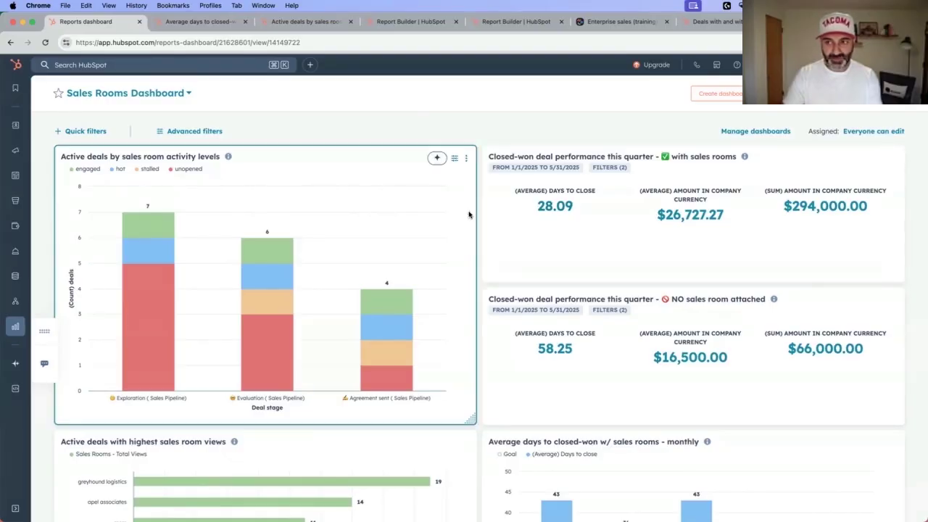
{"action": "scroll", "coordinate": [452, 240], "scroll_direction": "down", "scroll_amount": 1}
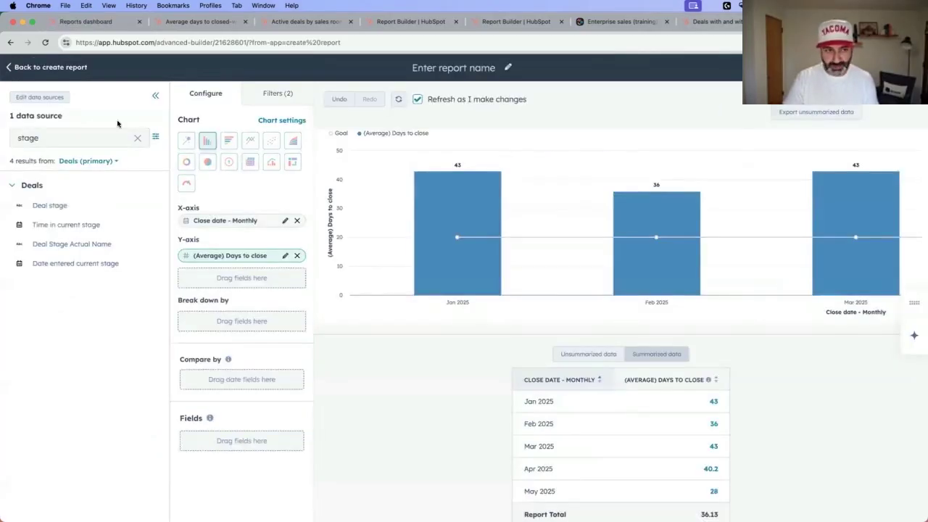
Step: Open the HubSpot reports list in a new browser tab by way of the bookmarked reports dashboard
{"action": "key", "text": "super+t"}
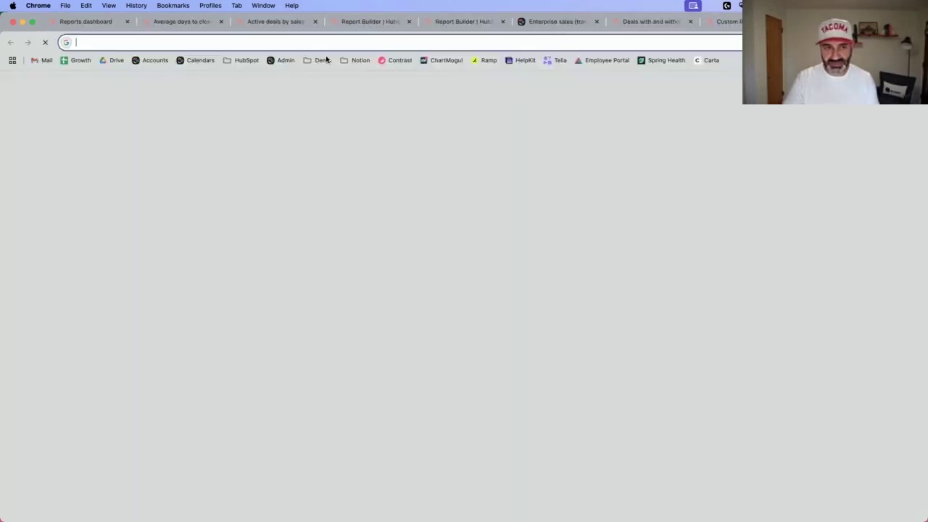
{"action": "left_click", "coordinate": [323, 60]}
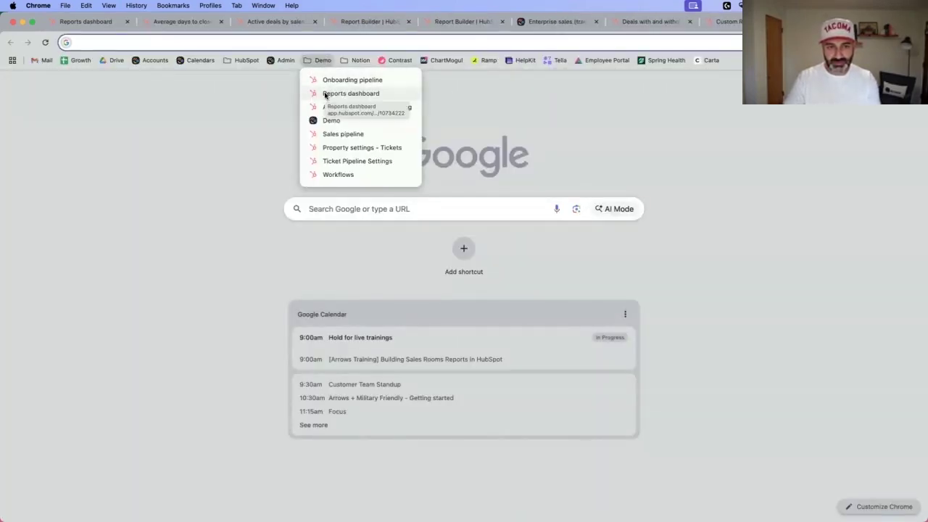
{"action": "left_click", "coordinate": [324, 94]}
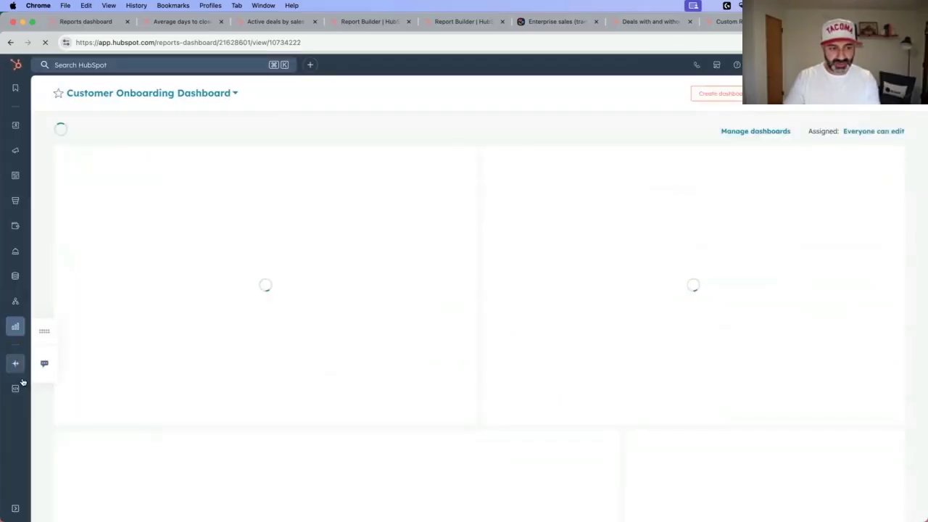
{"action": "mouse_move", "coordinate": [15, 326]}
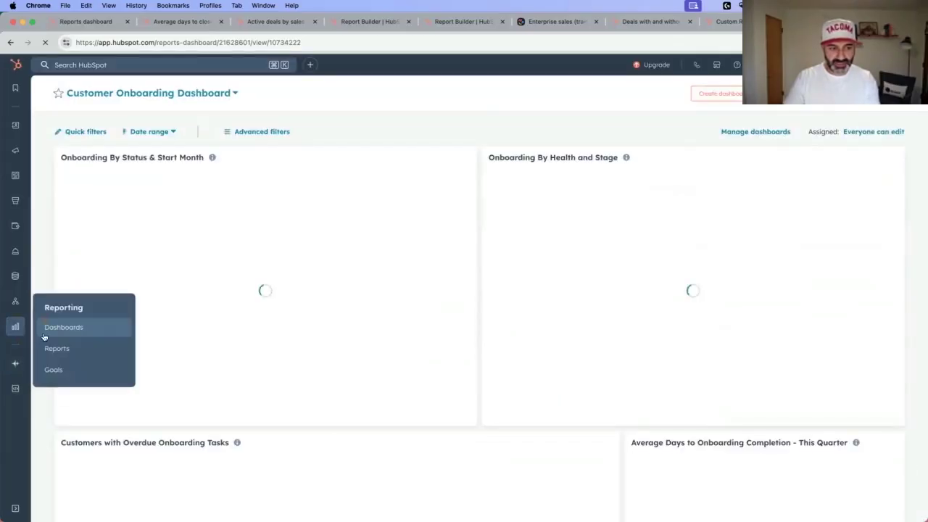
{"action": "left_click", "coordinate": [49, 351]}
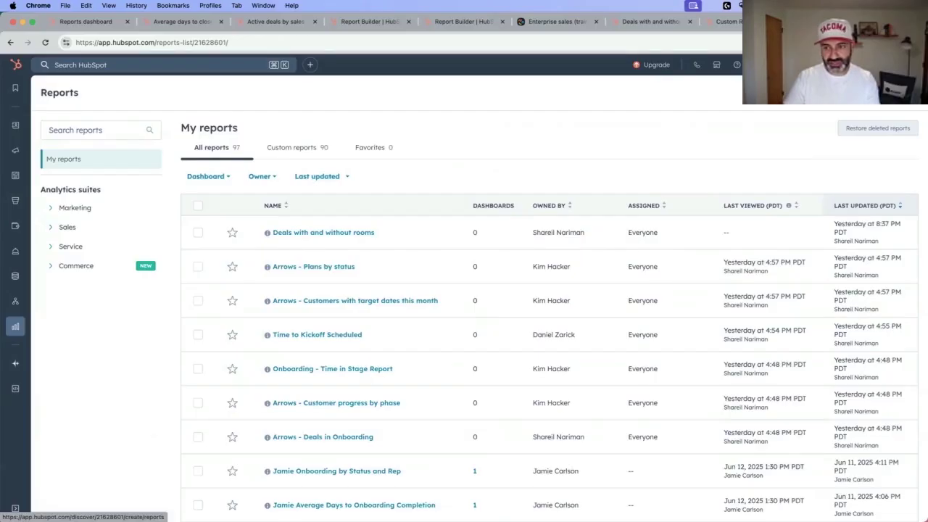
Step: Create a single-object report from scratch with Deals as its data source
{"action": "left_click", "coordinate": [883, 92]}
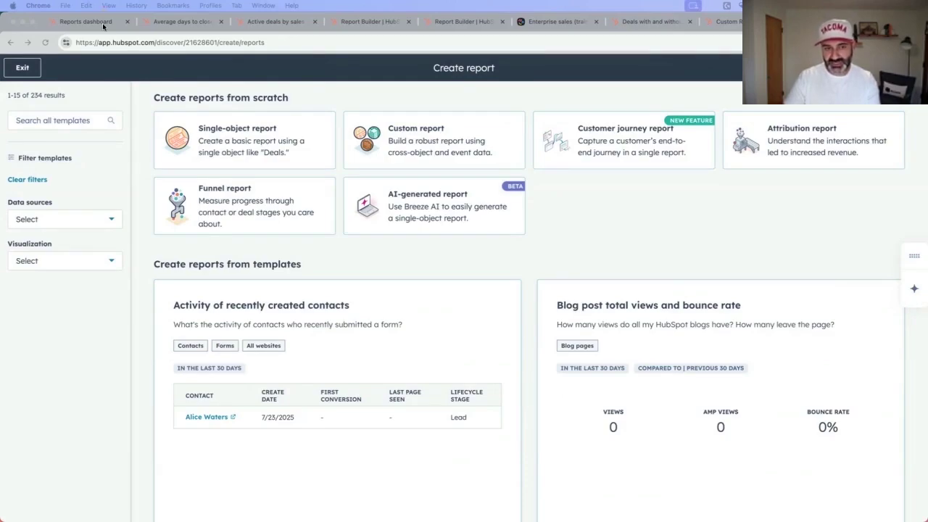
{"action": "left_click", "coordinate": [237, 140]}
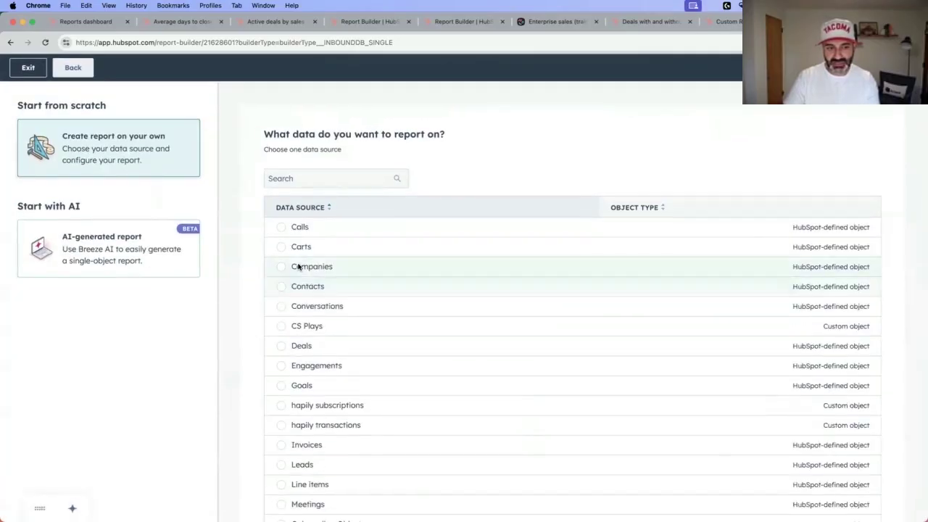
{"action": "left_click", "coordinate": [282, 346]}
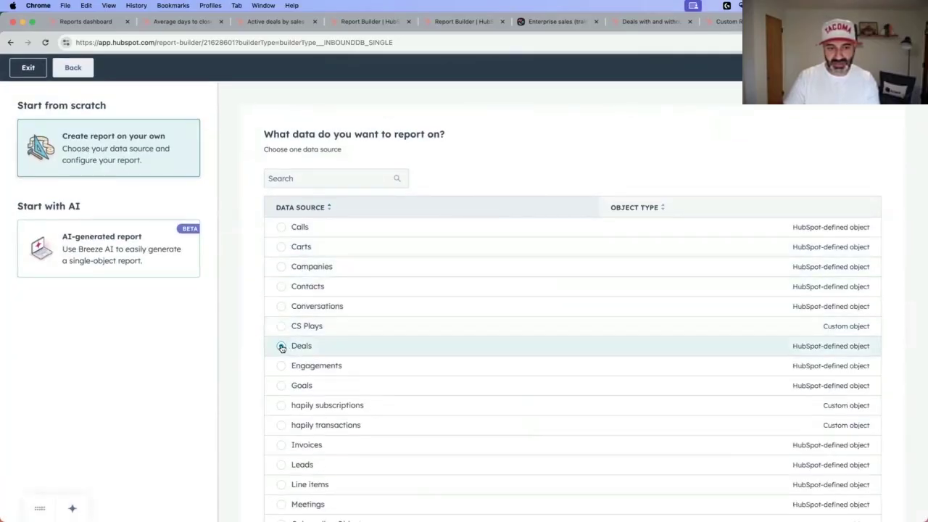
{"action": "left_click", "coordinate": [897, 68]}
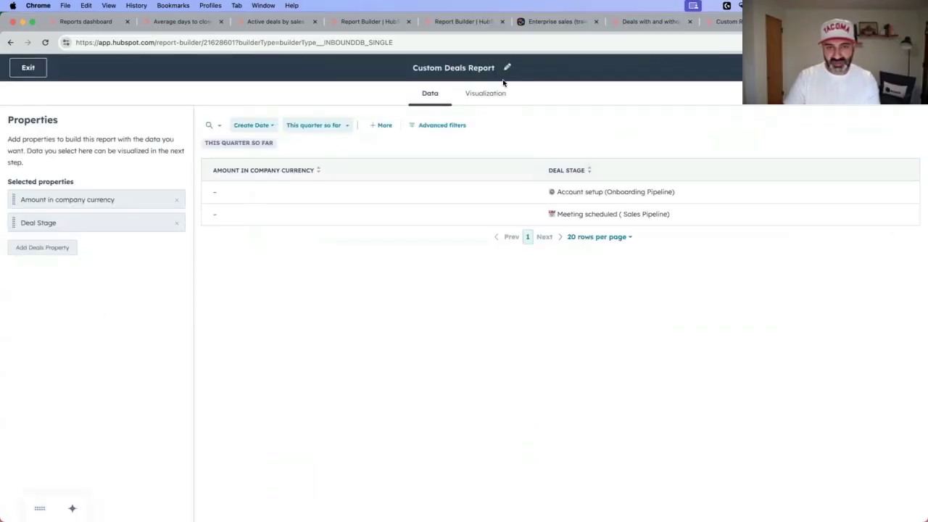
{"action": "left_click", "coordinate": [461, 69]}
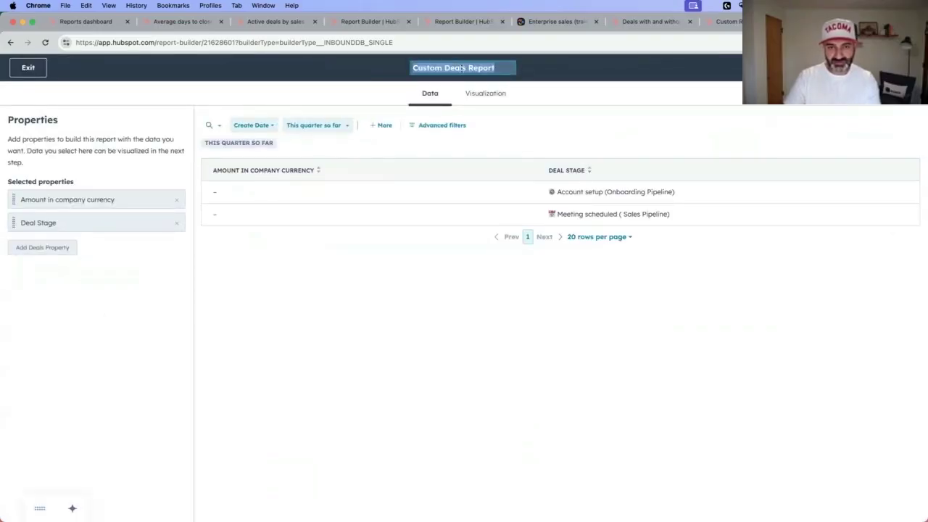
{"action": "type", "text": "Sales rao"}
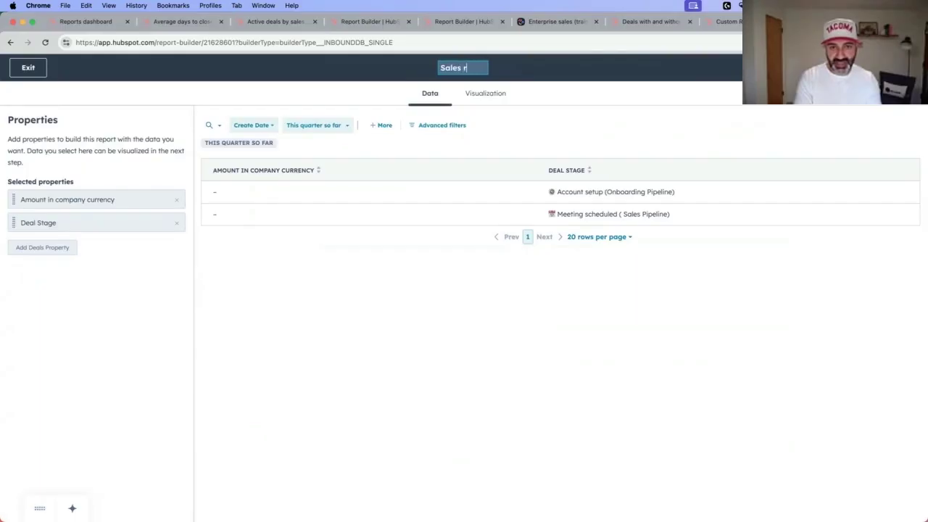
{"action": "key", "text": "BackSpace"}
{"action": "key", "text": "BackSpace"}
{"action": "key", "text": "BackSpace"}
{"action": "key", "text": "BackSpace"}
{"action": "key", "text": "BackSpace"}
{"action": "key", "text": "BackSpace"}
{"action": "key", "text": "BackSpace"}
{"action": "key", "text": "BackSpace"}
{"action": "key", "text": "BackSpace"}
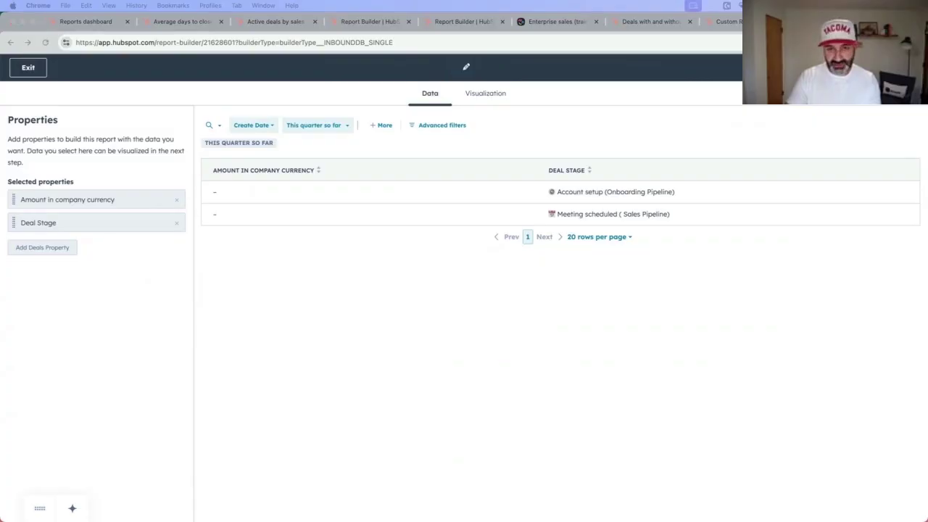
Step: Name the report "Closed-won deal performance this quarter - ✅ with sales rooms" and set its visualization to a summary chart
{"action": "left_click", "coordinate": [467, 69]}
{"action": "type", "text": "Closed-won deal performance this quarter - ✅ with sales rooms"}
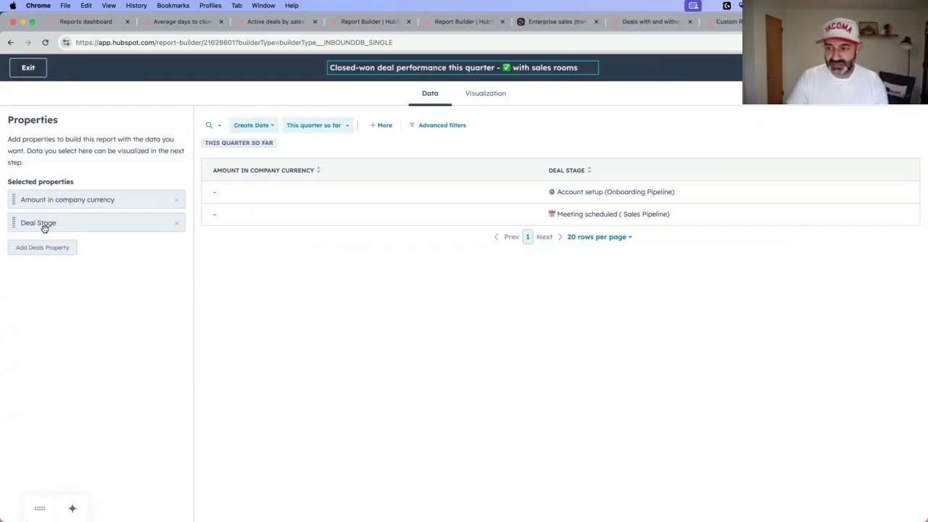
{"action": "left_click", "coordinate": [479, 95]}
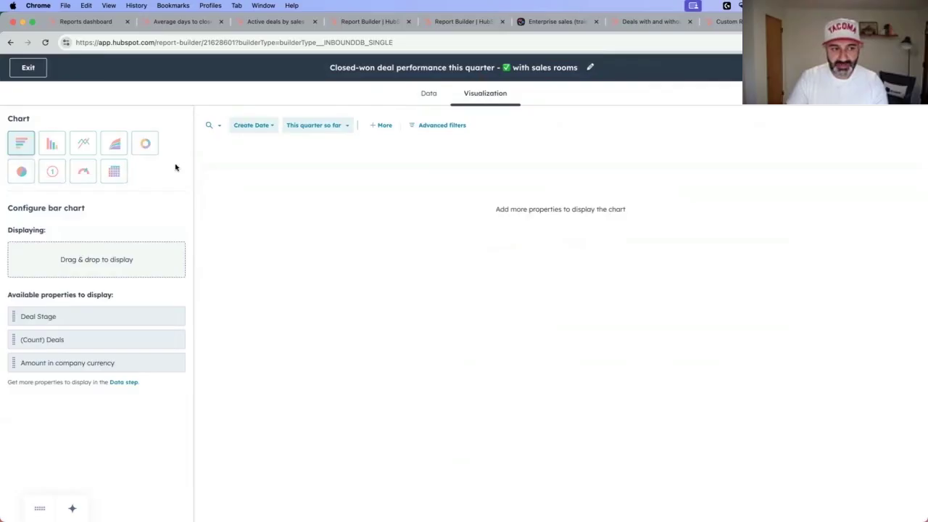
{"action": "left_click", "coordinate": [53, 175]}
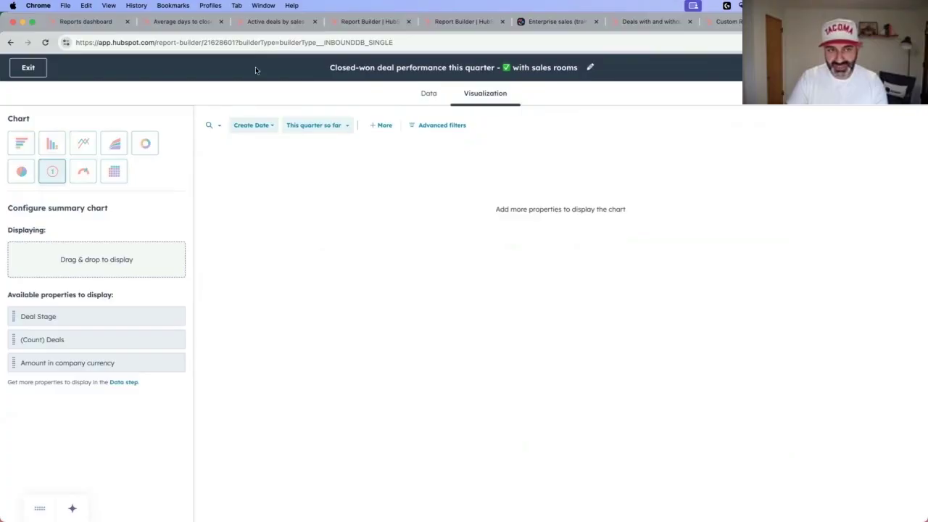
Step: Check the existing report on the Sales Rooms Dashboard for reference, then return to the new report's data properties
{"action": "left_click", "coordinate": [267, 21]}
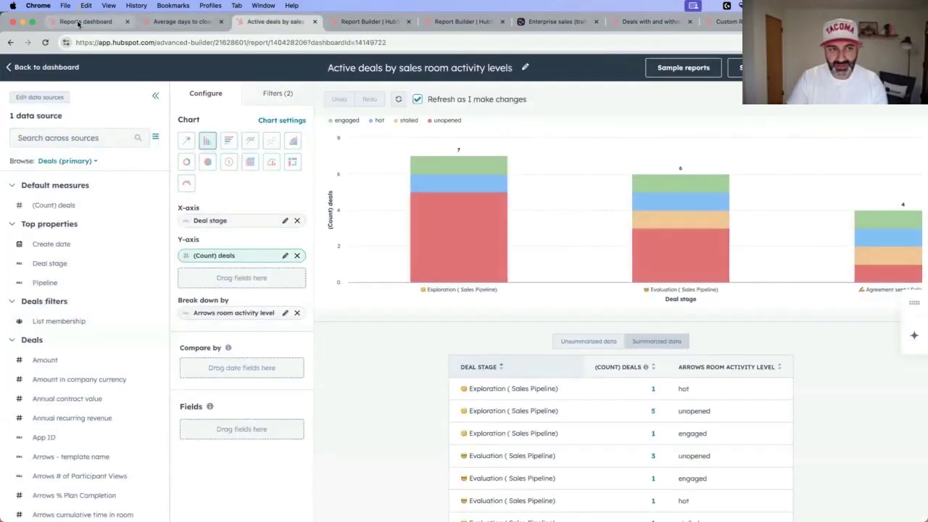
{"action": "left_click", "coordinate": [86, 21]}
{"action": "left_click", "coordinate": [689, 135]}
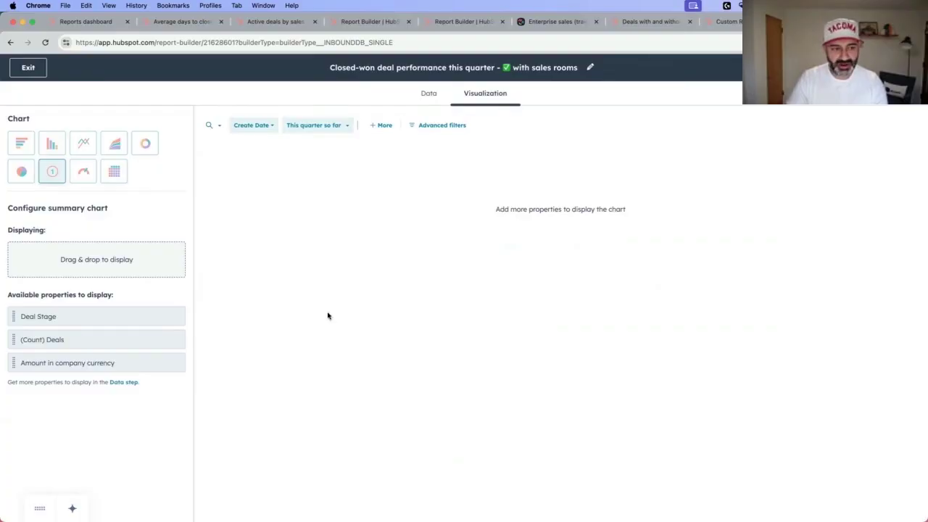
{"action": "left_click", "coordinate": [429, 94]}
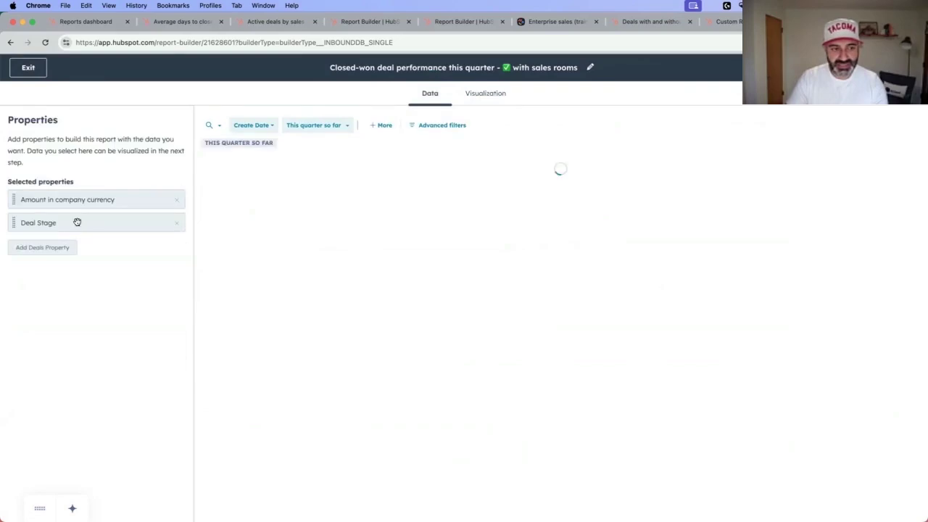
Step: Add the Days to close property to the report's selected deal properties
{"action": "left_click", "coordinate": [43, 247]}
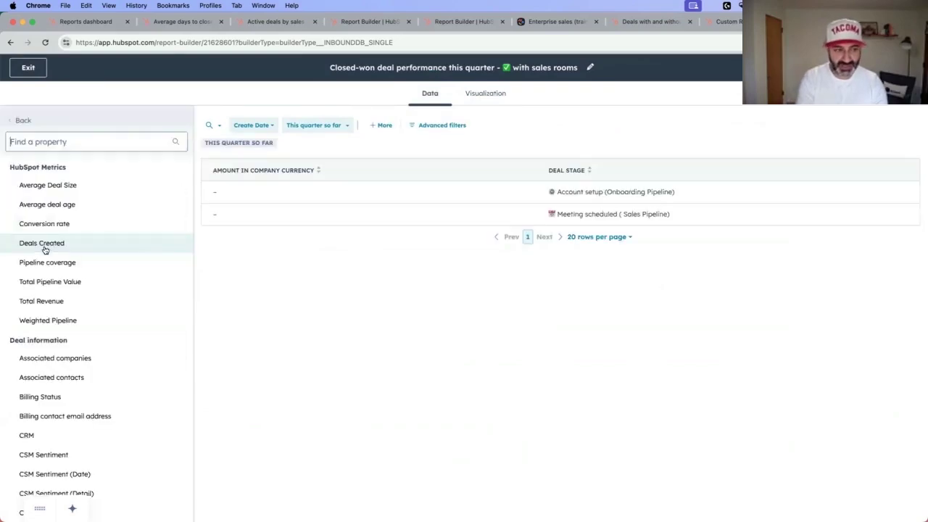
{"action": "type", "text": "days to close"}
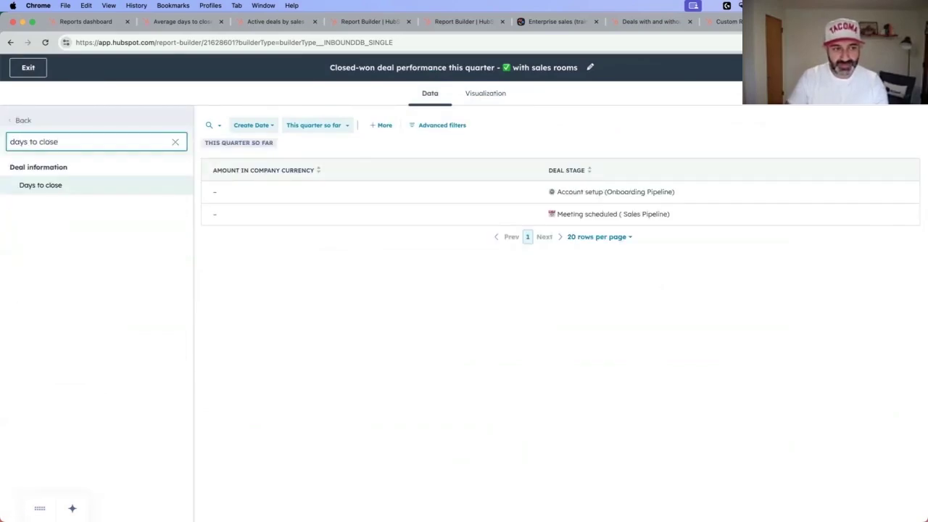
{"action": "left_click", "coordinate": [41, 186]}
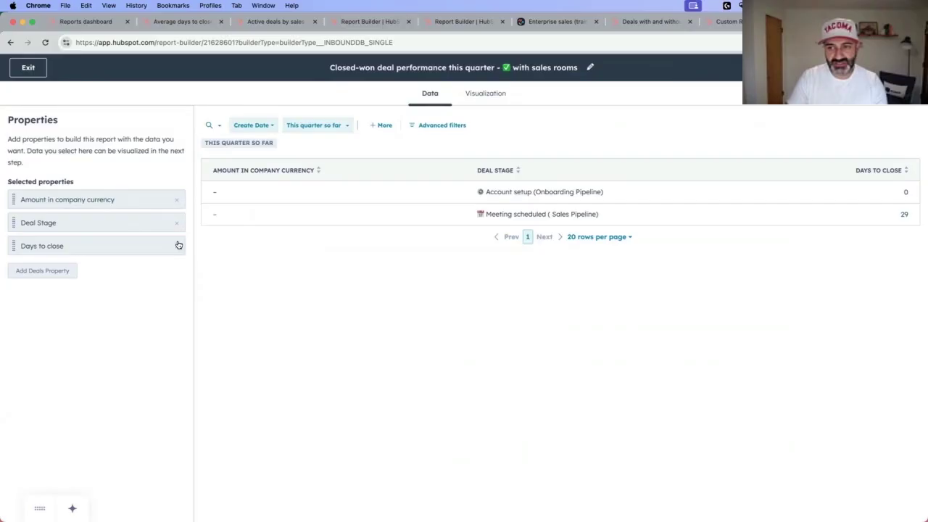
Step: Search the available deal properties for a count field using "count" and "count of", then clear the search
{"action": "left_click", "coordinate": [33, 275]}
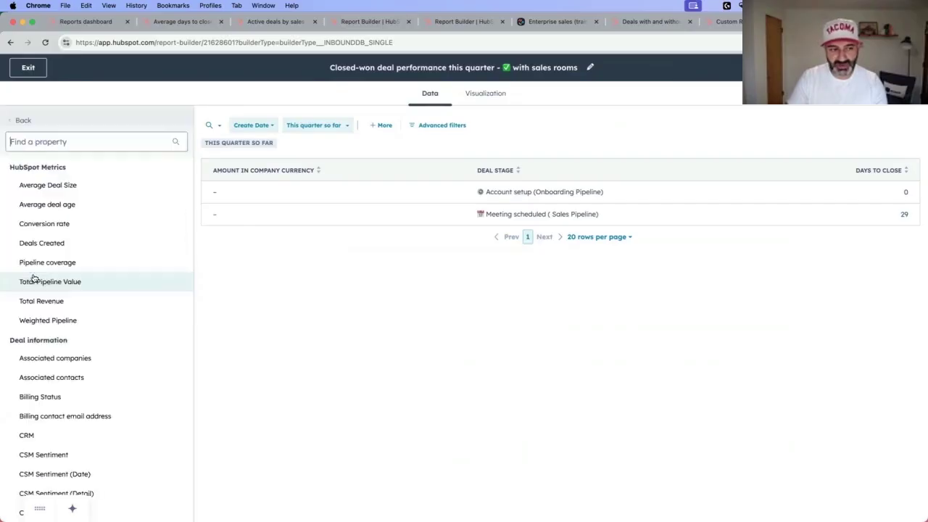
{"action": "type", "text": "c"}
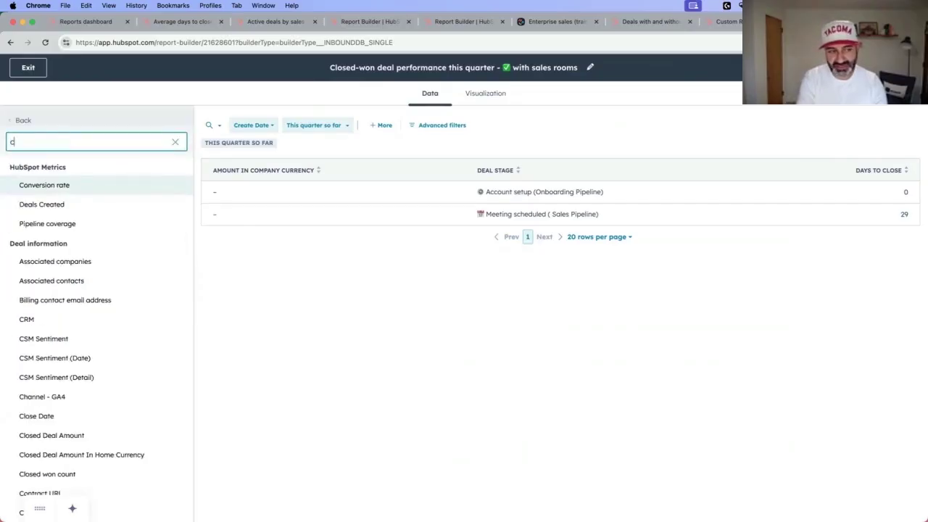
{"action": "type", "text": "ount"}
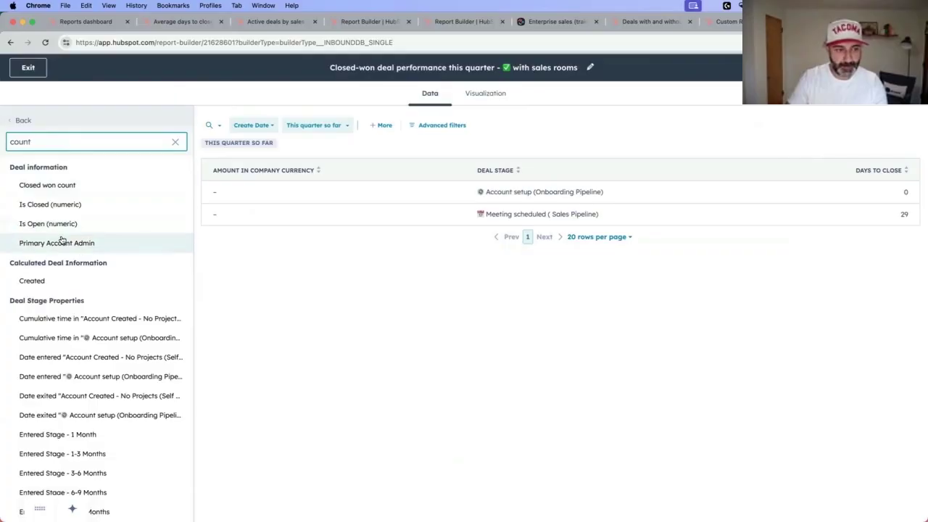
{"action": "type", "text": " of"}
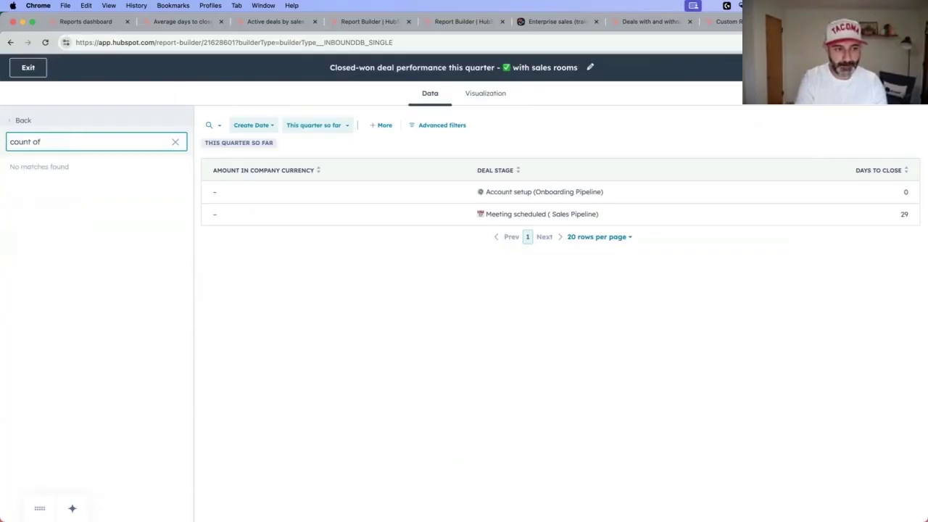
{"action": "key", "text": "BackSpace"}
{"action": "key", "text": "BackSpace"}
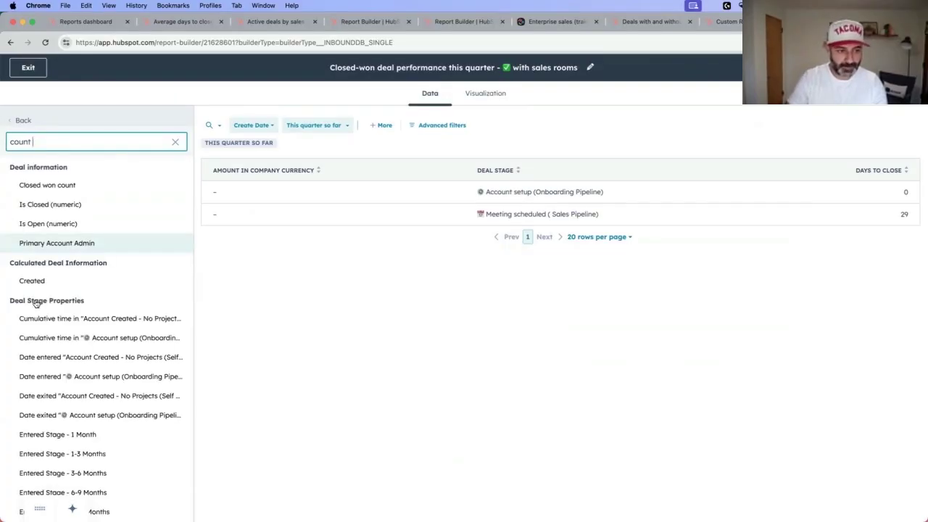
{"action": "scroll", "coordinate": [40, 348], "scroll_direction": "down", "scroll_amount": 10}
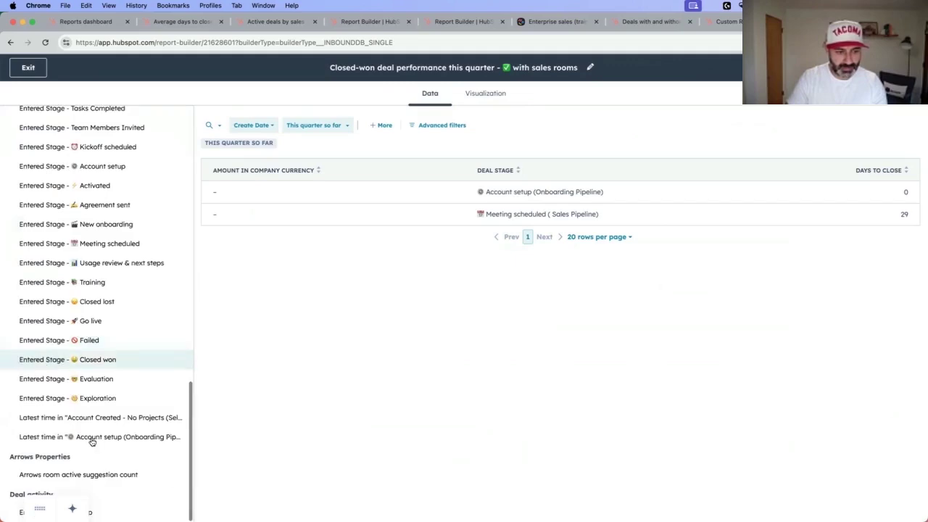
{"action": "scroll", "coordinate": [91, 441], "scroll_direction": "up", "scroll_amount": 10}
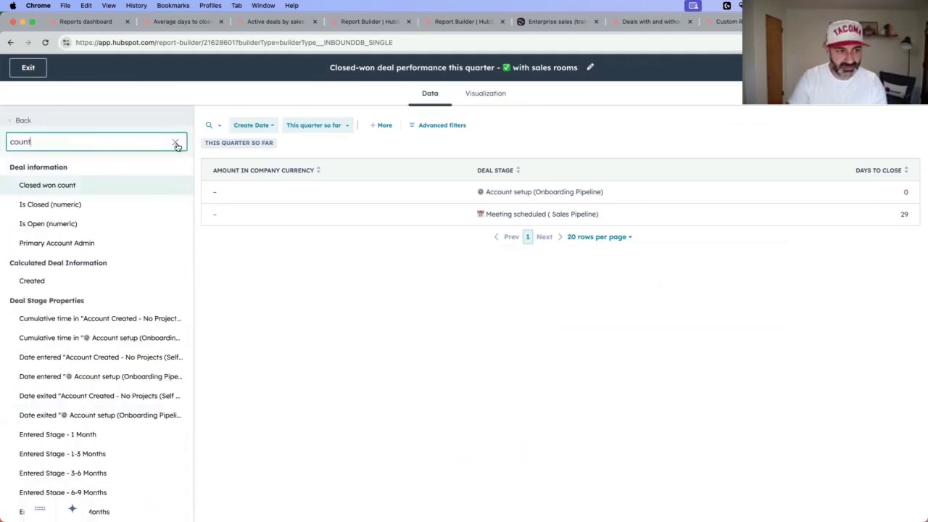
{"action": "left_click", "coordinate": [177, 143]}
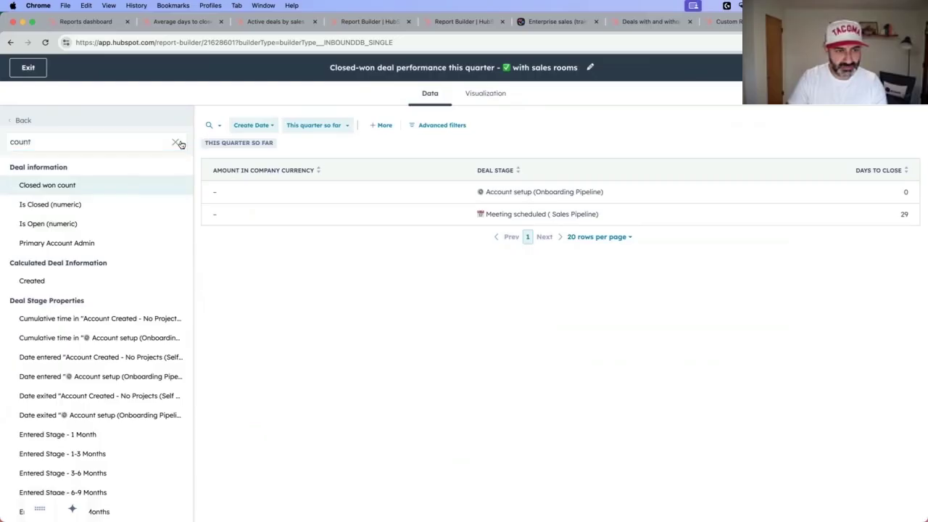
{"action": "scroll", "coordinate": [129, 280], "scroll_direction": "down", "scroll_amount": 5}
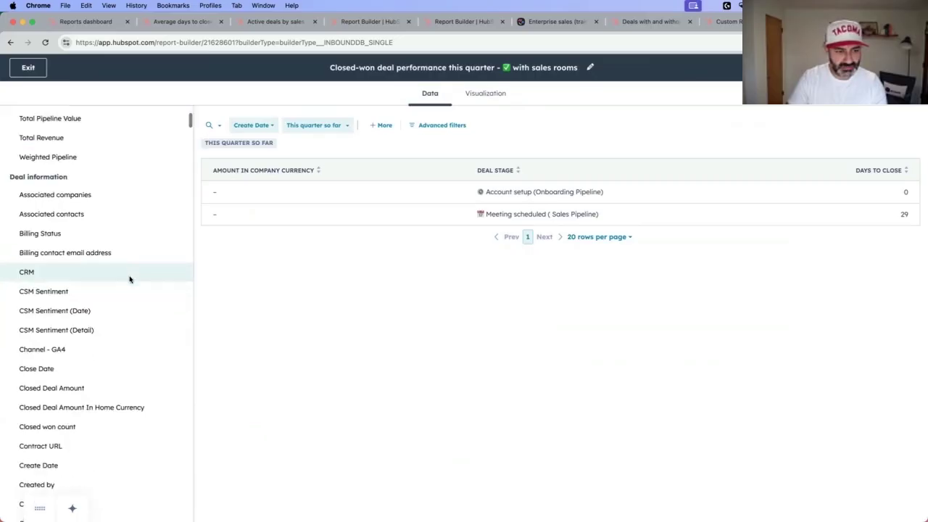
Step: Search the deal properties for a deal count field, then return to the selected properties without adding one
{"action": "type", "text": "d"}
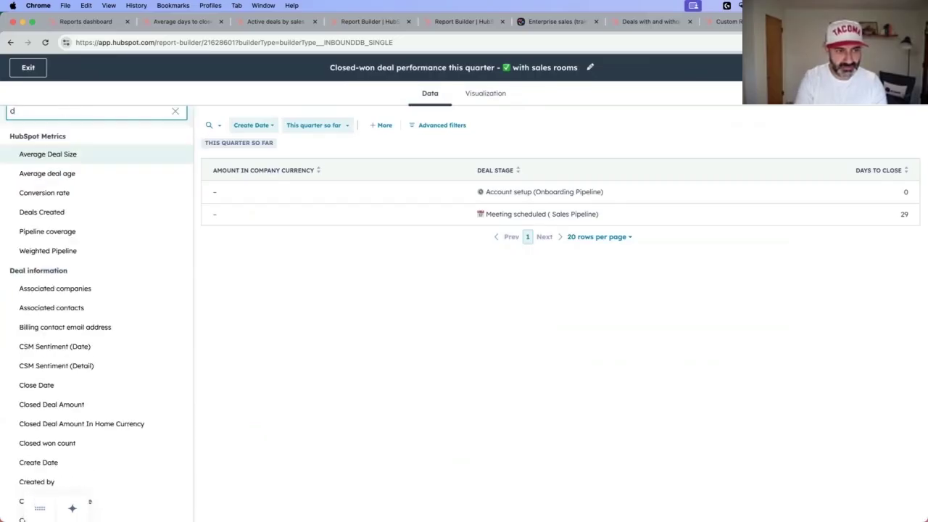
{"action": "type", "text": "eal cdou"}
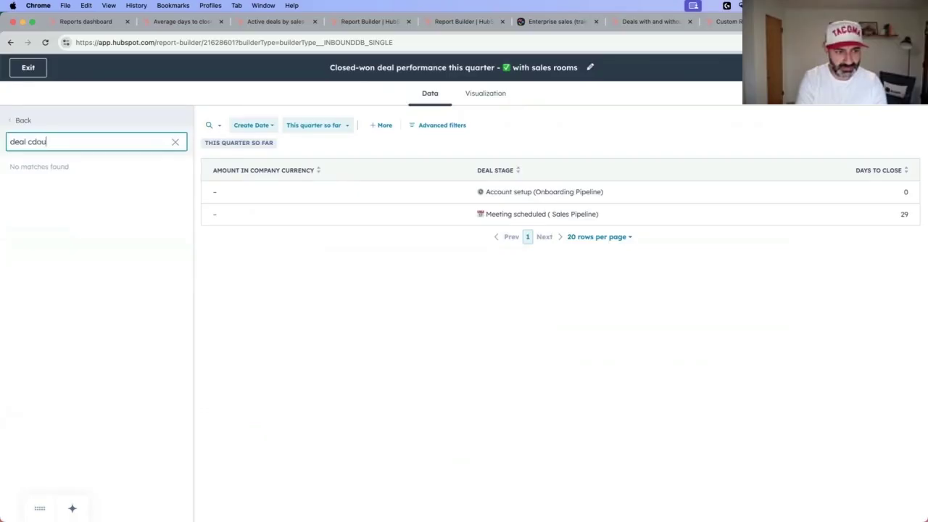
{"action": "key", "text": "BackSpace"}
{"action": "key", "text": "BackSpace"}
{"action": "type", "text": "ount"}
{"action": "key", "text": "BackSpace"}
{"action": "key", "text": "BackSpace"}
{"action": "key", "text": "BackSpace"}
{"action": "key", "text": "BackSpace"}
{"action": "key", "text": "BackSpace"}
{"action": "key", "text": "BackSpace"}
{"action": "key", "text": "BackSpace"}
{"action": "key", "text": "BackSpace"}
{"action": "key", "text": "BackSpace"}
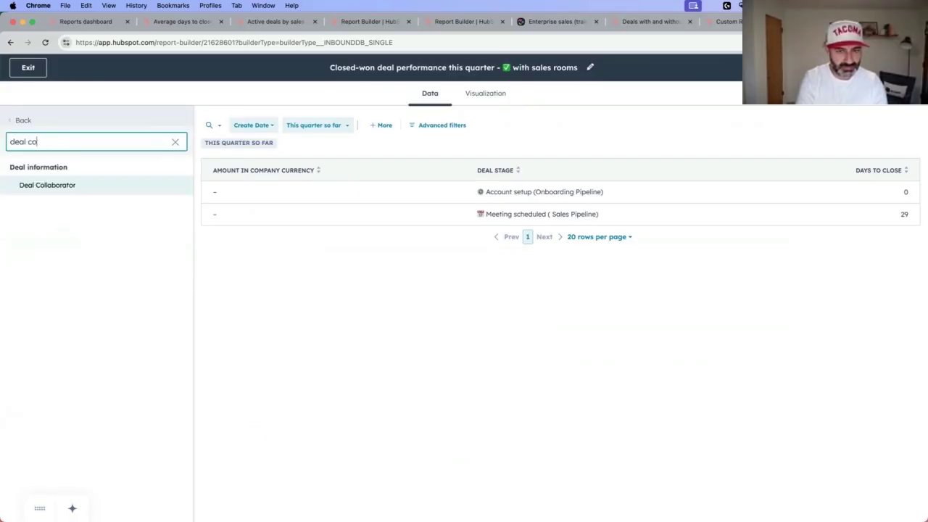
{"action": "type", "text": "(count)"}
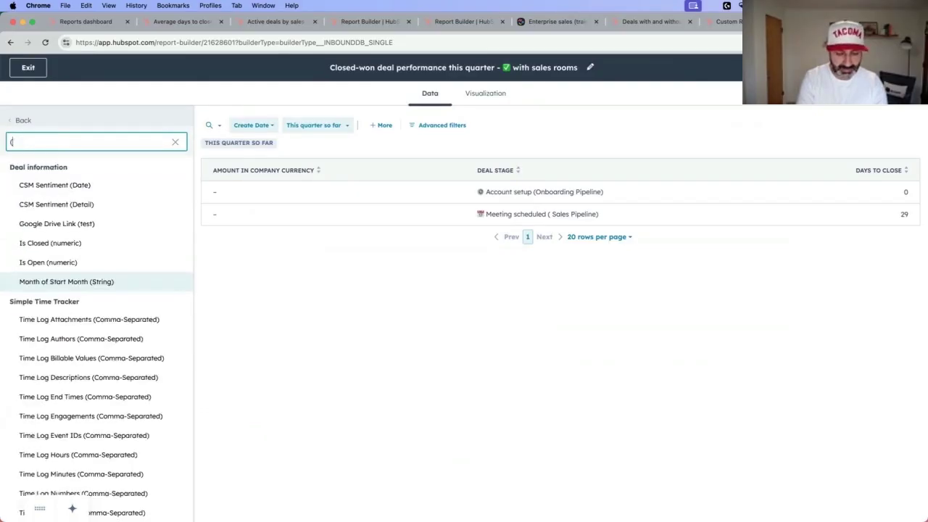
{"action": "key", "text": "BackSpace"}
{"action": "key", "text": "BackSpace"}
{"action": "key", "text": "BackSpace"}
{"action": "key", "text": "BackSpace"}
{"action": "key", "text": "BackSpace"}
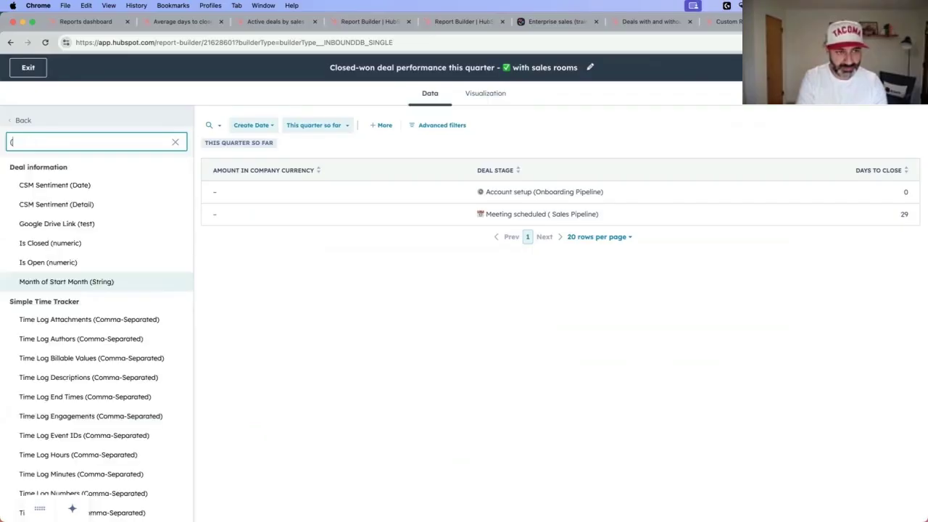
{"action": "key", "text": "BackSpace"}
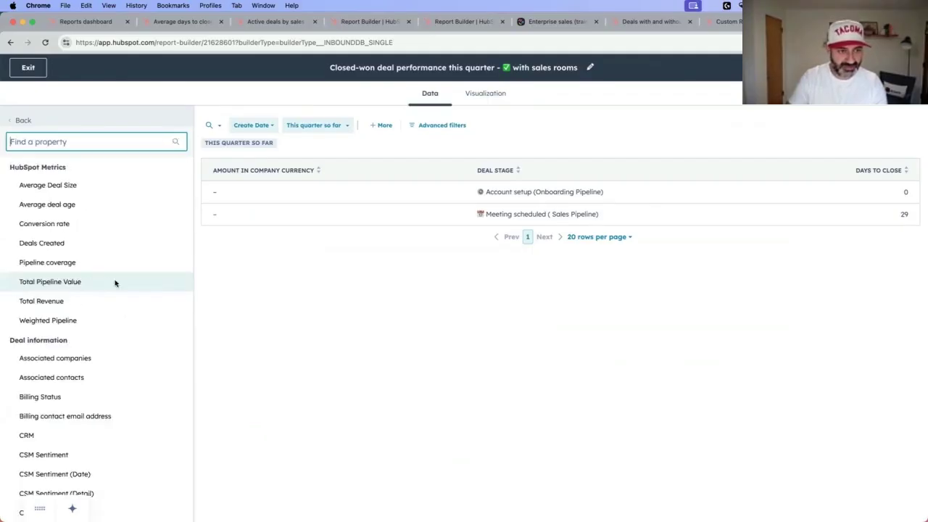
{"action": "left_click", "coordinate": [20, 120]}
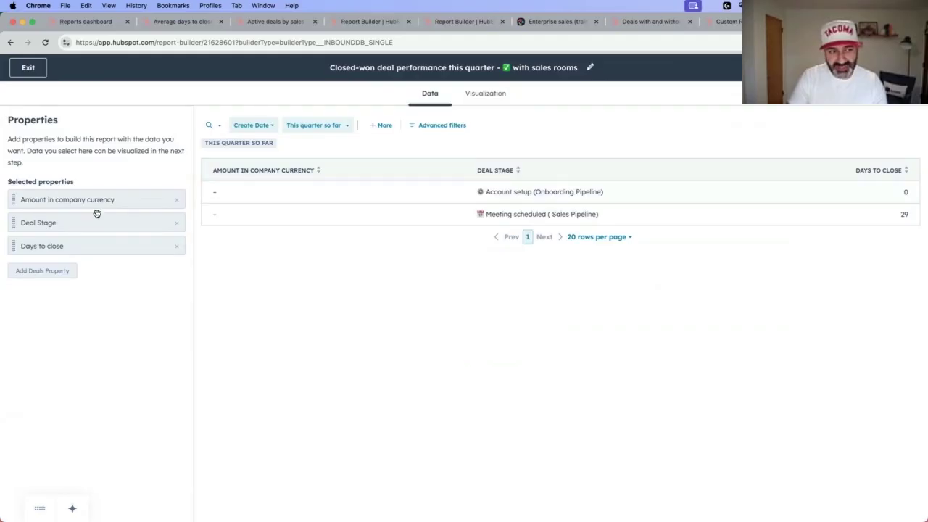
Step: Display Amount in company currency as a sum and Days to close as an average in the summary chart
{"action": "left_click", "coordinate": [483, 95]}
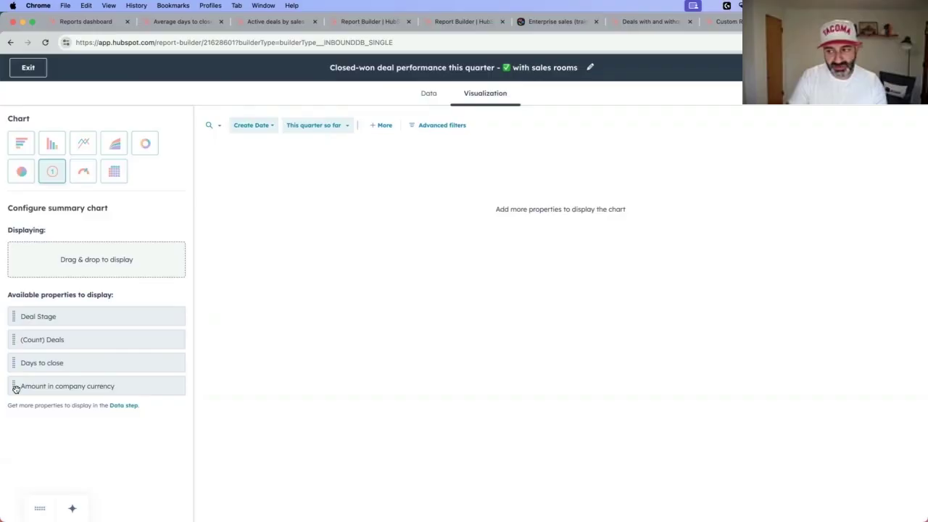
{"action": "left_click_drag", "start_coordinate": [15, 387], "coordinate": [20, 263]}
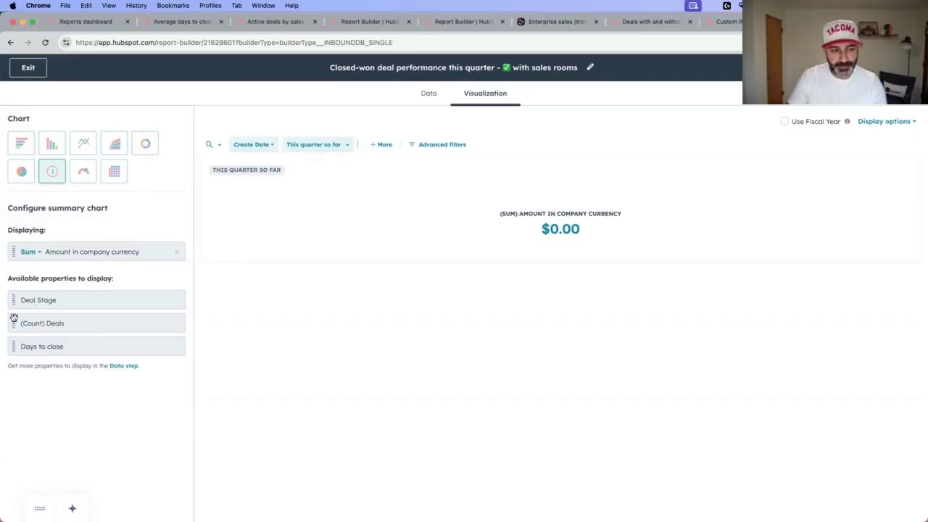
{"action": "left_click_drag", "start_coordinate": [15, 346], "coordinate": [15, 276]}
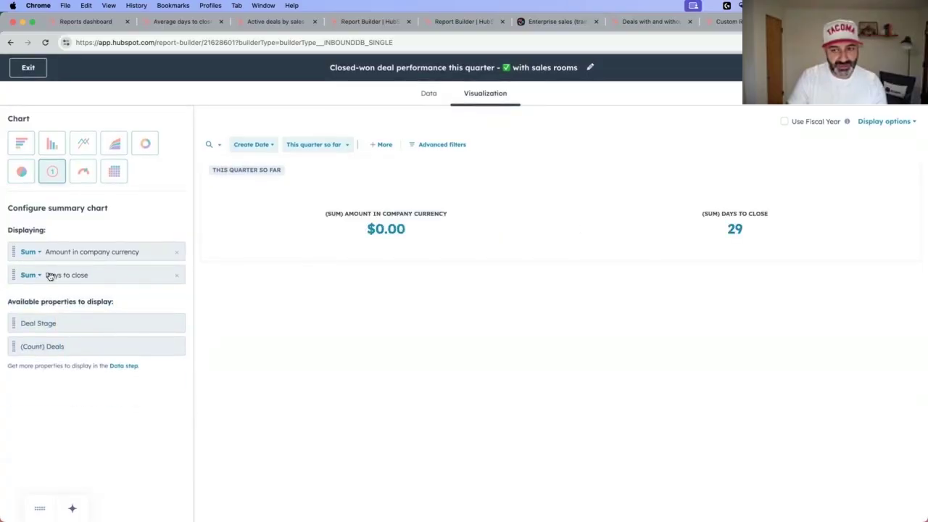
{"action": "left_click", "coordinate": [37, 277]}
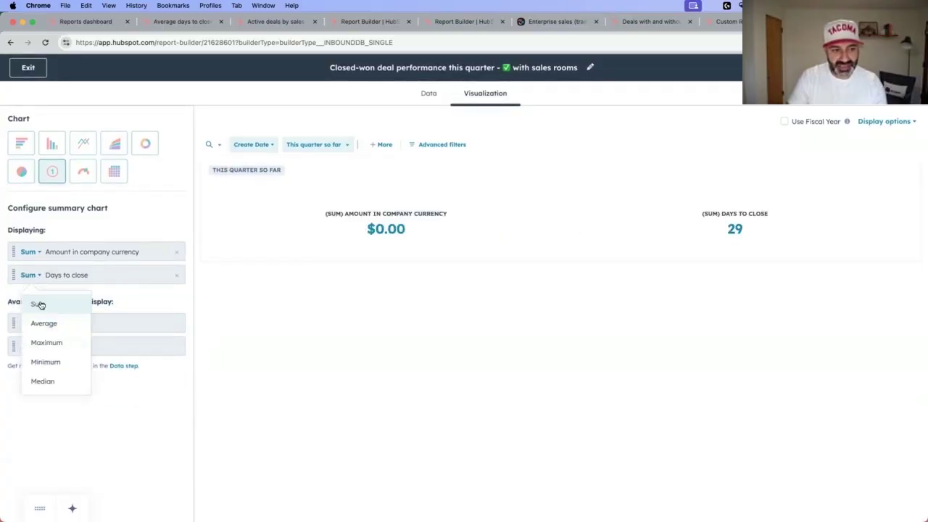
{"action": "left_click", "coordinate": [37, 323]}
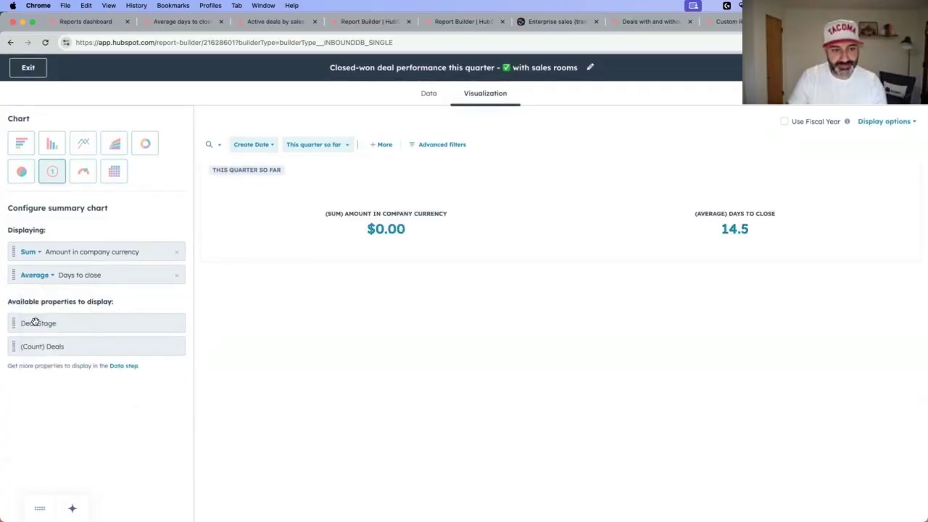
Step: Check the existing report on the dashboard and move Days to close ahead of Amount in company currency in the new chart
{"action": "left_click", "coordinate": [79, 21]}
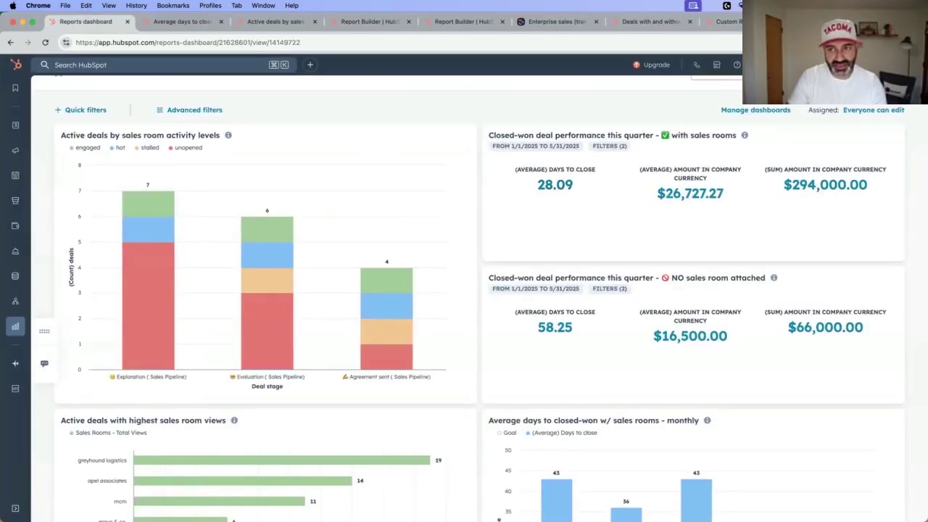
{"action": "key", "text": "ctrl+Tab"}
{"action": "left_click_drag", "start_coordinate": [16, 277], "coordinate": [13, 253]}
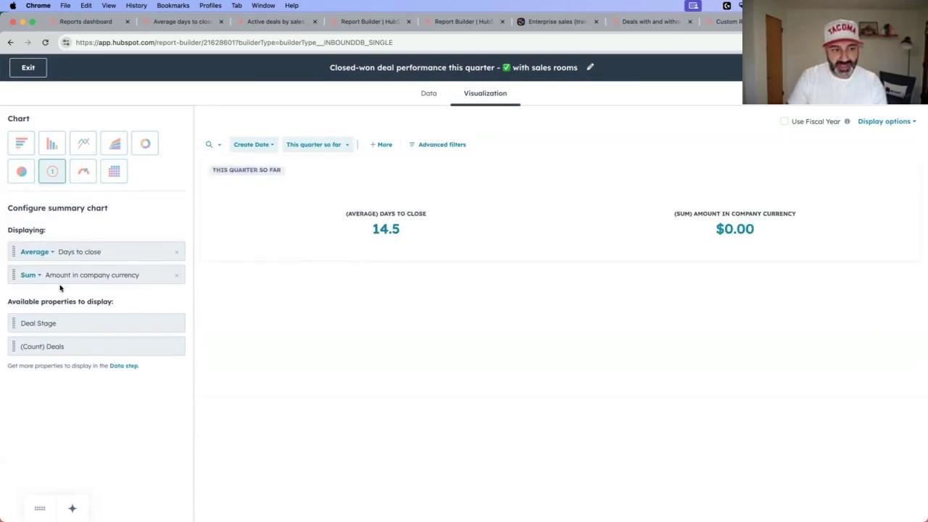
Step: Recheck the dashboard's closed-won report with sales rooms and set the new chart's Amount in company currency to Average
{"action": "left_click", "coordinate": [80, 22]}
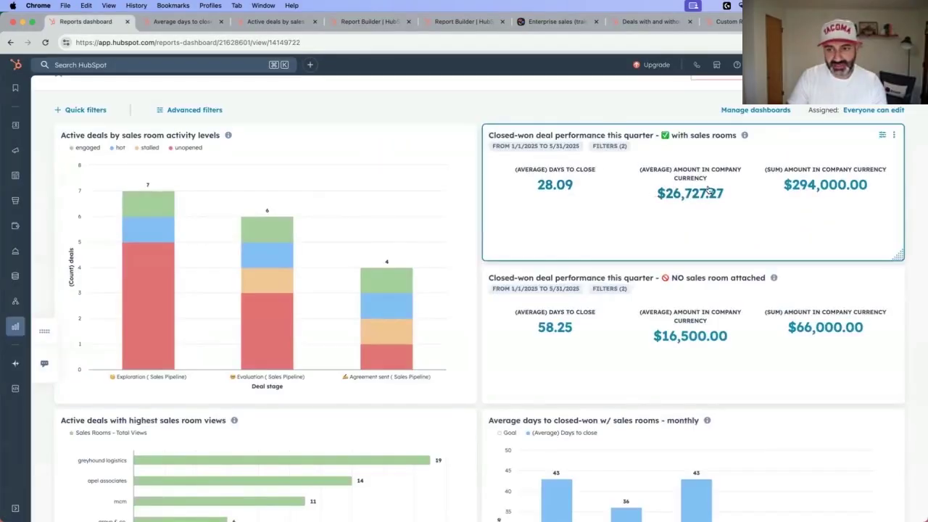
{"action": "left_click", "coordinate": [882, 134]}
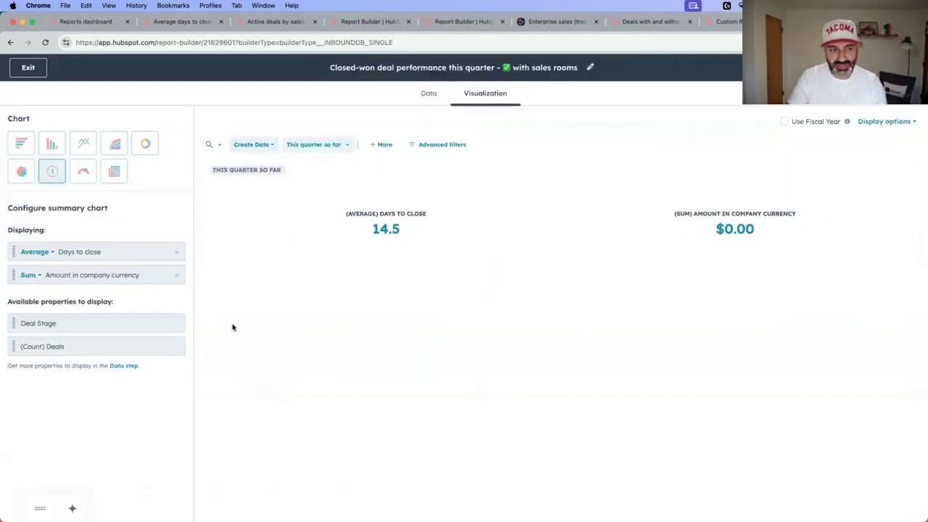
{"action": "left_click", "coordinate": [37, 276]}
{"action": "left_click", "coordinate": [45, 322]}
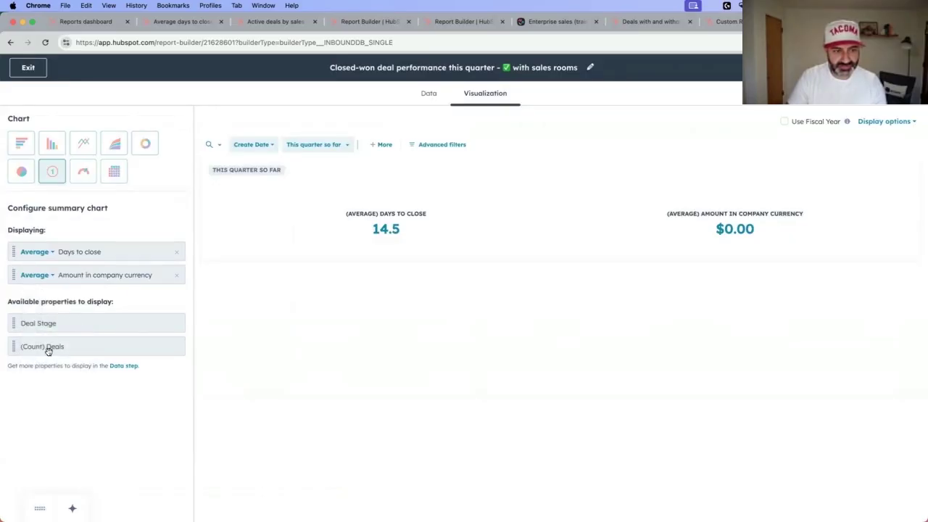
Step: Add the Amount property to the report's data and return to the summary chart configuration
{"action": "left_click", "coordinate": [427, 95]}
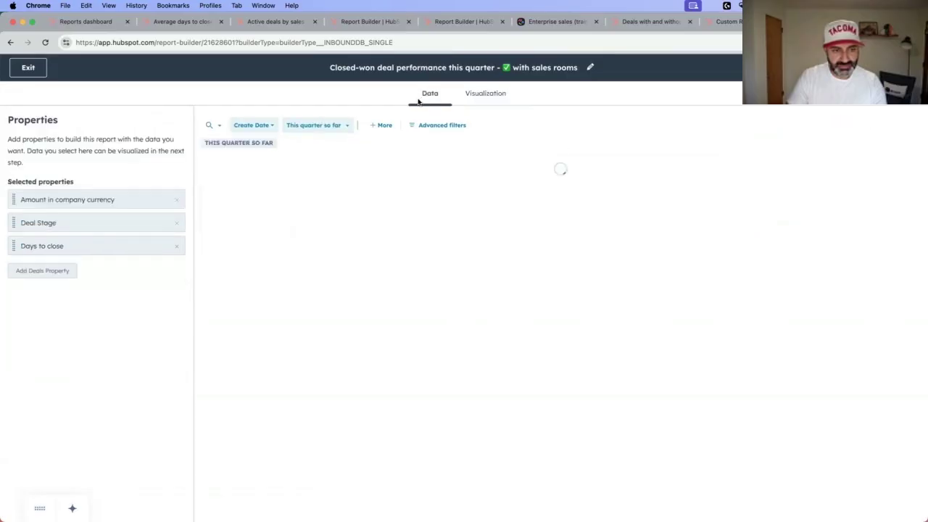
{"action": "left_click", "coordinate": [62, 273]}
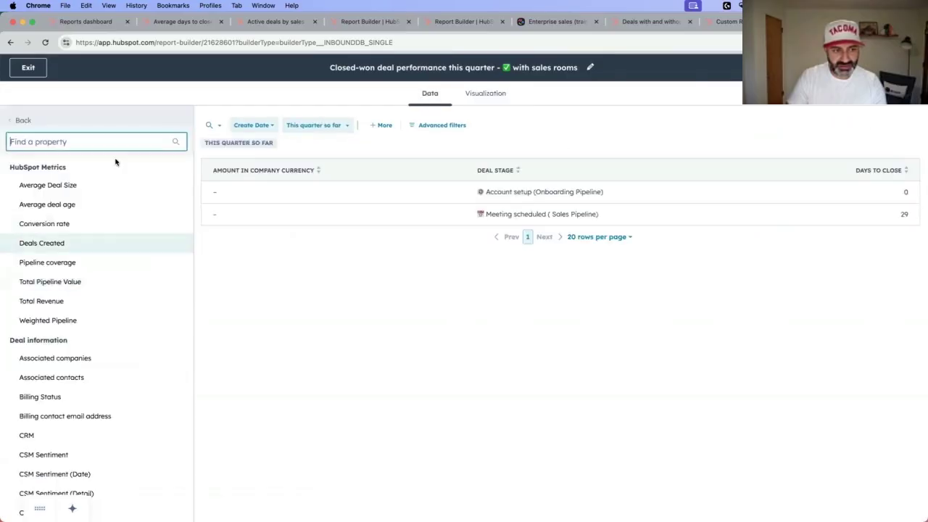
{"action": "type", "text": "amount"}
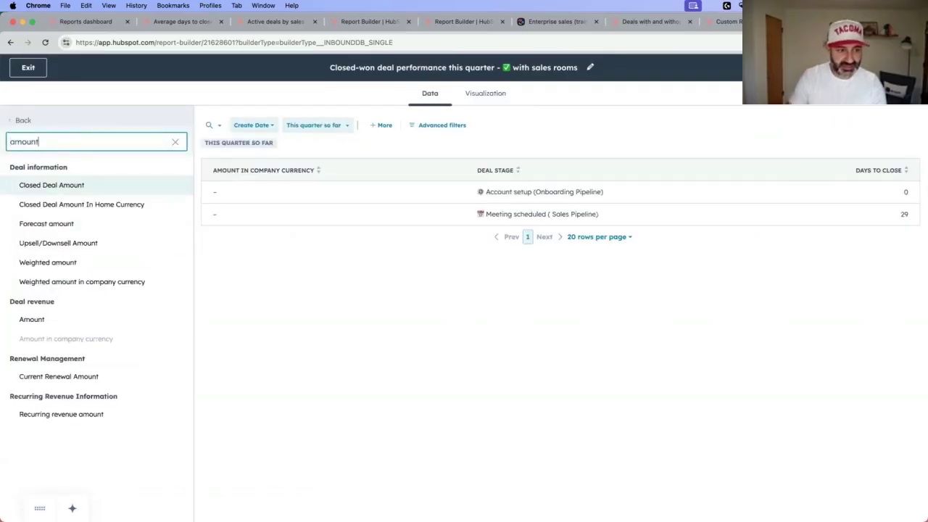
{"action": "left_click", "coordinate": [63, 342]}
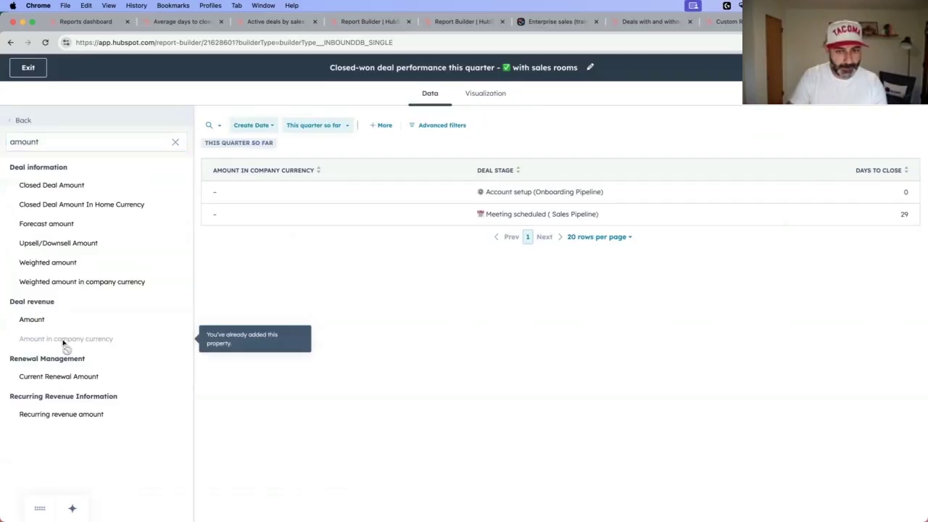
{"action": "left_click", "coordinate": [33, 319]}
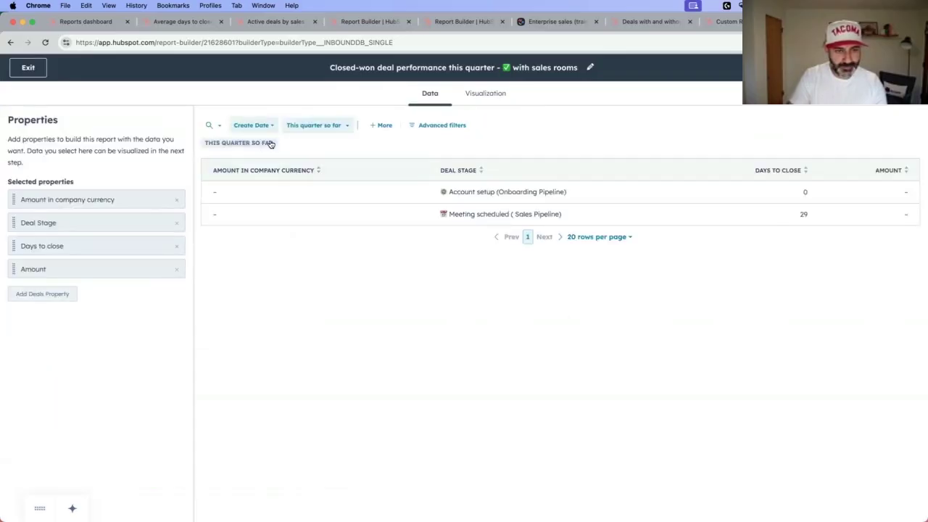
{"action": "left_click", "coordinate": [496, 93]}
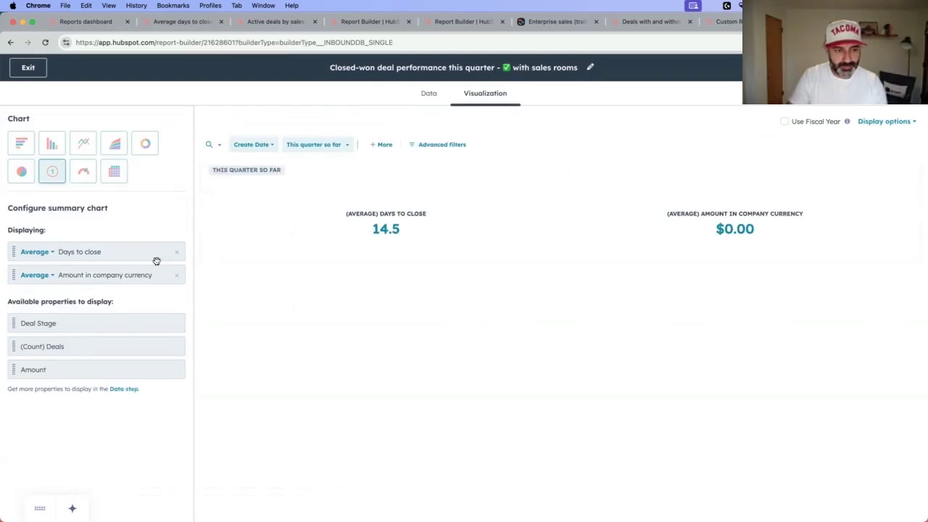
Step: Swap Amount in and out of the summary chart so Amount in company currency is displayed as a Sum, and dismiss the currency notice
{"action": "left_click_drag", "start_coordinate": [14, 370], "coordinate": [21, 316]}
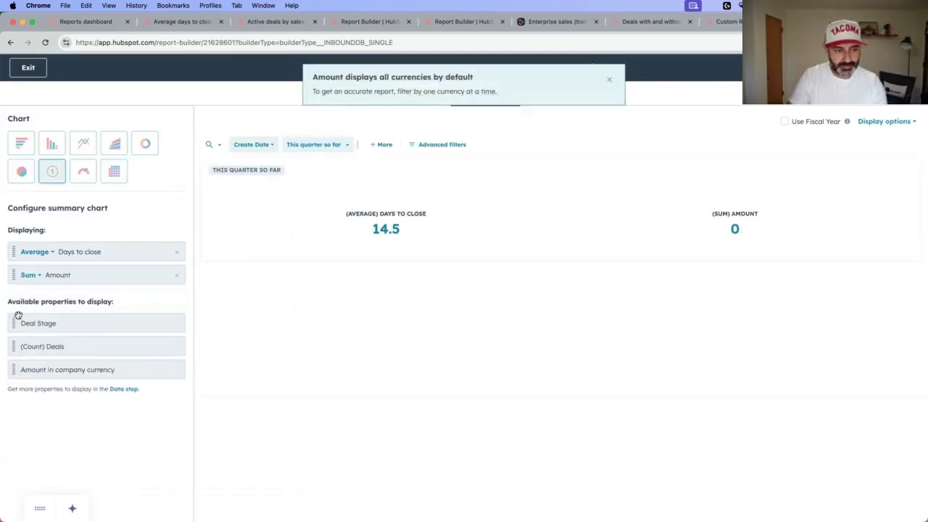
{"action": "left_click_drag", "start_coordinate": [14, 370], "coordinate": [23, 310]}
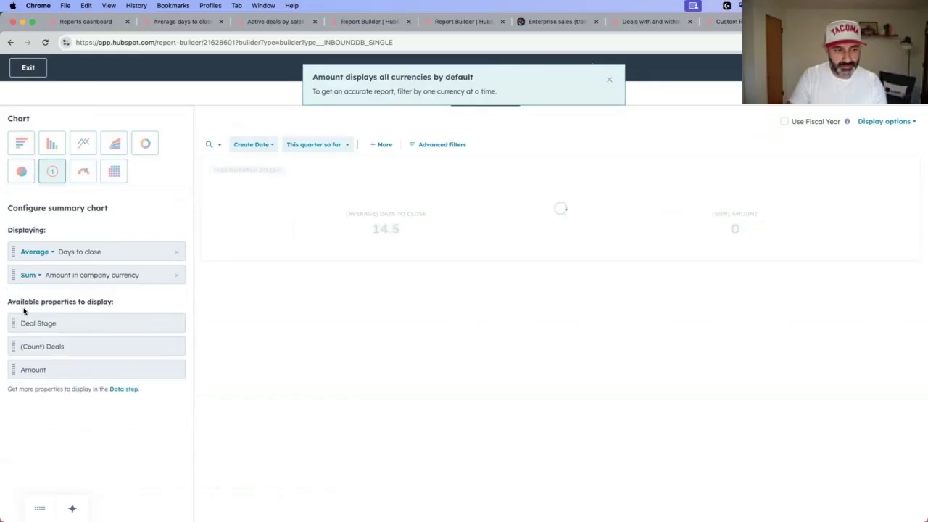
{"action": "left_click", "coordinate": [609, 79]}
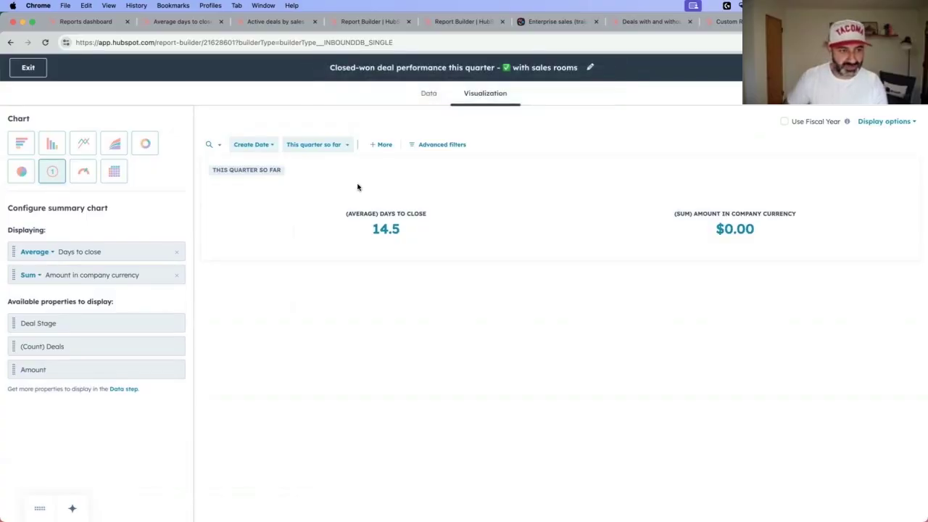
Step: Examine the dashboard's existing closed-won report with sales rooms in the report builder, including its displayed values and selected data properties
{"action": "left_click", "coordinate": [71, 21]}
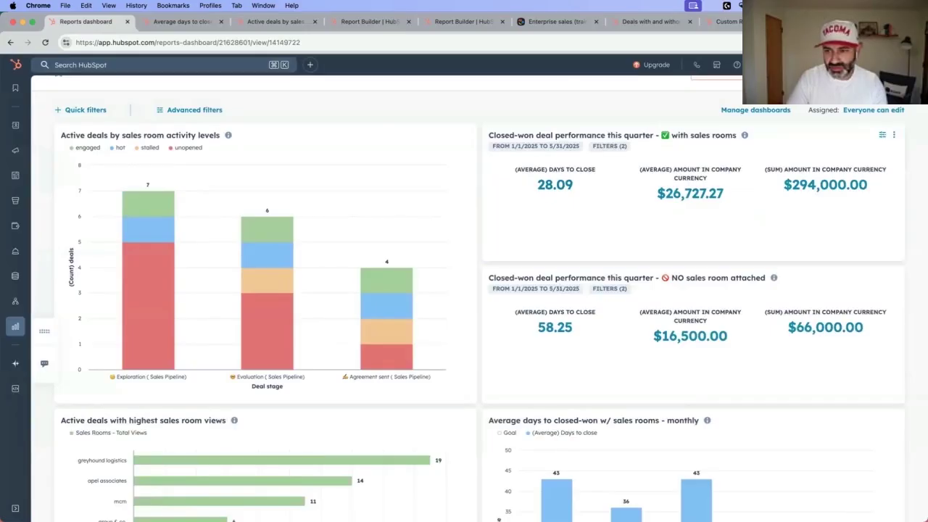
{"action": "left_click", "coordinate": [826, 21]}
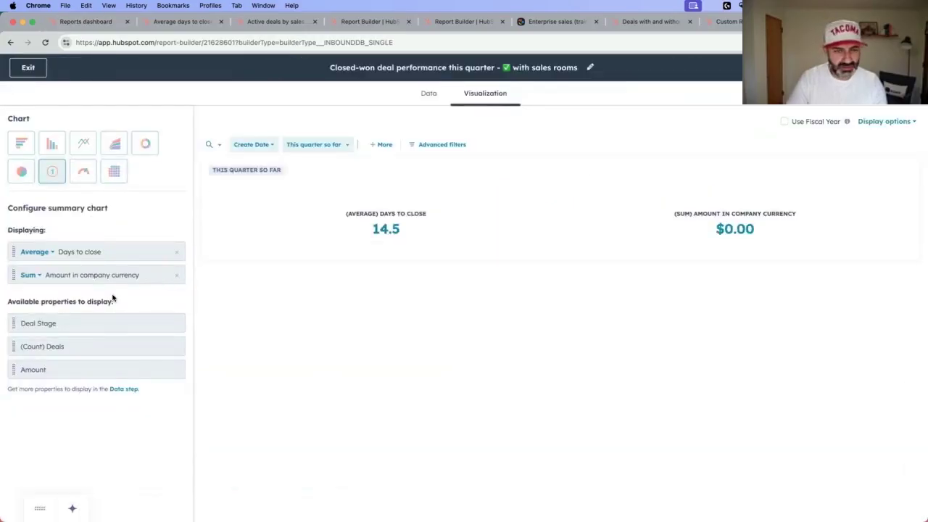
{"action": "left_click", "coordinate": [114, 22]}
{"action": "left_click", "coordinate": [881, 135]}
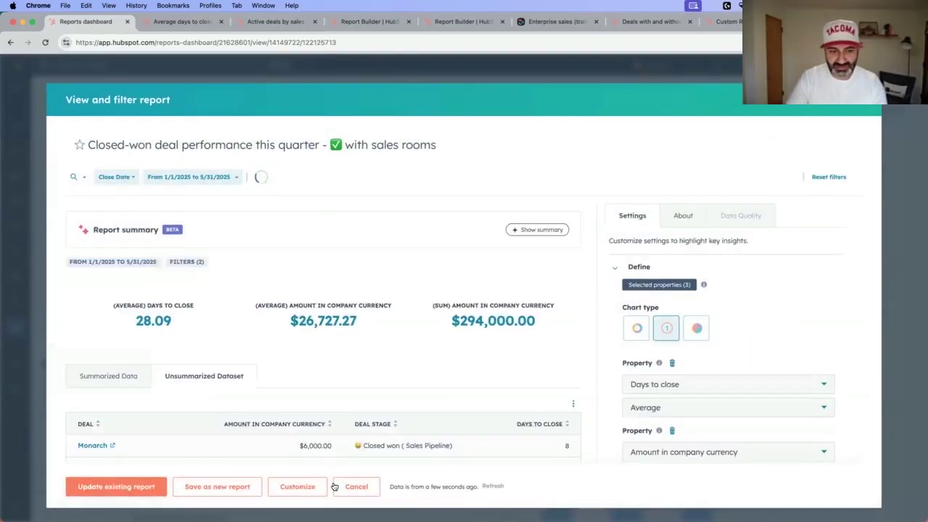
{"action": "left_click", "coordinate": [306, 492]}
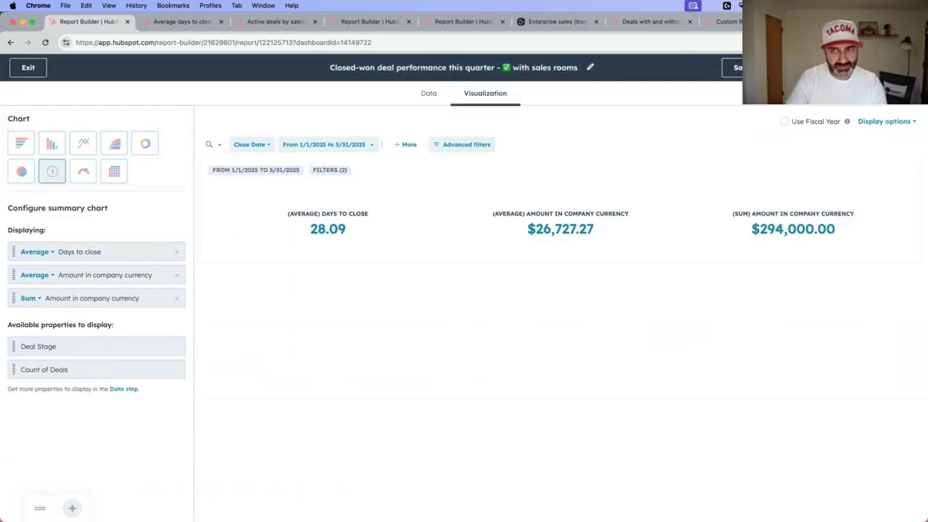
{"action": "left_click", "coordinate": [428, 93]}
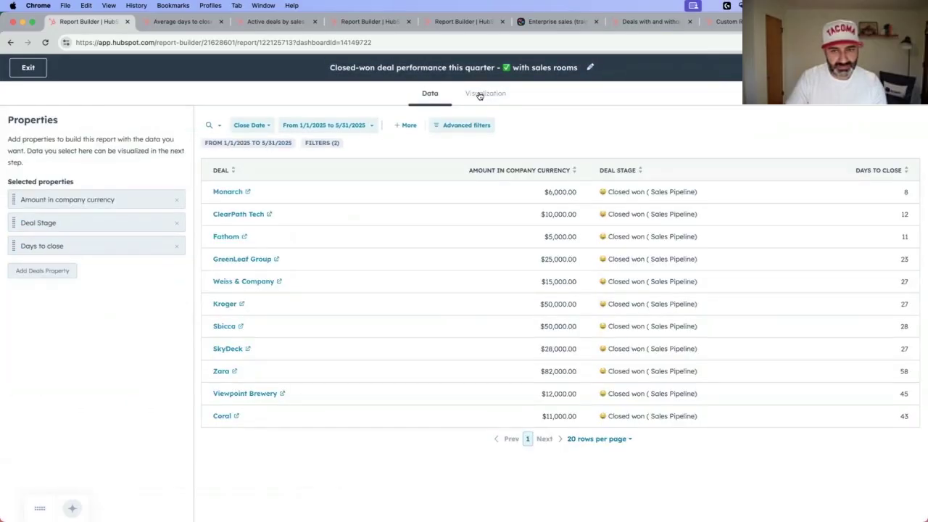
{"action": "left_click", "coordinate": [479, 94]}
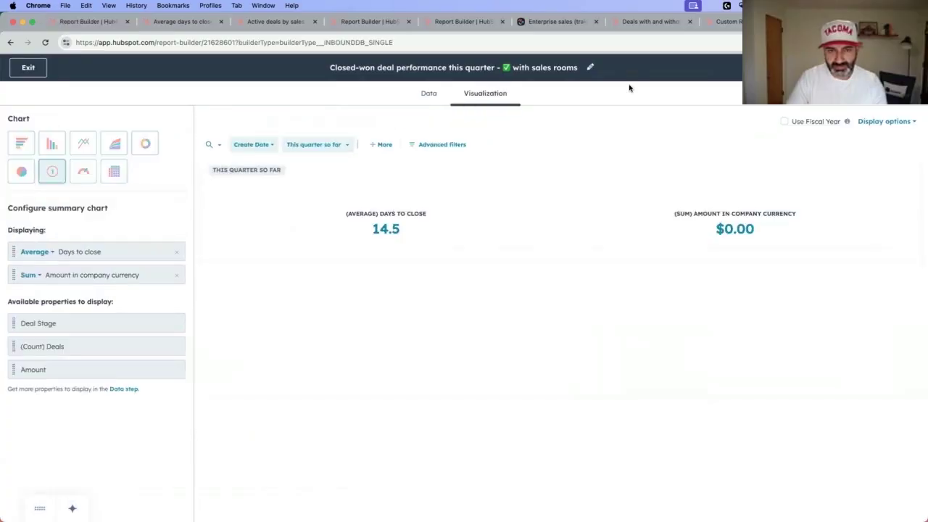
Step: Add an advanced filter to the new report requiring Is Closed Won to be equal to True
{"action": "left_click", "coordinate": [439, 144]}
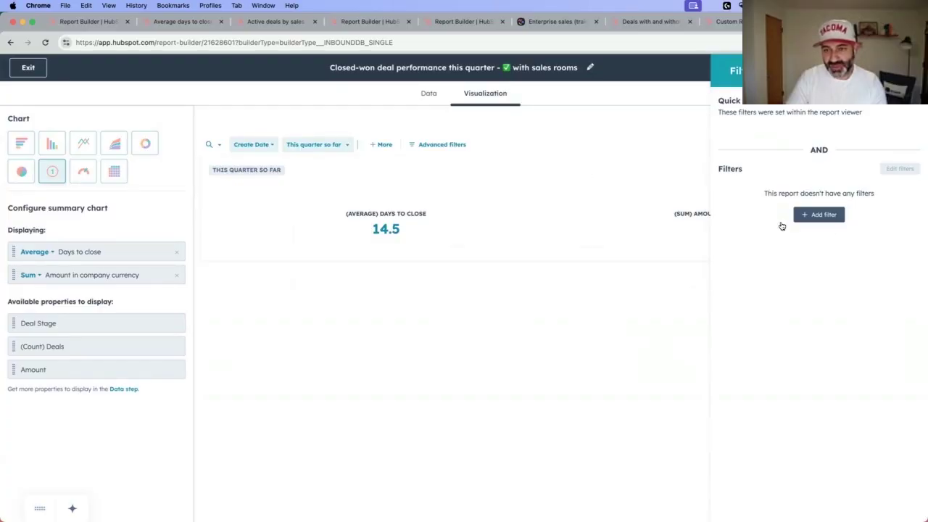
{"action": "left_click", "coordinate": [824, 215]}
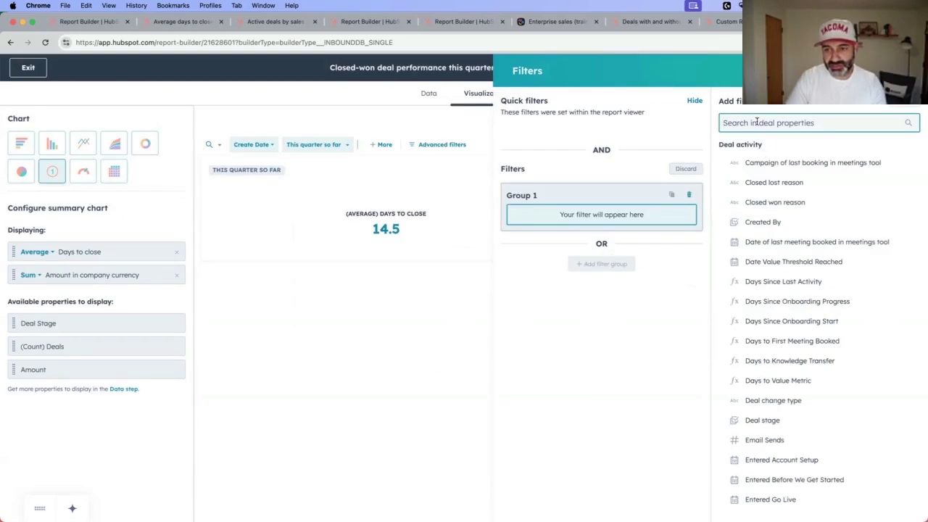
{"action": "type", "text": "close"}
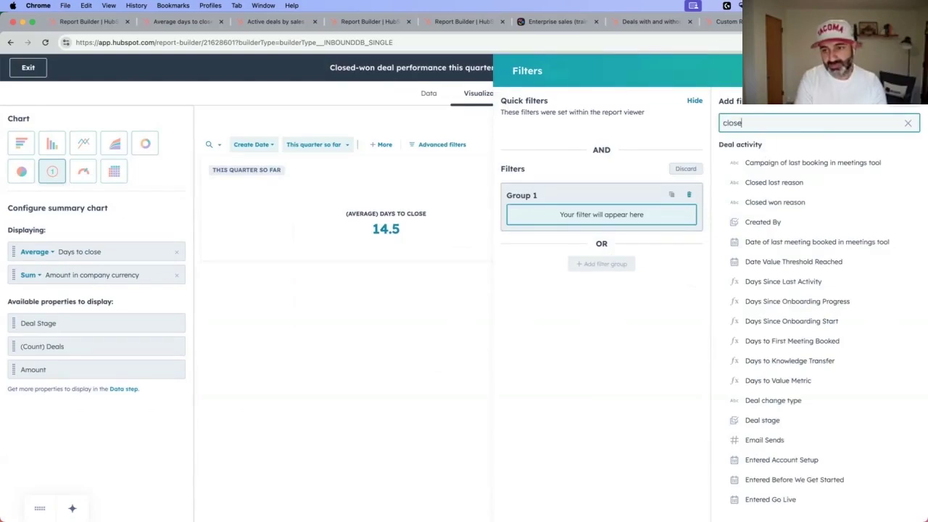
{"action": "type", "text": "d won"}
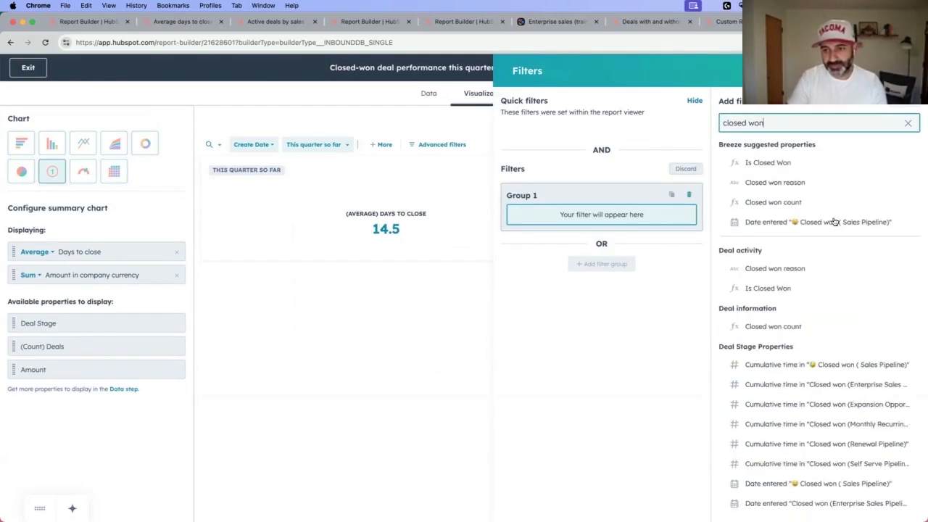
{"action": "left_click", "coordinate": [768, 163]}
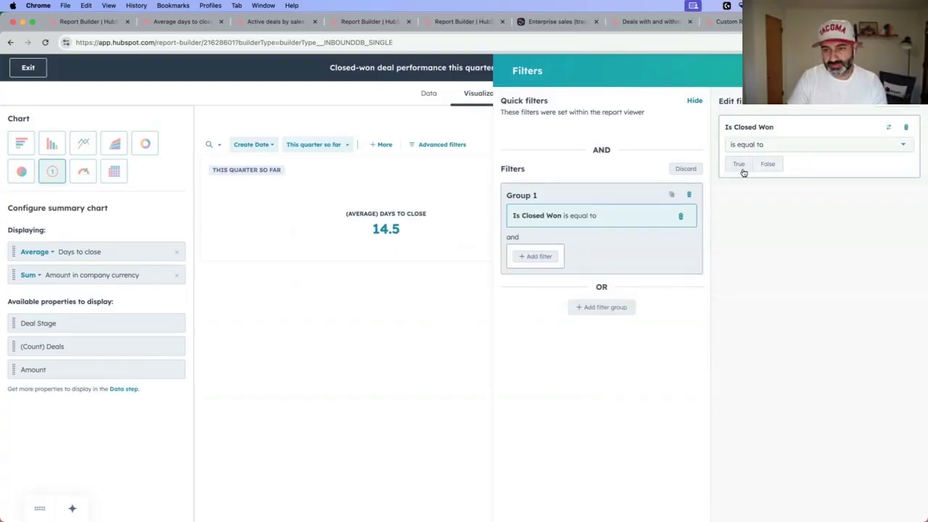
{"action": "left_click", "coordinate": [742, 165]}
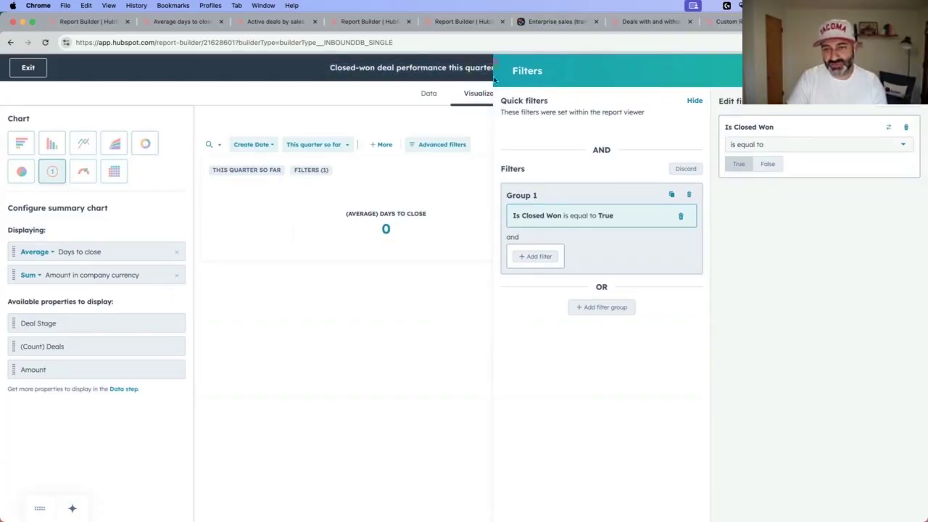
Step: Add a filter to Group 1 requiring that Arrows room URL is known
{"action": "left_click", "coordinate": [531, 257]}
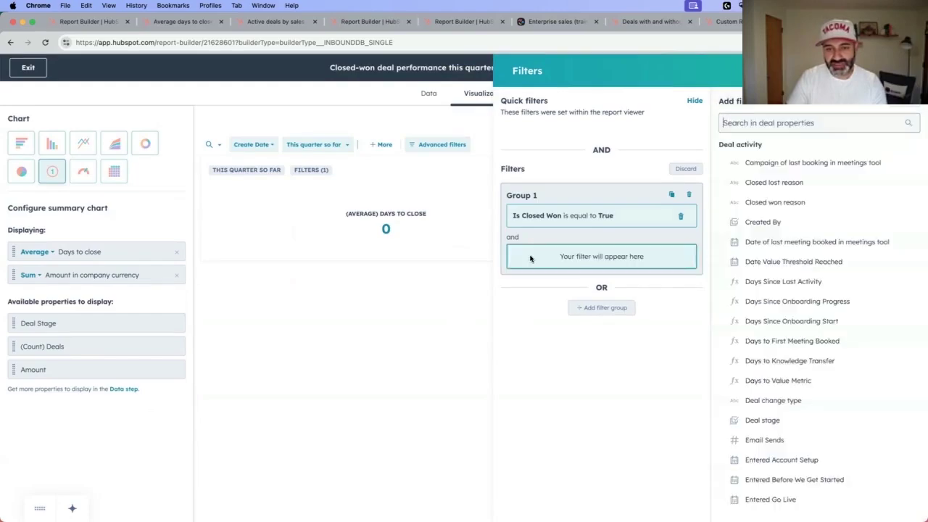
{"action": "type", "text": "room url"}
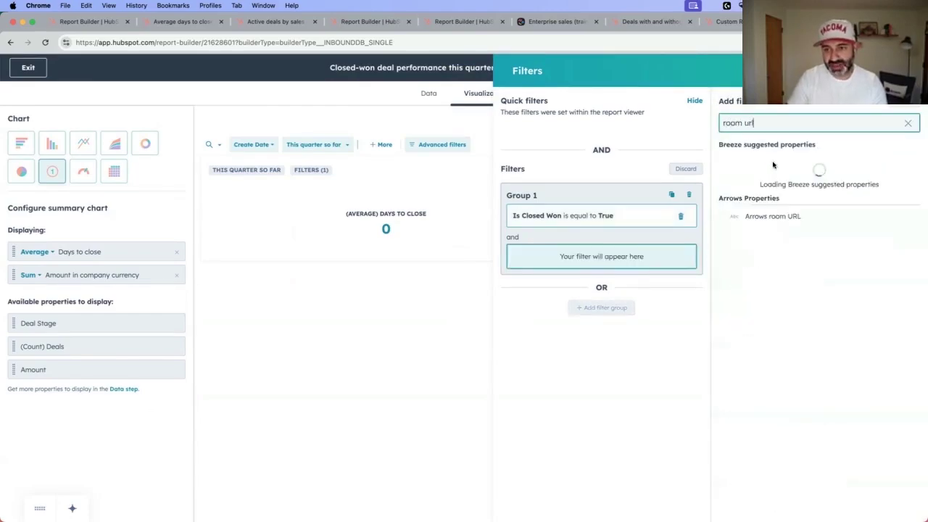
{"action": "left_click", "coordinate": [754, 291]}
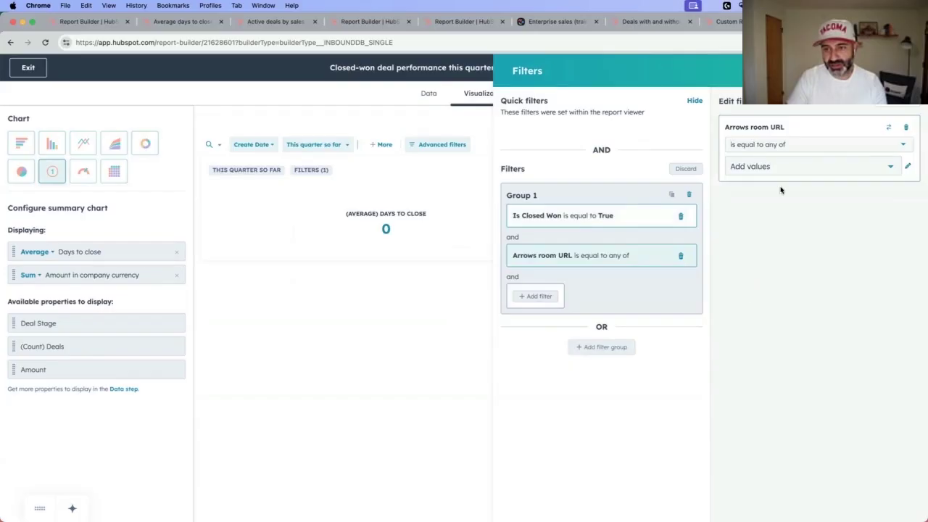
{"action": "left_click", "coordinate": [783, 145]}
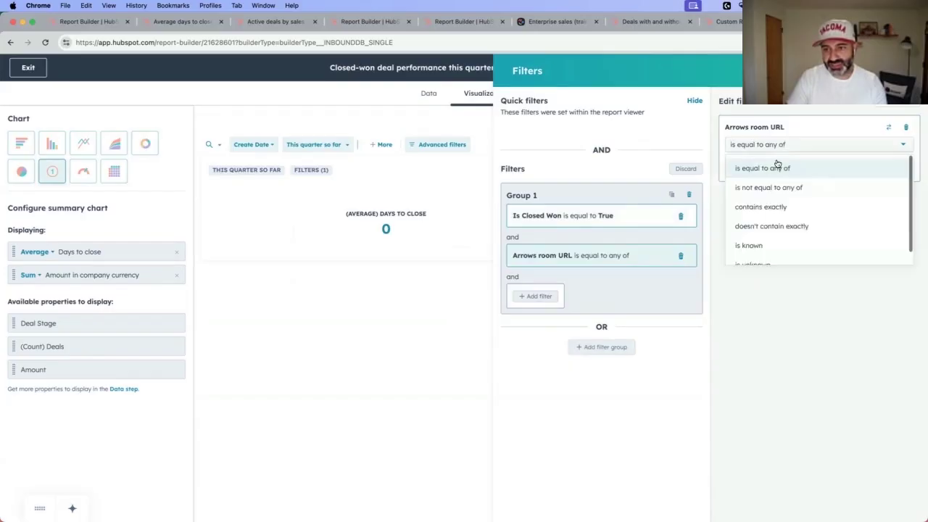
{"action": "left_click", "coordinate": [753, 253]}
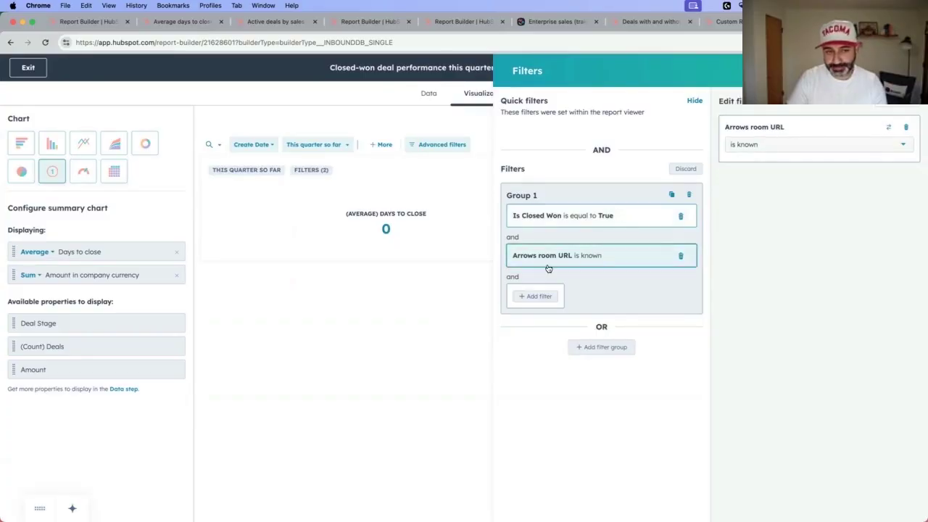
Step: Replace the Is Closed Won filter with Deal stage is any of Closed won (Sales Pipeline) and close the filters
{"action": "left_click", "coordinate": [680, 218]}
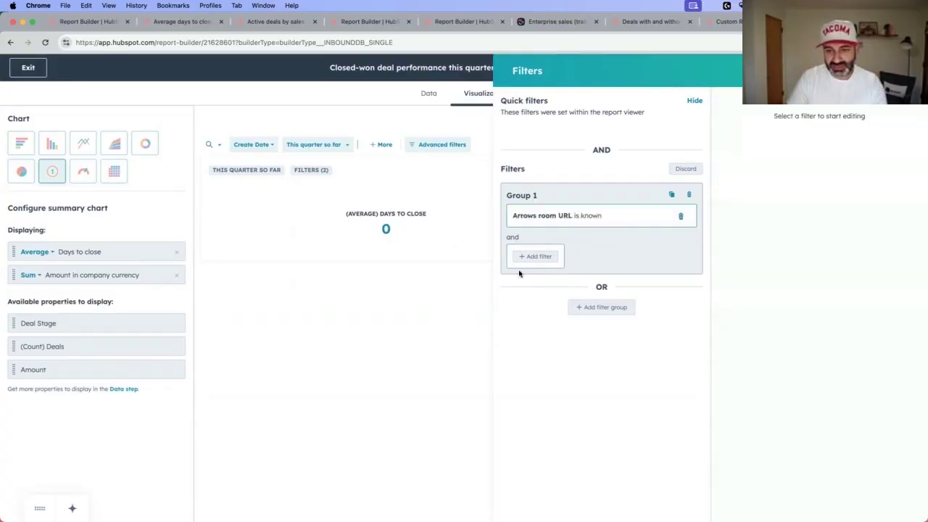
{"action": "left_click", "coordinate": [534, 256]}
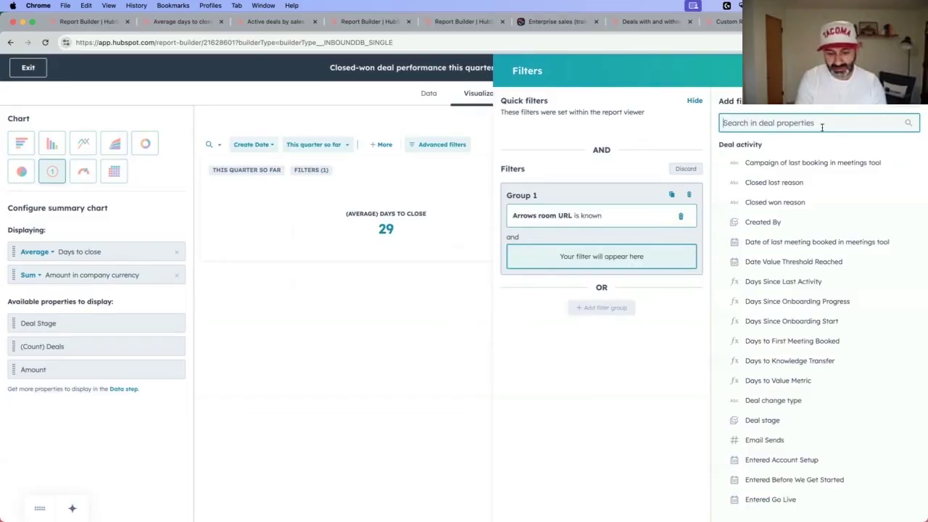
{"action": "type", "text": "stage"}
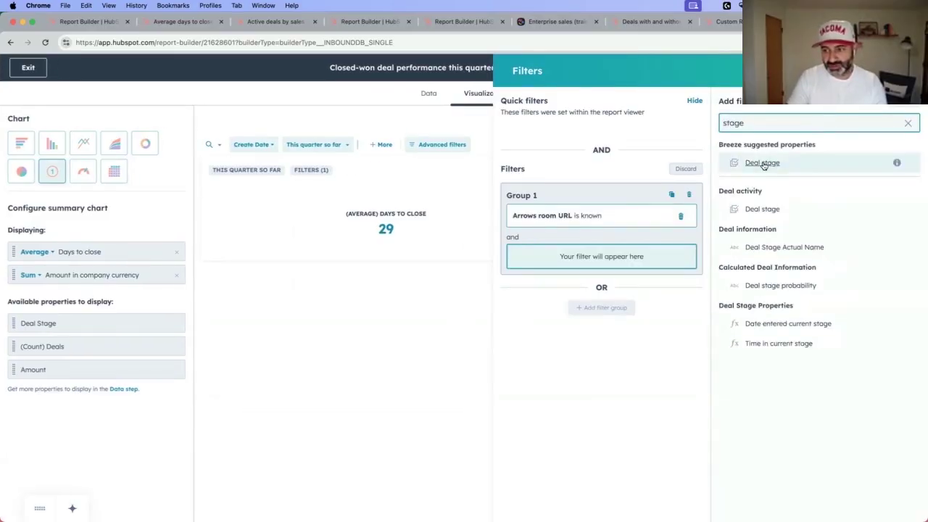
{"action": "left_click", "coordinate": [762, 163]}
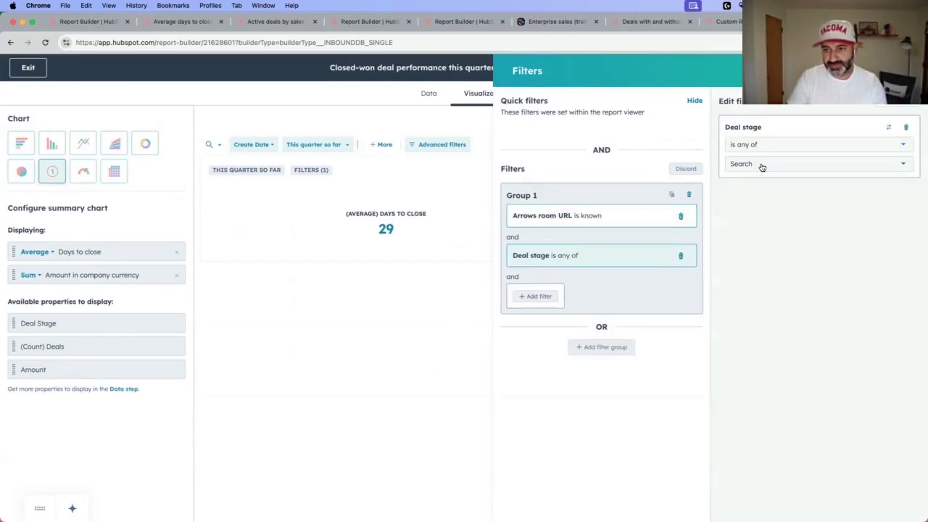
{"action": "left_click", "coordinate": [750, 164]}
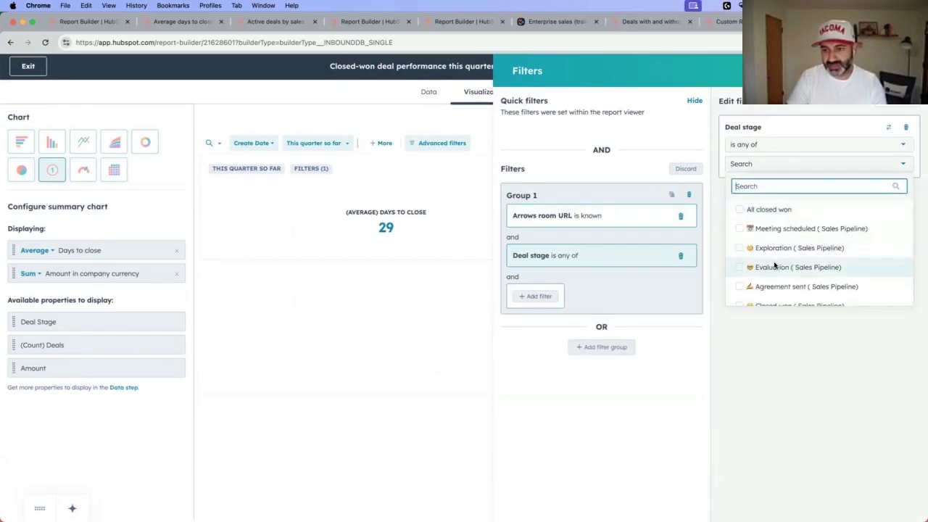
{"action": "scroll", "coordinate": [764, 286], "scroll_direction": "down", "scroll_amount": 2}
{"action": "scroll", "coordinate": [760, 293], "scroll_direction": "down", "scroll_amount": 2}
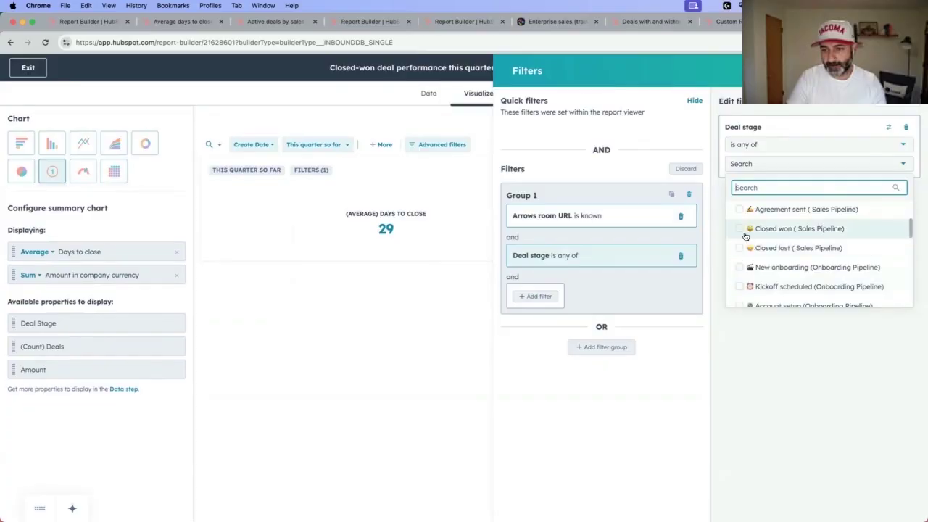
{"action": "left_click", "coordinate": [745, 236]}
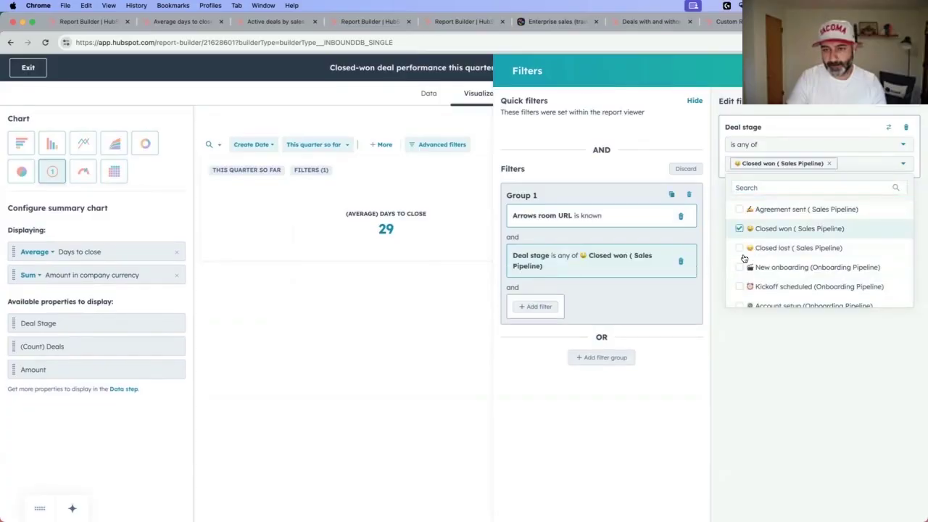
{"action": "left_click", "coordinate": [844, 348]}
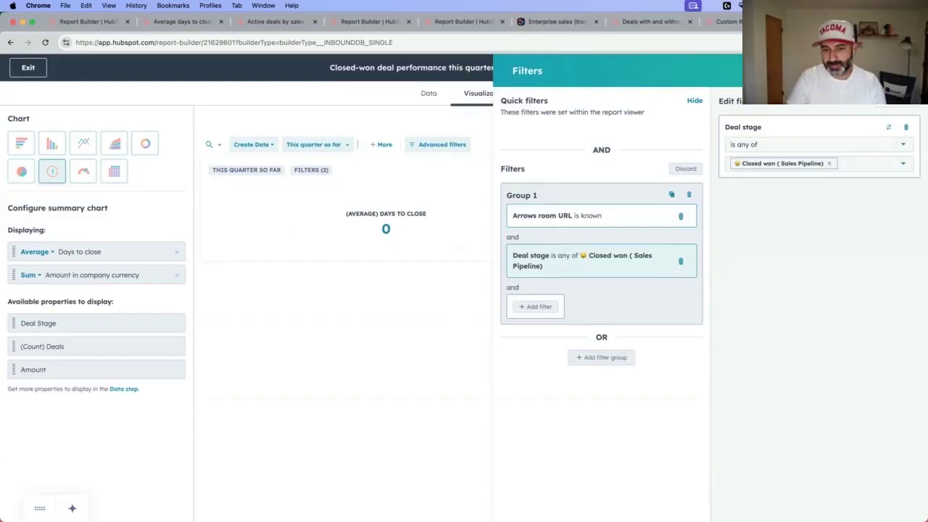
{"action": "left_click", "coordinate": [908, 70]}
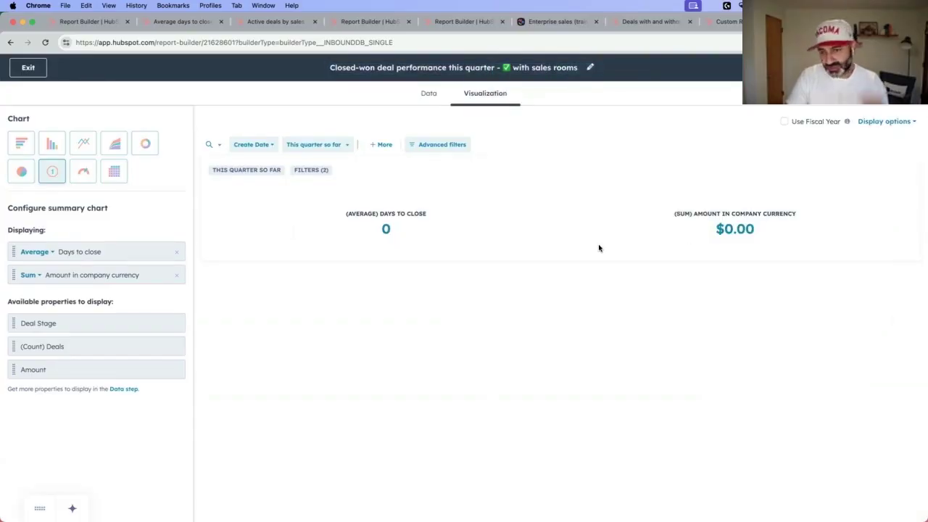
Step: Check the new report's filters and display options, and exit the existing closed-won report's editor
{"action": "left_click", "coordinate": [433, 145]}
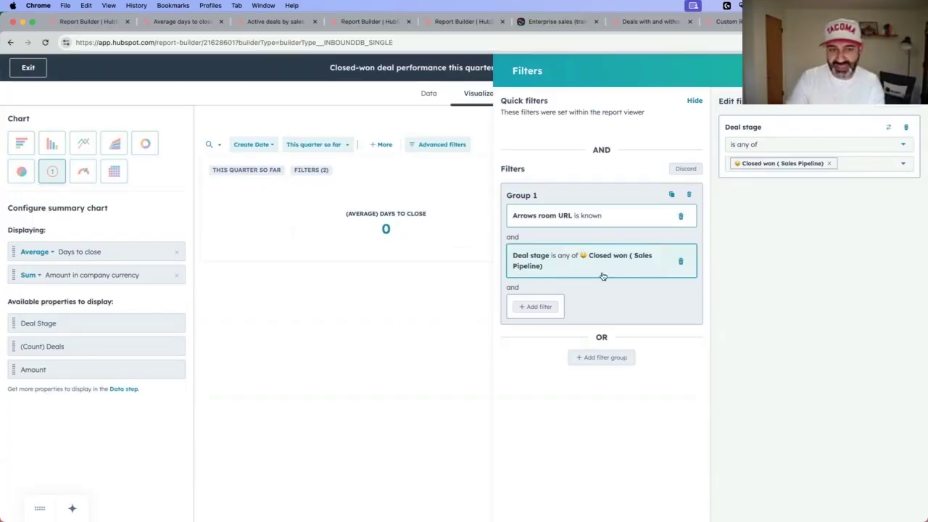
{"action": "left_click", "coordinate": [906, 70]}
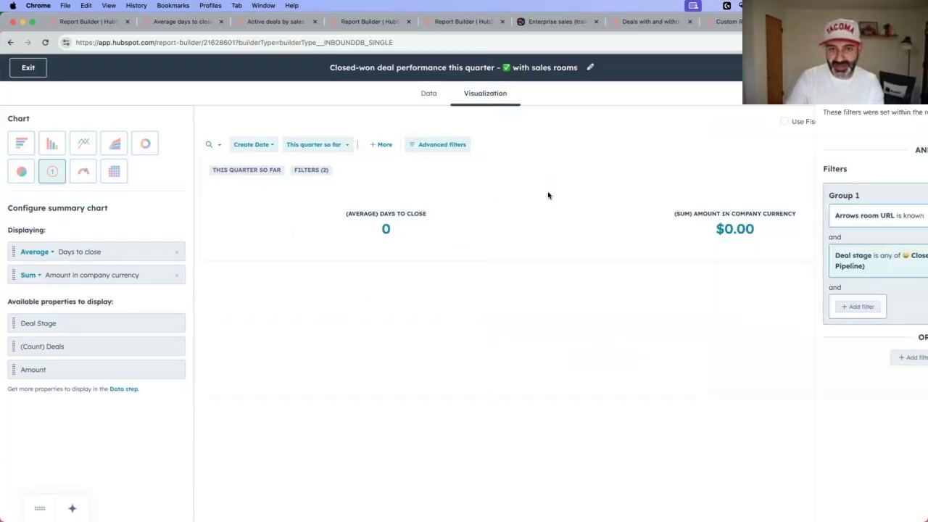
{"action": "left_click", "coordinate": [98, 21]}
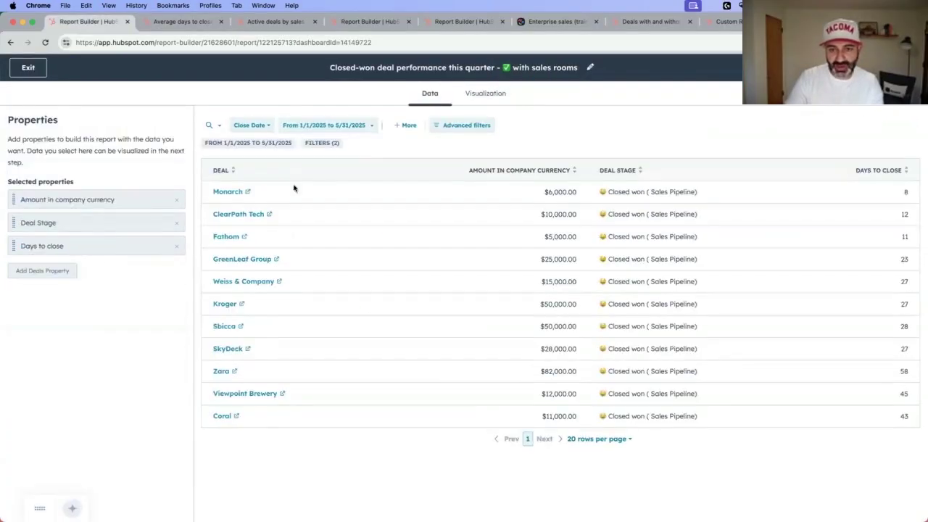
{"action": "left_click", "coordinate": [27, 67]}
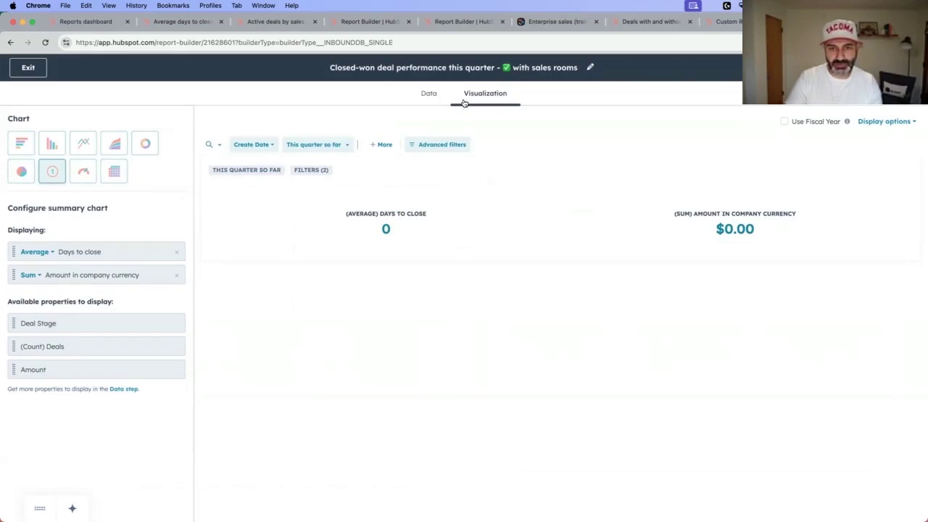
{"action": "left_click", "coordinate": [874, 121]}
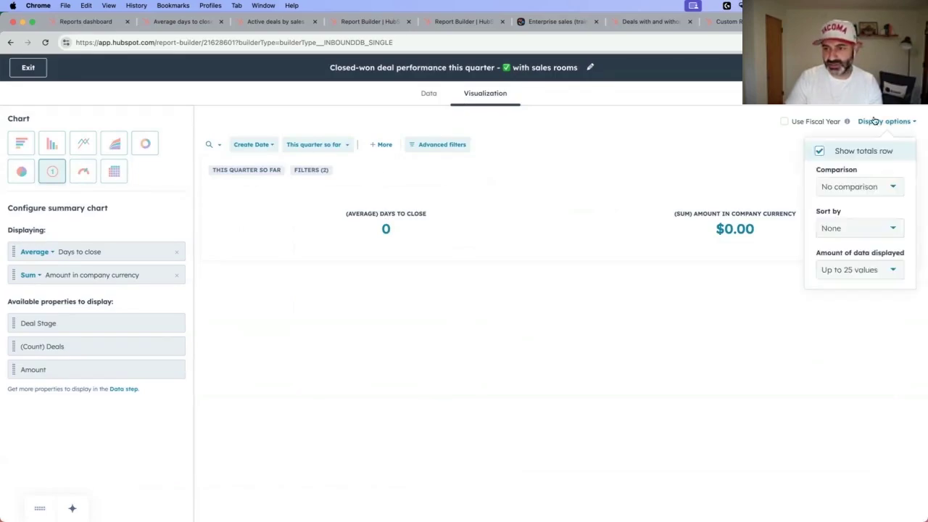
{"action": "left_click", "coordinate": [404, 213]}
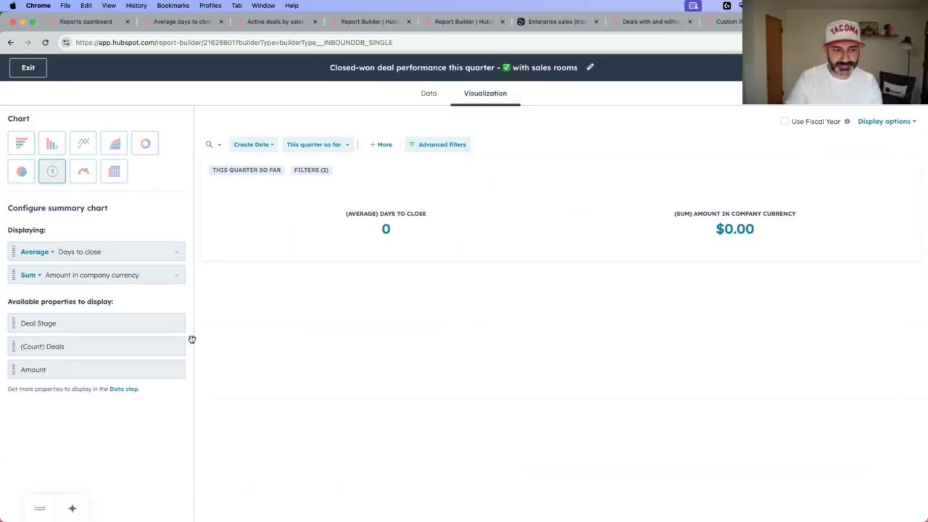
Step: Review the report's selected data properties and the monthly average days to closed-won chart on the reports dashboard
{"action": "left_click", "coordinate": [429, 98]}
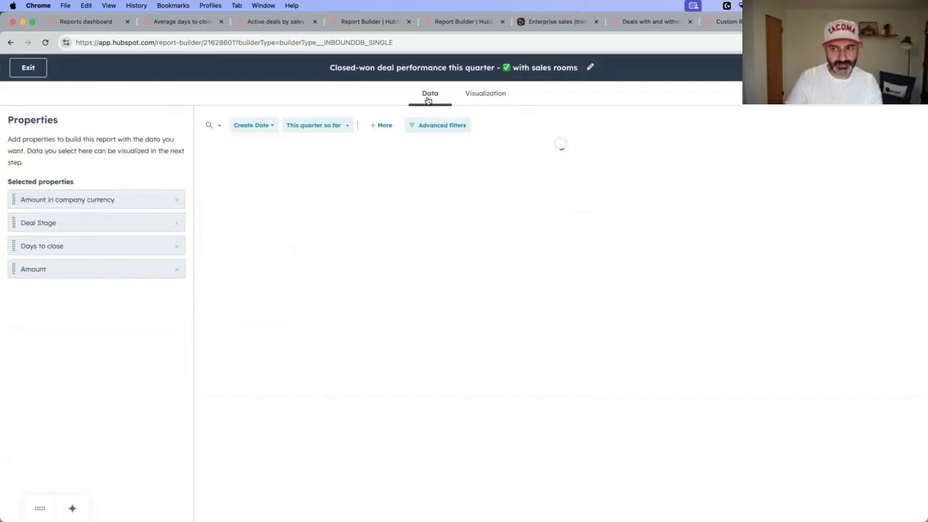
{"action": "key", "text": "super+1"}
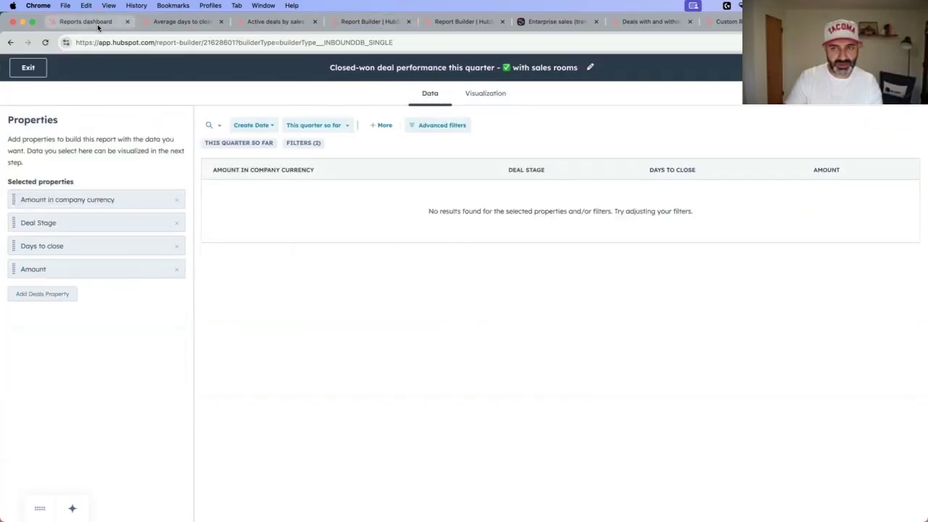
{"action": "scroll", "coordinate": [490, 345], "scroll_direction": "down", "scroll_amount": 5}
{"action": "scroll", "coordinate": [491, 345], "scroll_direction": "down", "scroll_amount": 1}
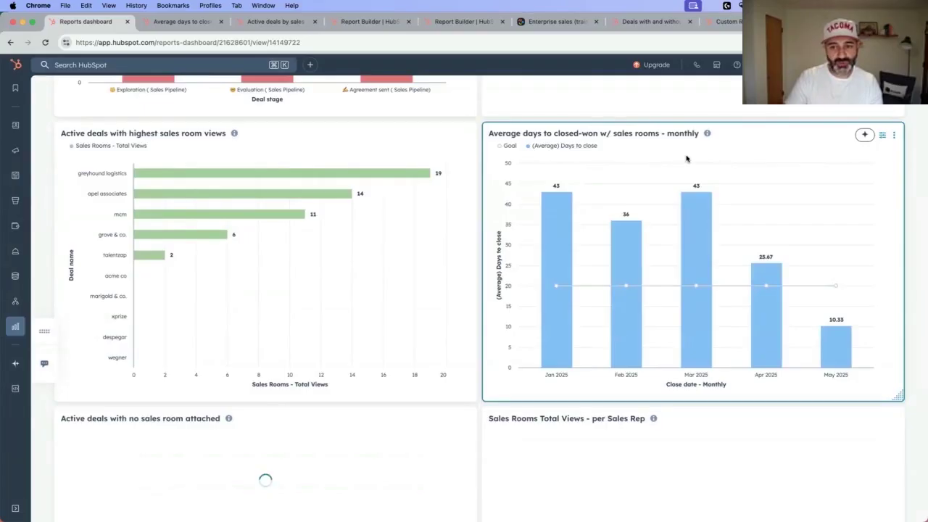
{"action": "mouse_move", "coordinate": [739, 272]}
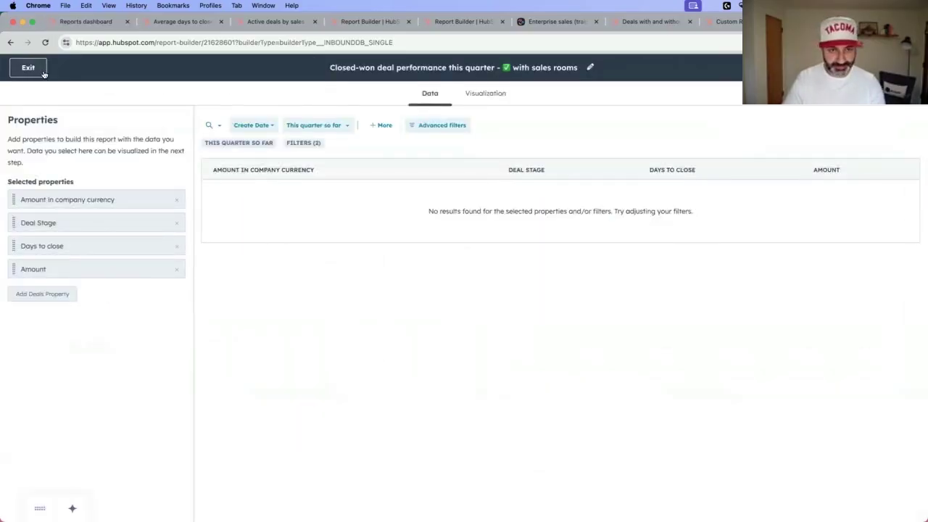
Step: Leave the unsaved report and start a custom report from own data sources with Deals as the primary source
{"action": "left_click", "coordinate": [43, 69]}
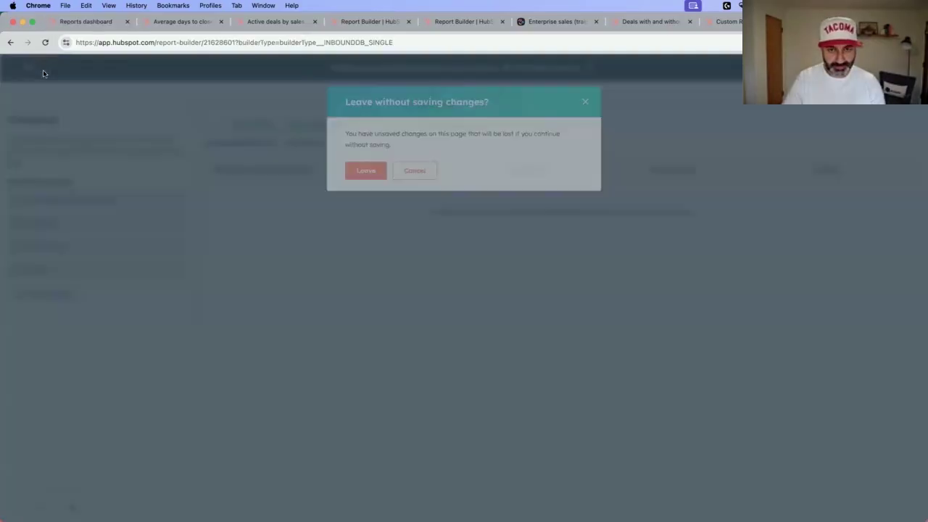
{"action": "left_click", "coordinate": [348, 174]}
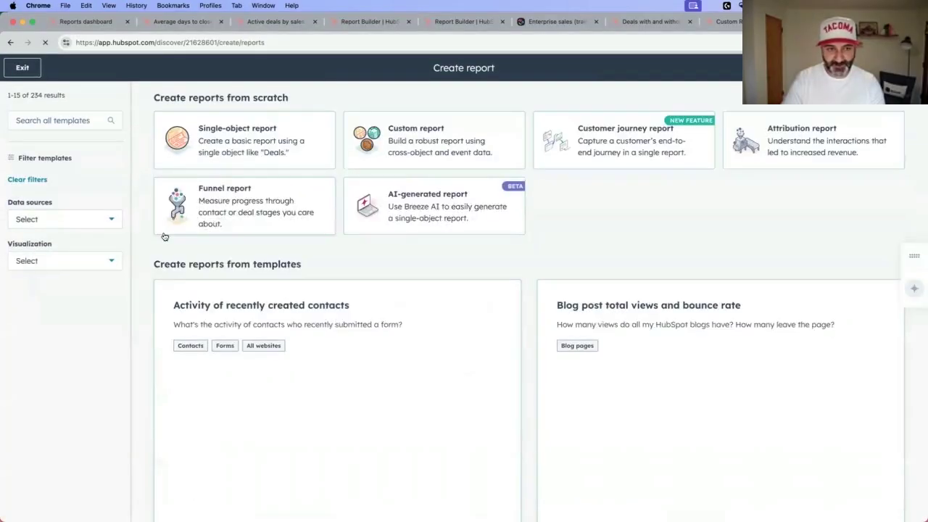
{"action": "left_click", "coordinate": [411, 142]}
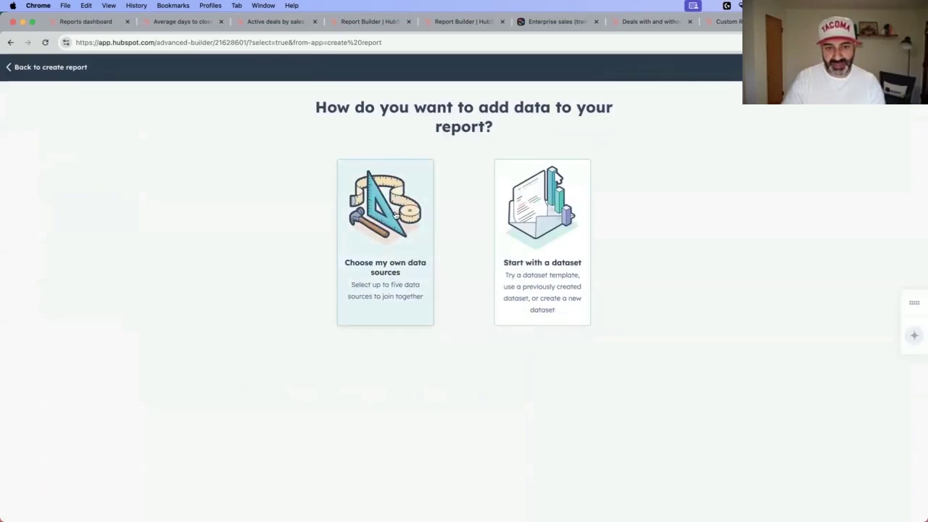
{"action": "left_click", "coordinate": [395, 216]}
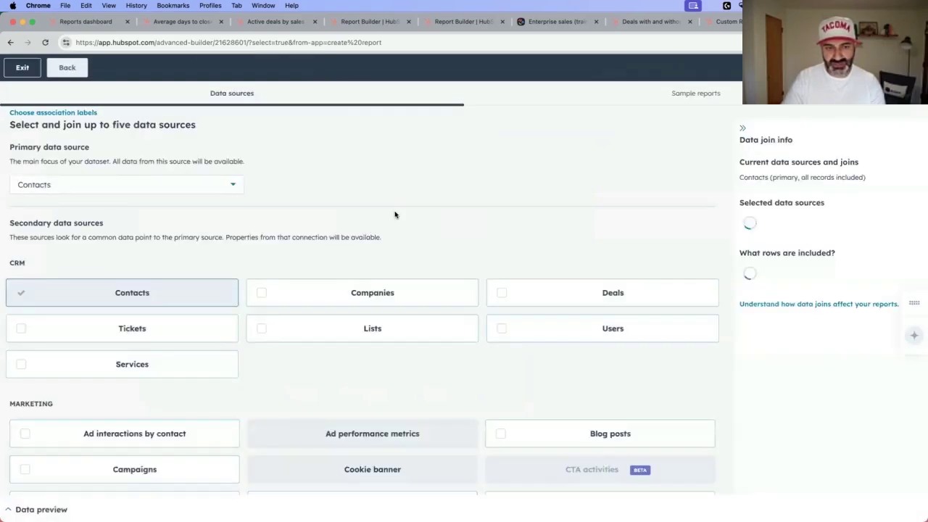
{"action": "left_click", "coordinate": [220, 185]}
{"action": "left_click", "coordinate": [89, 295]}
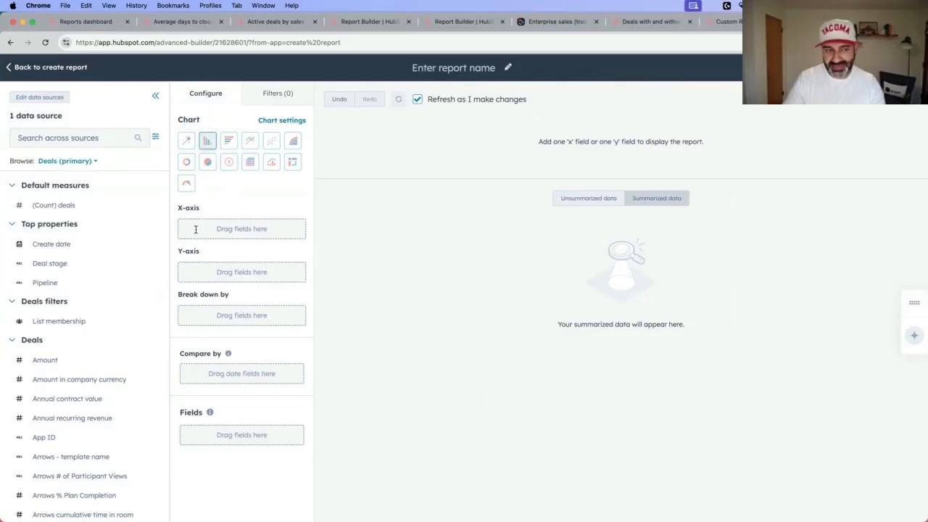
Step: Find the Close date property and add it to the chart's X-axis
{"action": "left_click", "coordinate": [87, 136]}
{"action": "type", "text": "clo"}
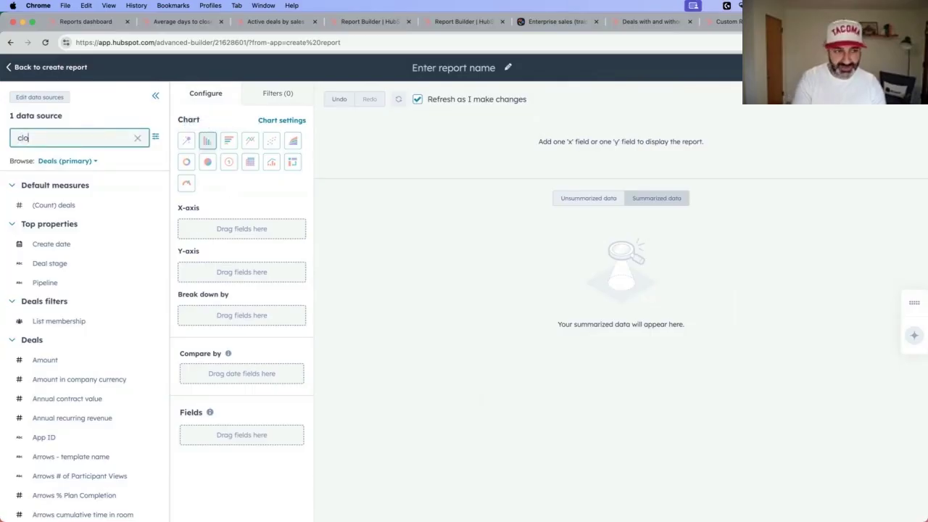
{"action": "type", "text": "se"}
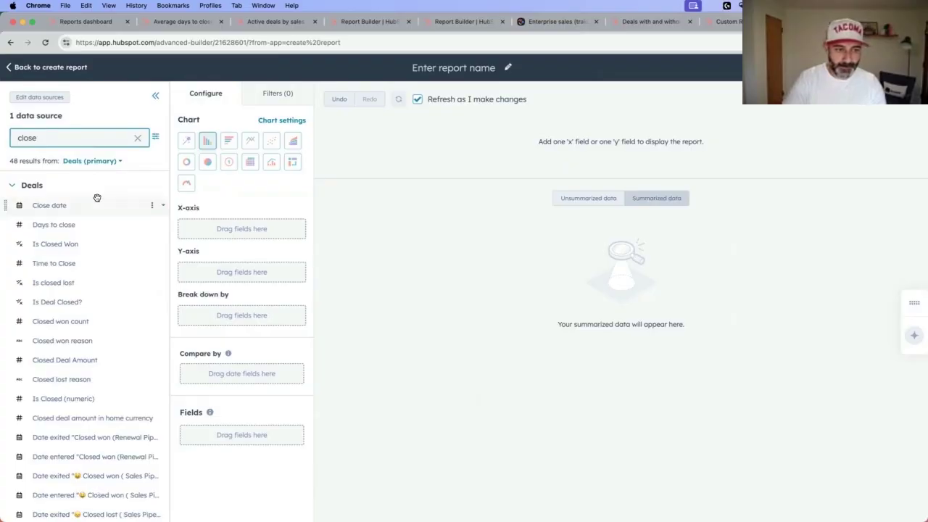
{"action": "left_click_drag", "start_coordinate": [62, 205], "coordinate": [204, 229]}
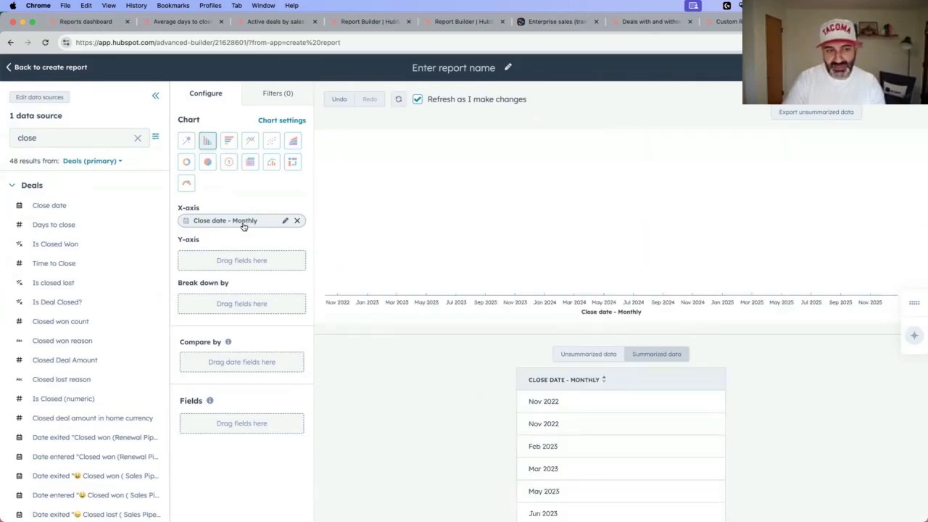
Step: Find the Days to close property and add it to the chart's Y-axis
{"action": "left_click", "coordinate": [41, 142]}
{"action": "double_click", "coordinate": [41, 142]}
{"action": "type", "text": "av"}
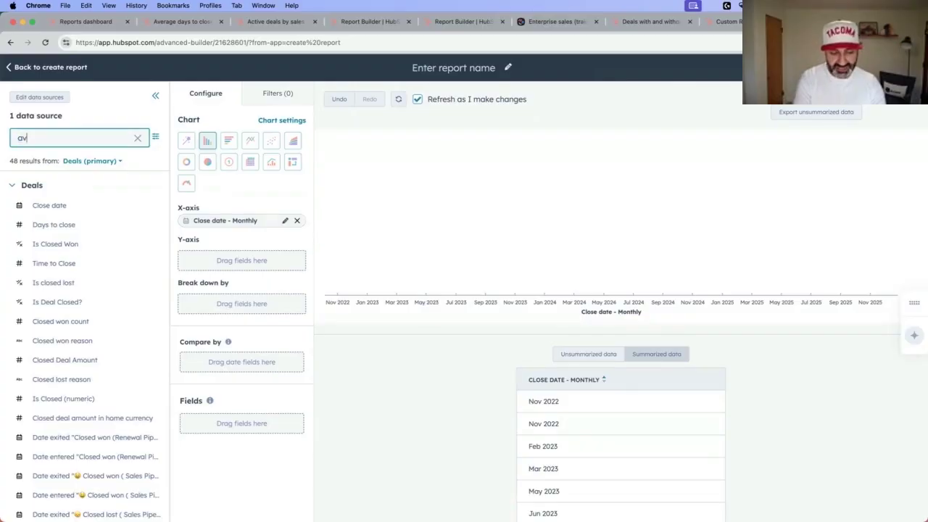
{"action": "type", "text": "erage"}
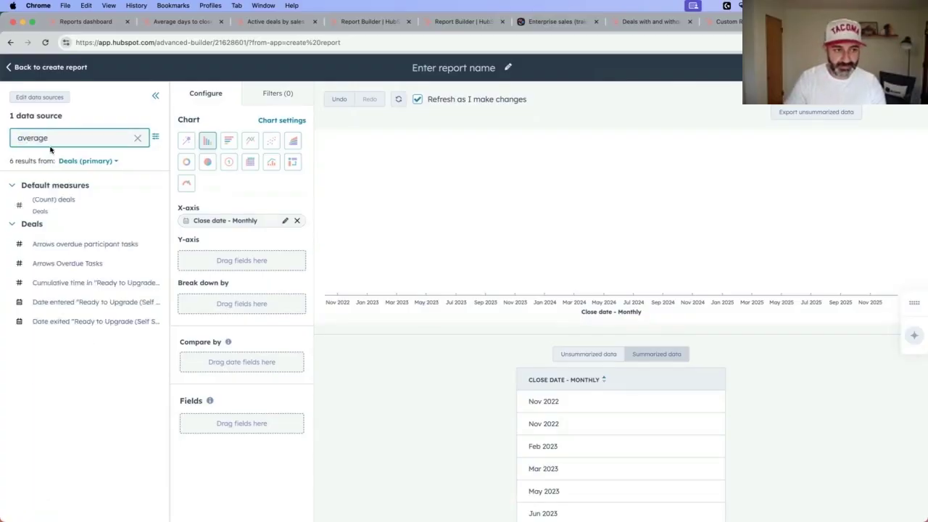
{"action": "double_click", "coordinate": [56, 137]}
{"action": "type", "text": "days to cl"}
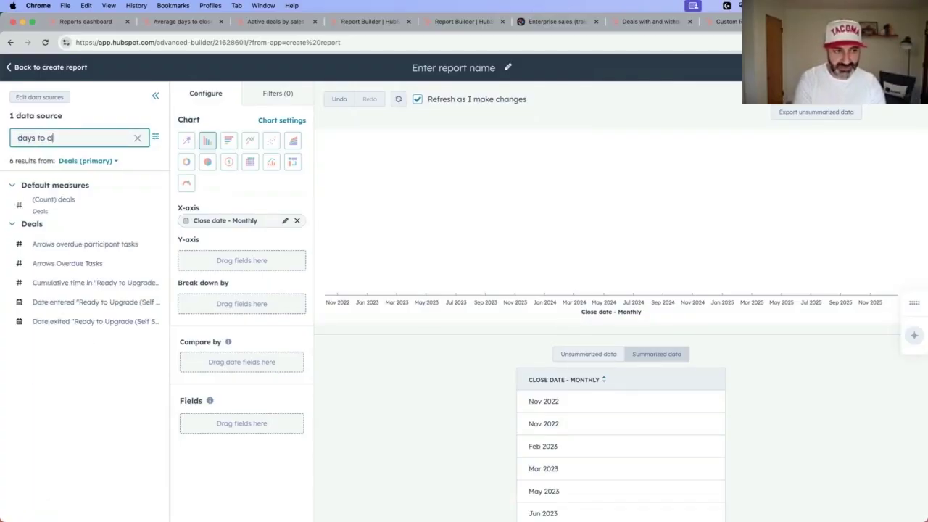
{"action": "type", "text": "ose"}
{"action": "left_click_drag", "start_coordinate": [45, 206], "coordinate": [213, 261]}
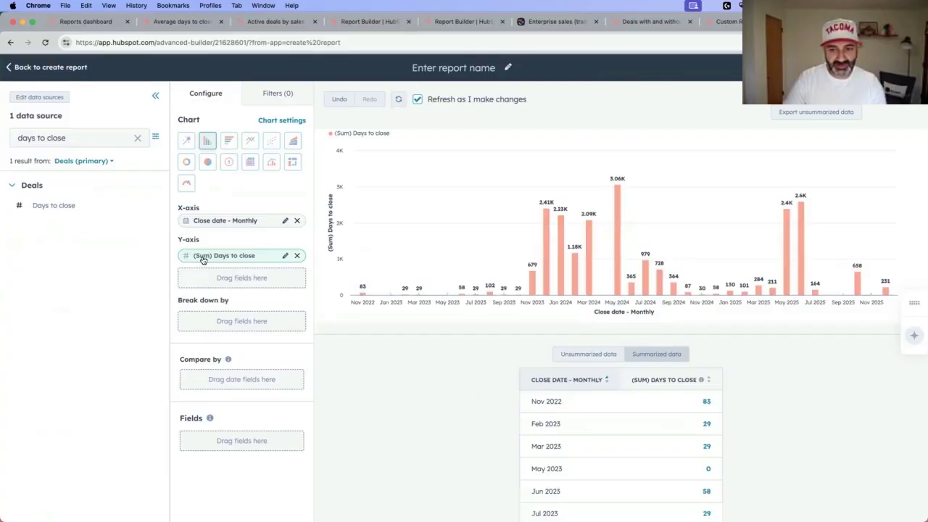
Step: Change the aggregation of the Y-axis Days to close field to Average and apply it
{"action": "left_click", "coordinate": [203, 259]}
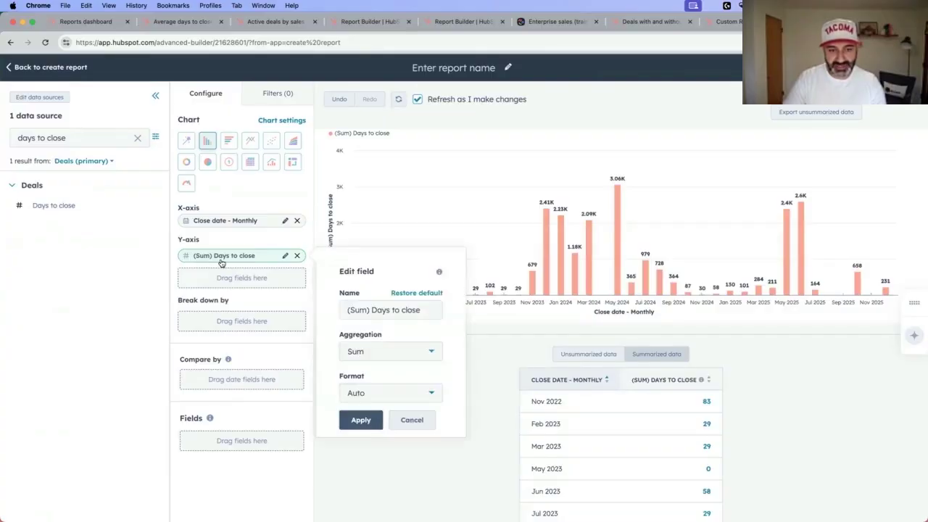
{"action": "left_click", "coordinate": [385, 350]}
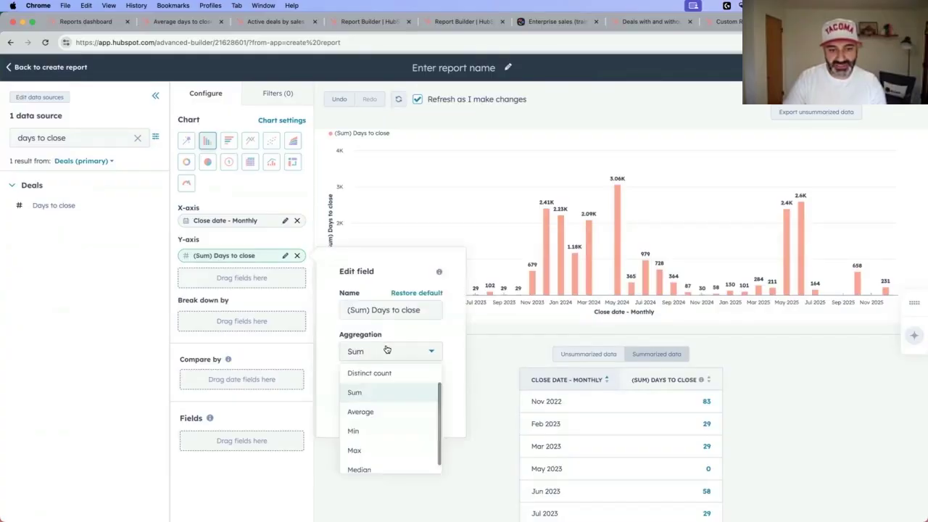
{"action": "left_click", "coordinate": [362, 410]}
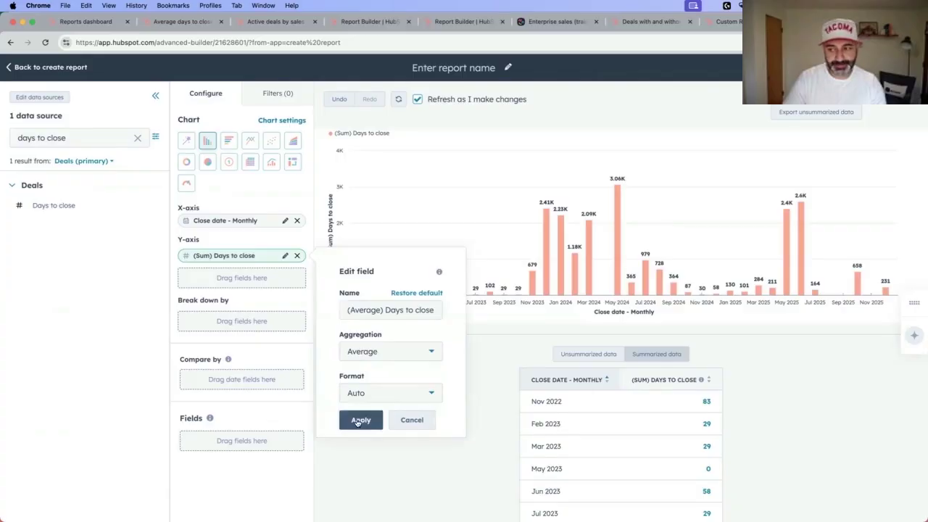
{"action": "left_click", "coordinate": [361, 420]}
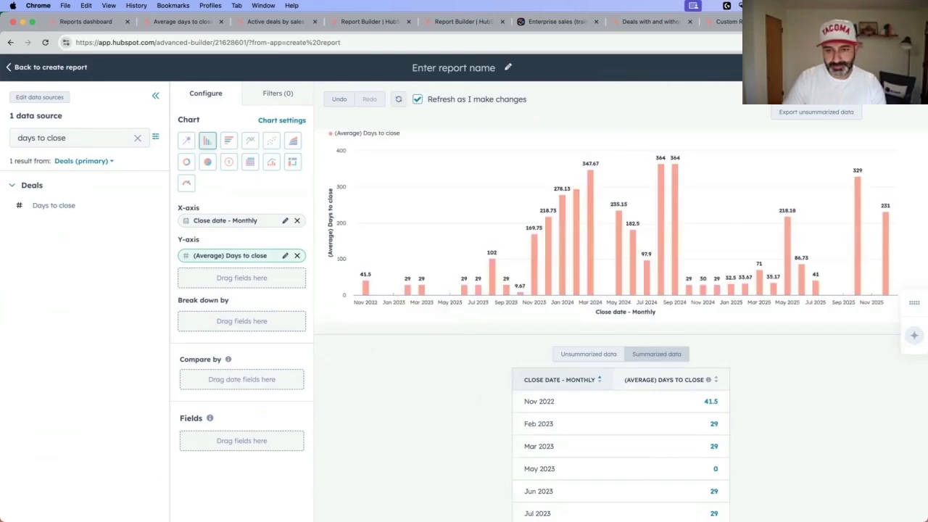
Step: Add a report filter requiring that Arrows room URL is known
{"action": "left_click", "coordinate": [265, 95]}
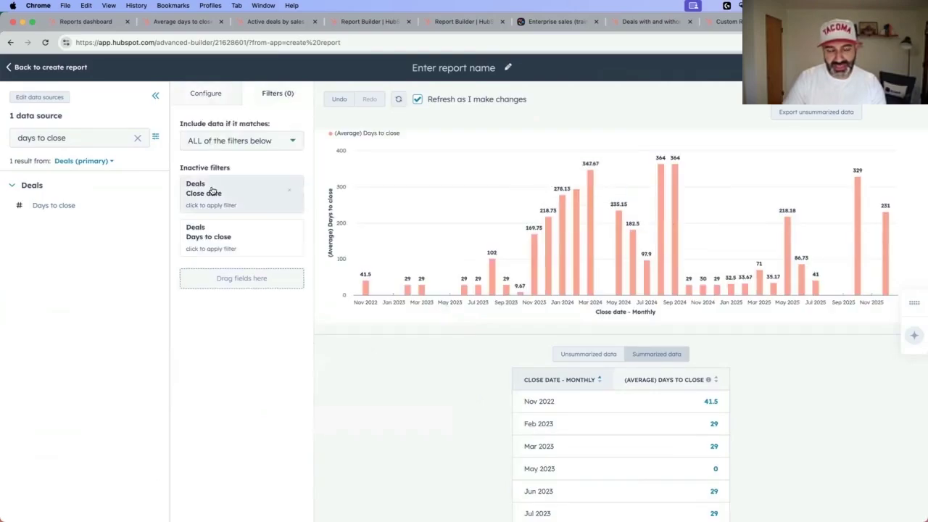
{"action": "left_click", "coordinate": [138, 138]}
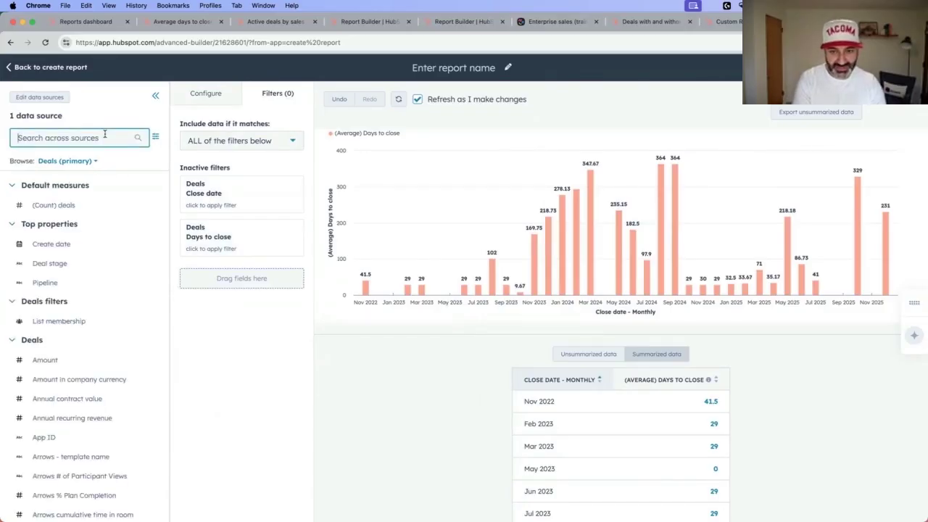
{"action": "type", "text": "arr"}
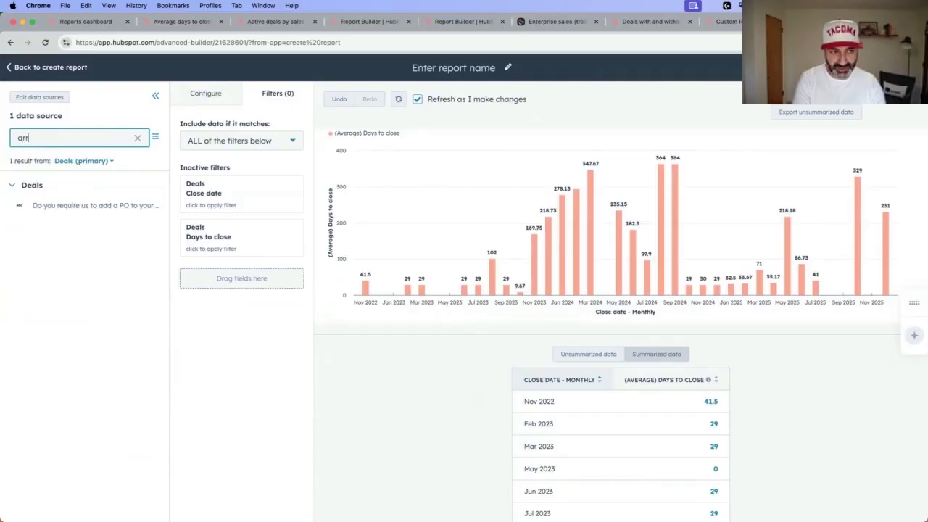
{"action": "type", "text": "ows rool"}
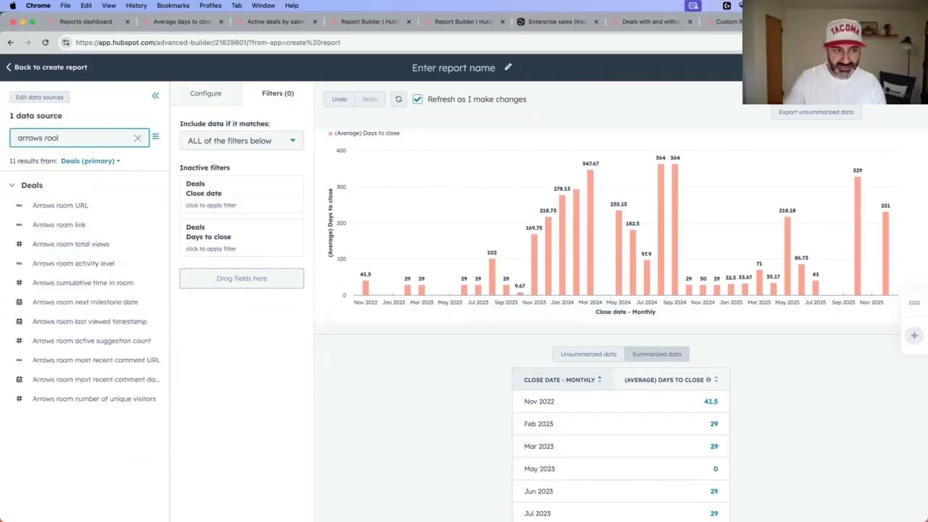
{"action": "key", "text": "BackSpace"}
{"action": "type", "text": "m"}
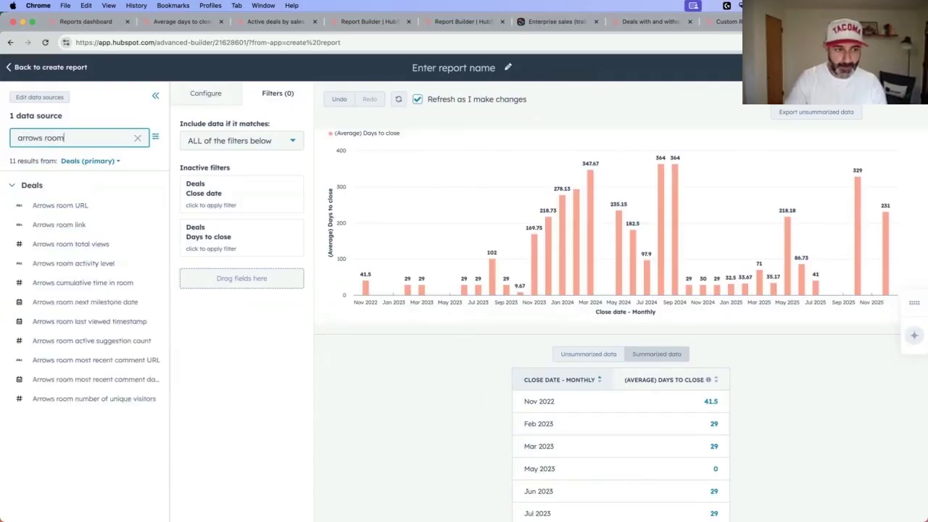
{"action": "left_click_drag", "start_coordinate": [62, 205], "coordinate": [190, 277]}
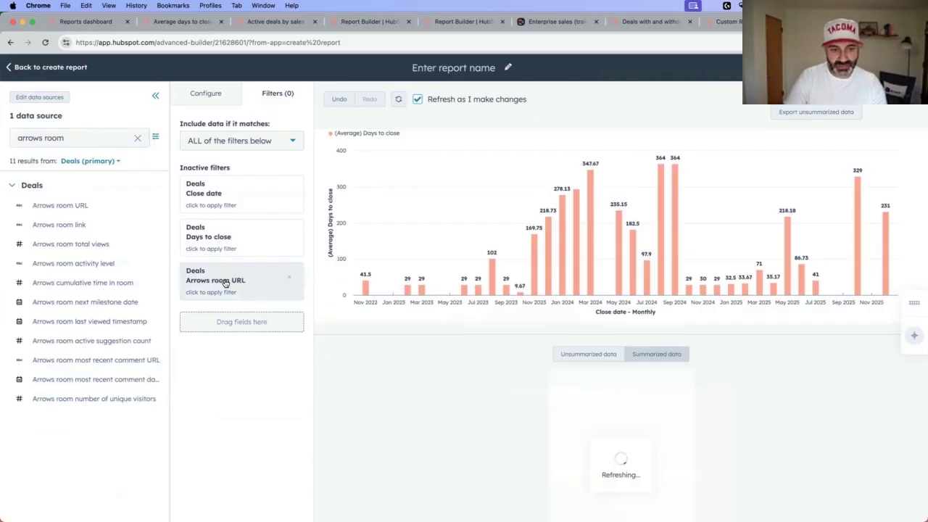
{"action": "left_click", "coordinate": [225, 282]}
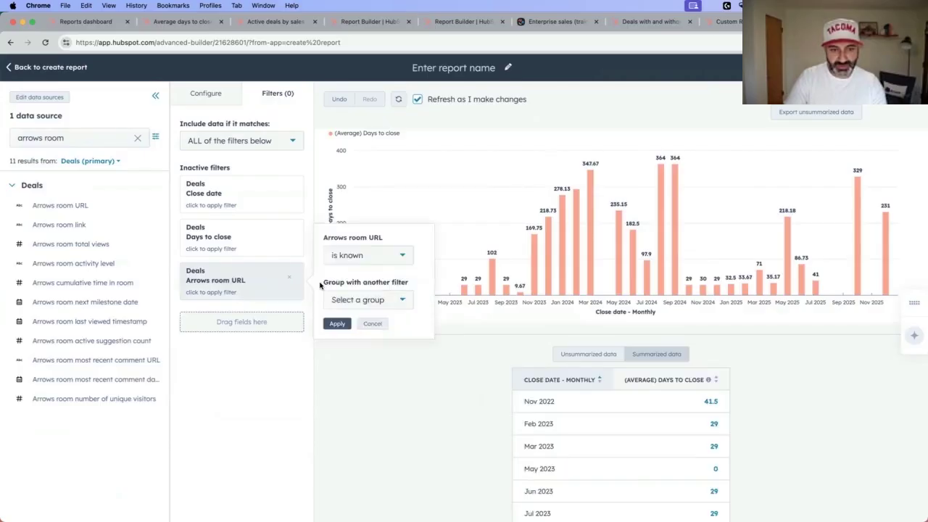
{"action": "left_click", "coordinate": [337, 324]}
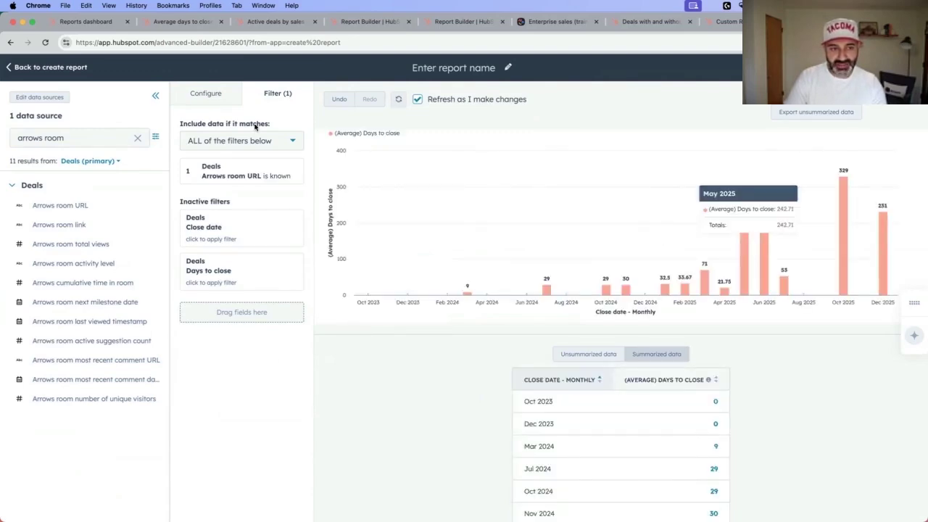
Step: Filter Close date to is between using the This year range, 01/01/2025 to 08/06/2025, and apply it
{"action": "left_click", "coordinate": [209, 229]}
{"action": "left_click", "coordinate": [405, 206]}
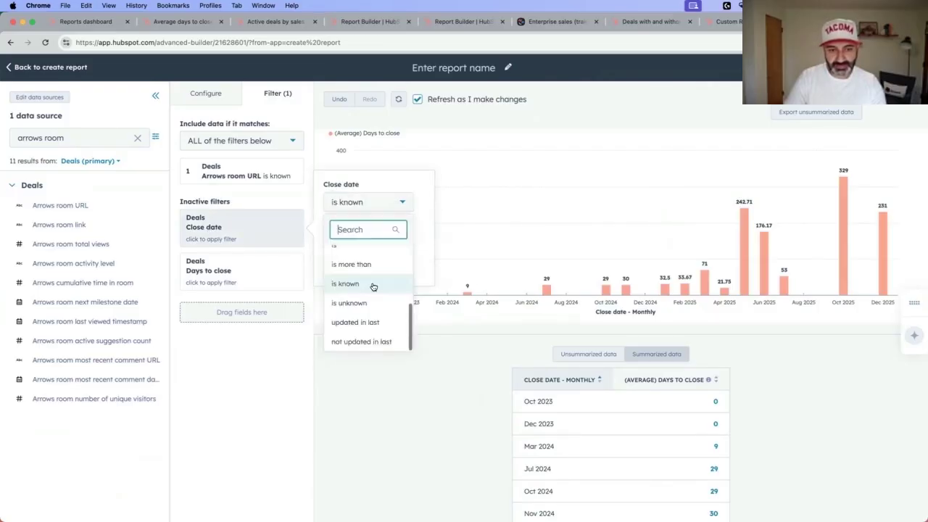
{"action": "scroll", "coordinate": [373, 287], "scroll_direction": "up", "scroll_amount": 3}
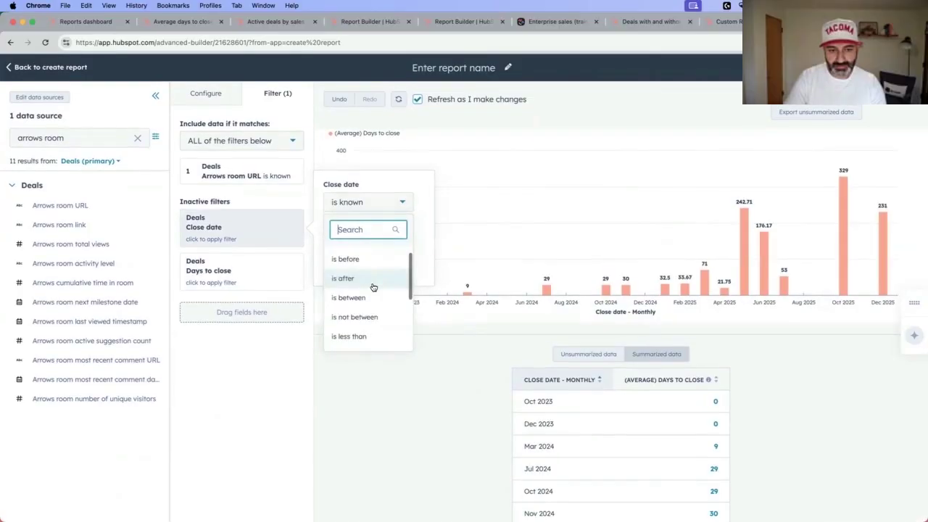
{"action": "left_click", "coordinate": [352, 297]}
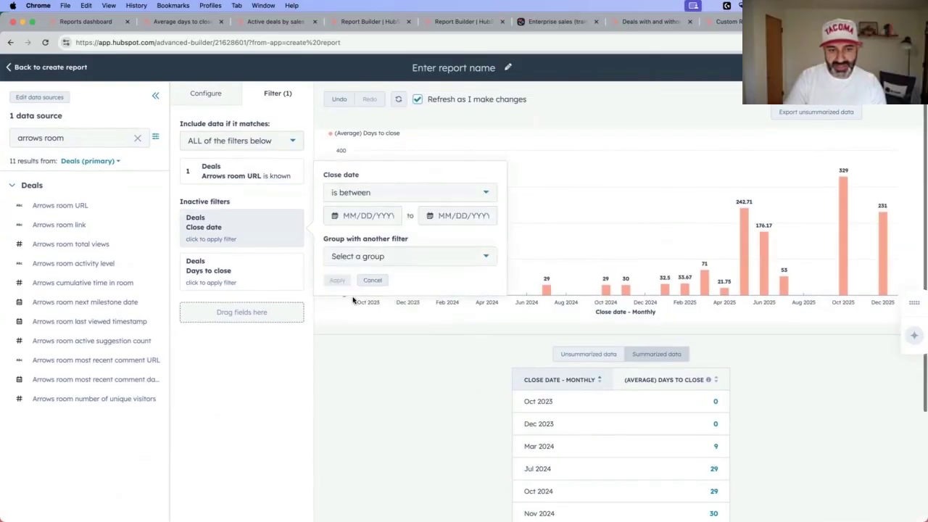
{"action": "left_click", "coordinate": [366, 215]}
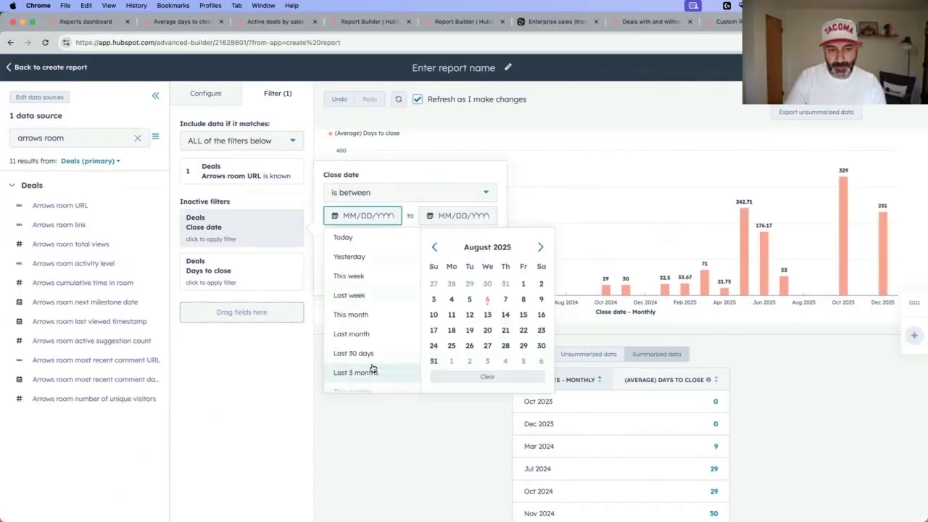
{"action": "scroll", "coordinate": [362, 366], "scroll_direction": "down", "scroll_amount": 1}
{"action": "scroll", "coordinate": [369, 366], "scroll_direction": "down", "scroll_amount": 2}
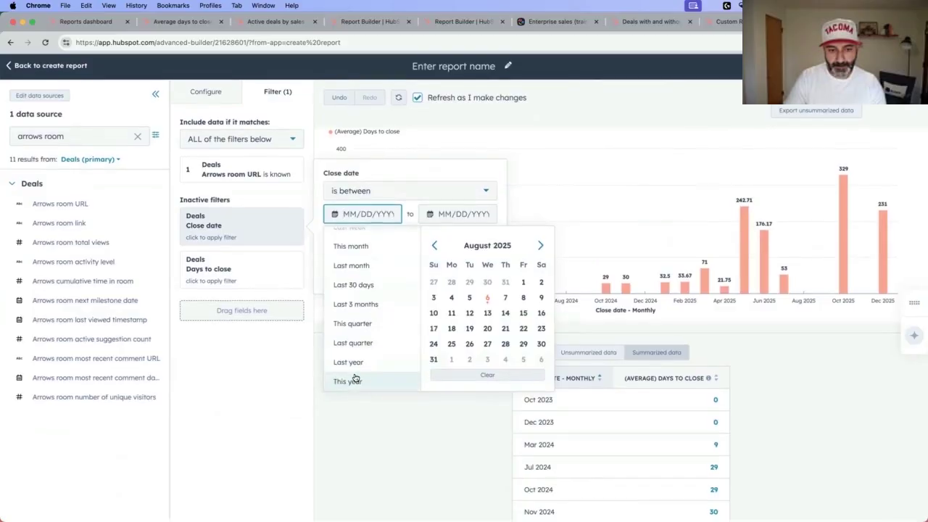
{"action": "left_click", "coordinate": [348, 381]}
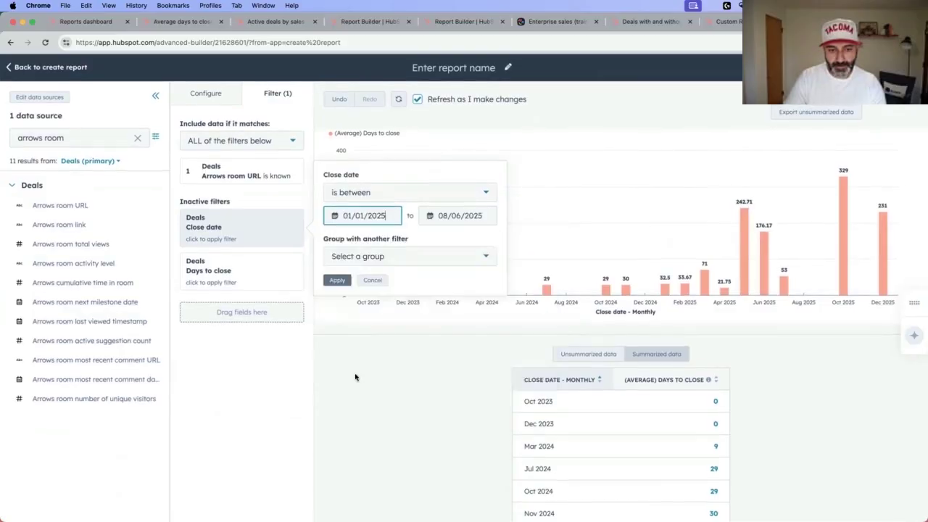
{"action": "left_click", "coordinate": [337, 280]}
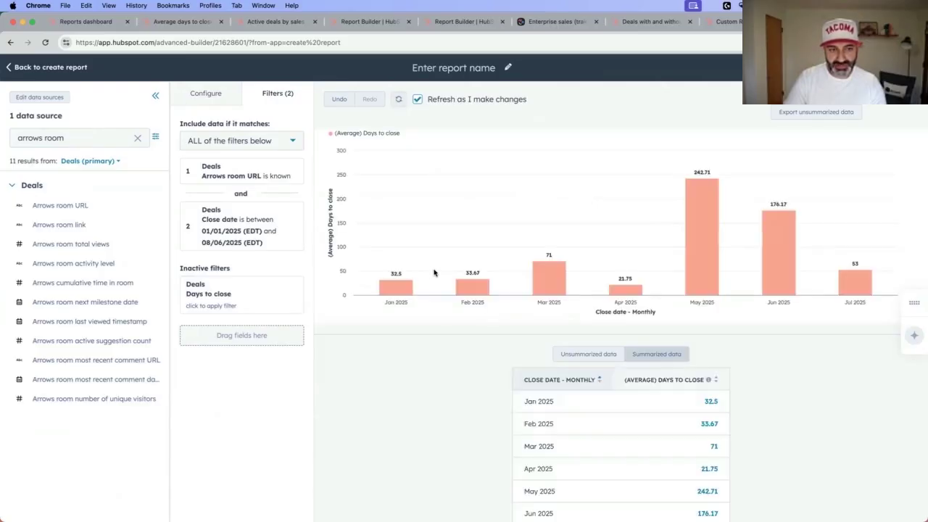
Step: In the vertical bar chart's settings, set the monthly goal to 30
{"action": "mouse_move", "coordinate": [625, 293]}
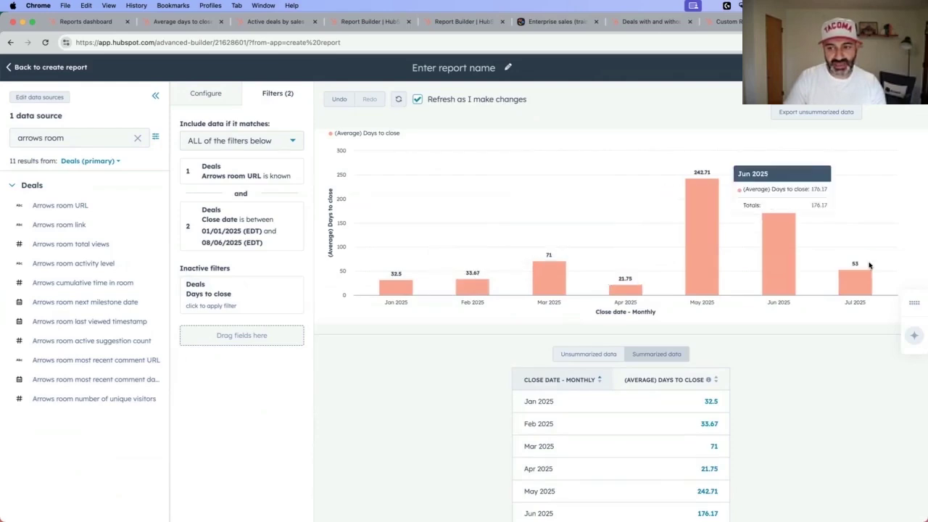
{"action": "mouse_move", "coordinate": [867, 279]}
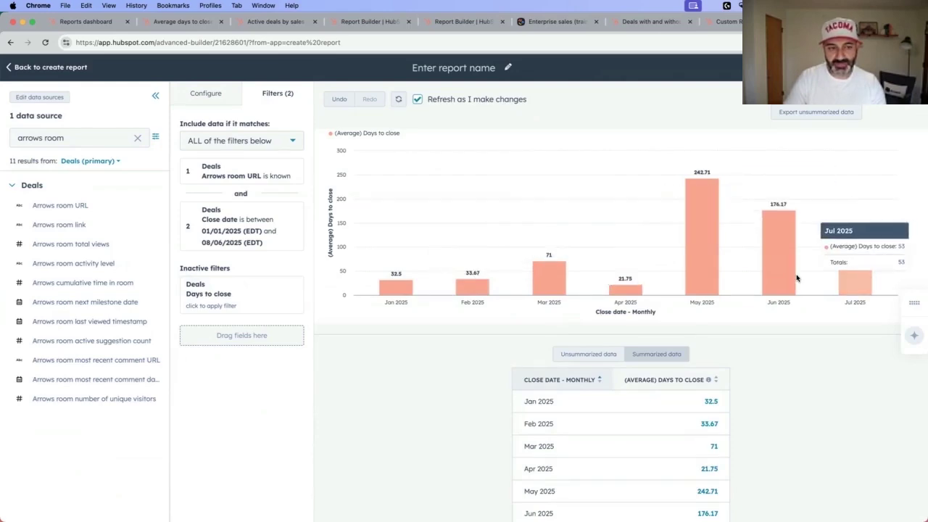
{"action": "left_click", "coordinate": [222, 102]}
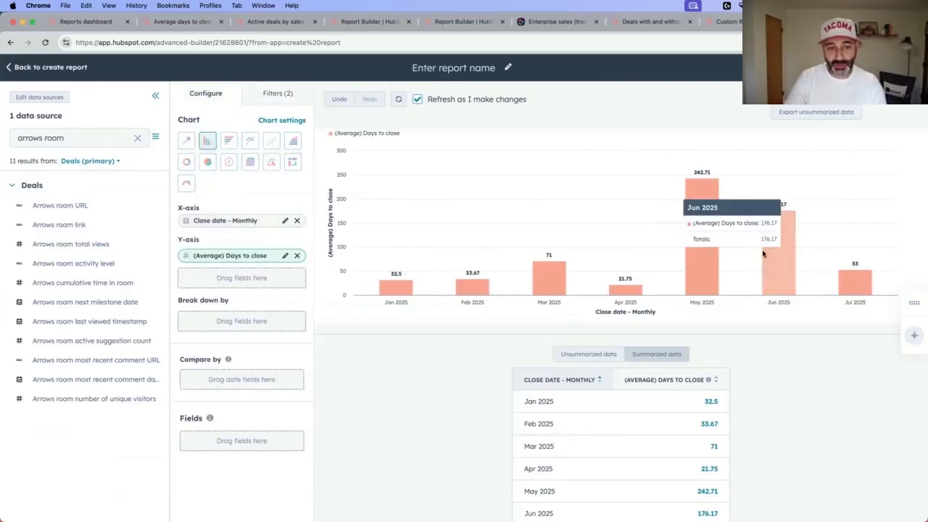
{"action": "left_click", "coordinate": [283, 123]}
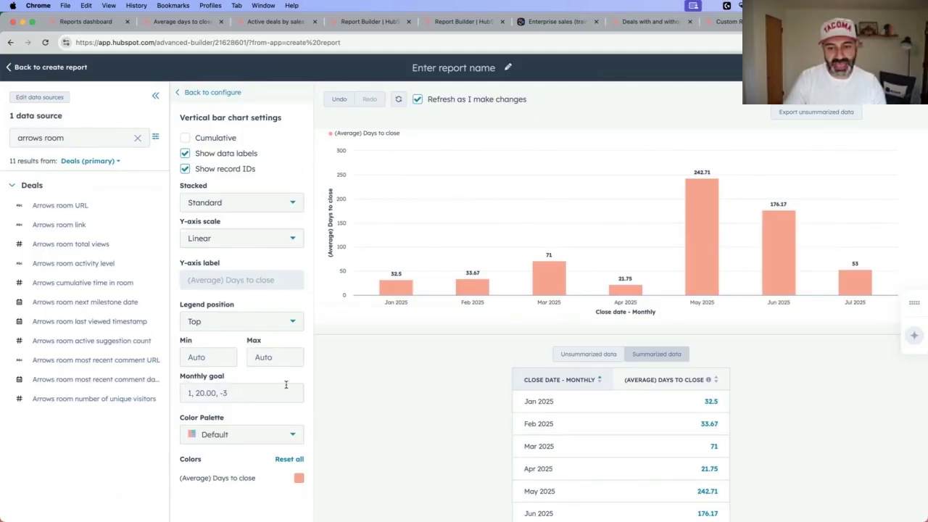
{"action": "left_click", "coordinate": [220, 392]}
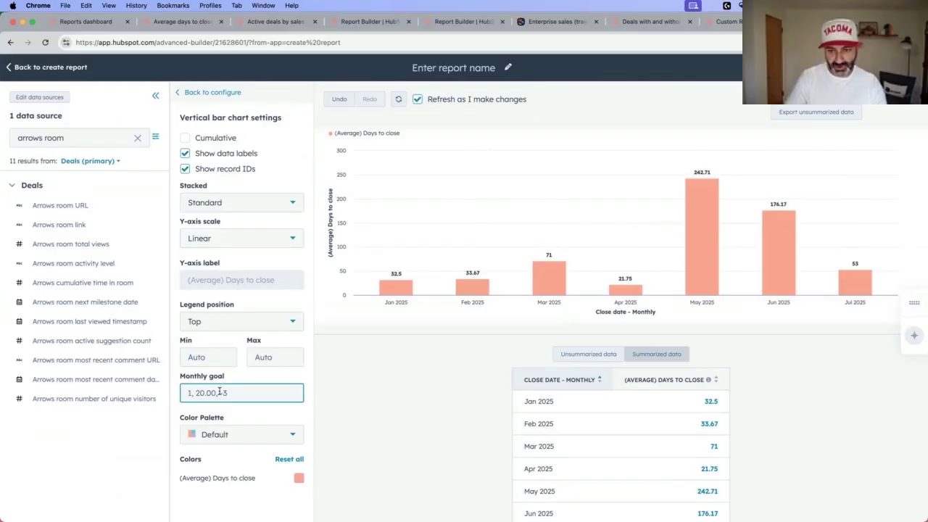
{"action": "type", "text": "30"}
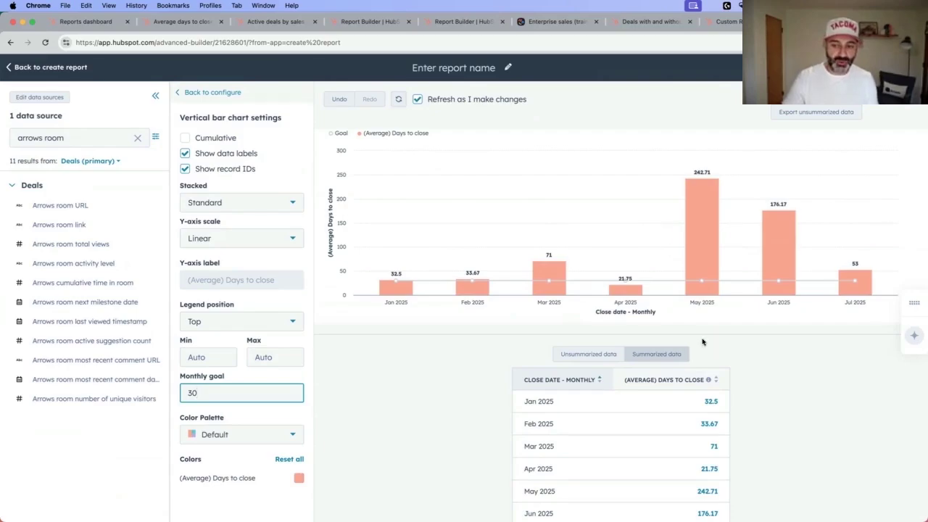
{"action": "mouse_move", "coordinate": [715, 233]}
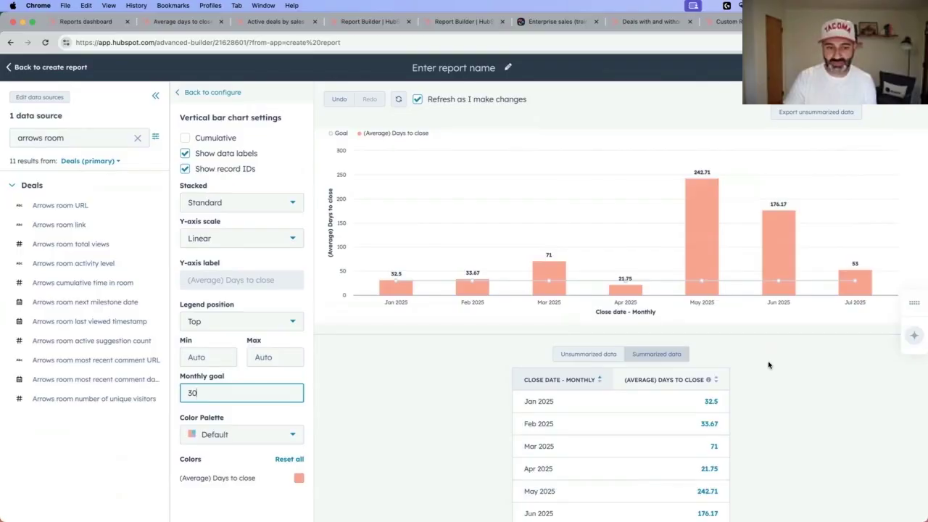
Step: Change the color of the (Average) Days to close series to light blue
{"action": "left_click", "coordinate": [299, 479]}
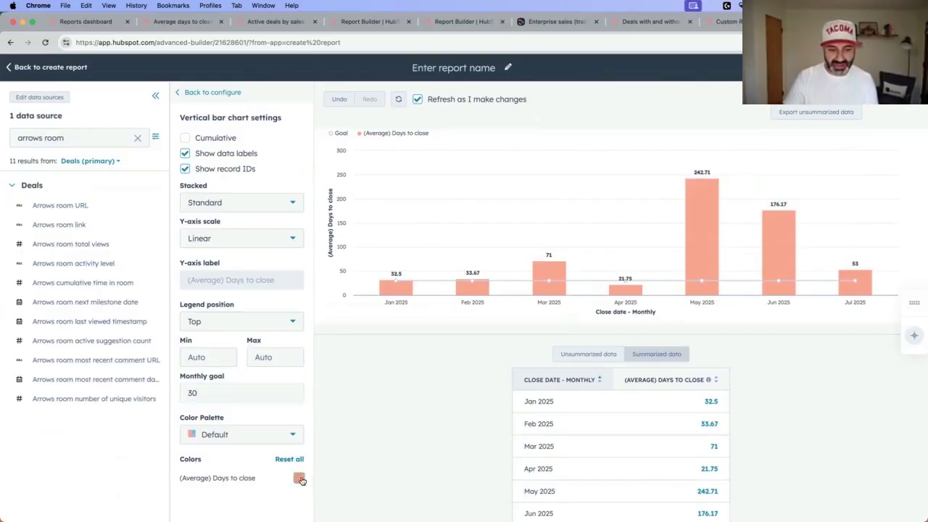
{"action": "left_click", "coordinate": [313, 415]}
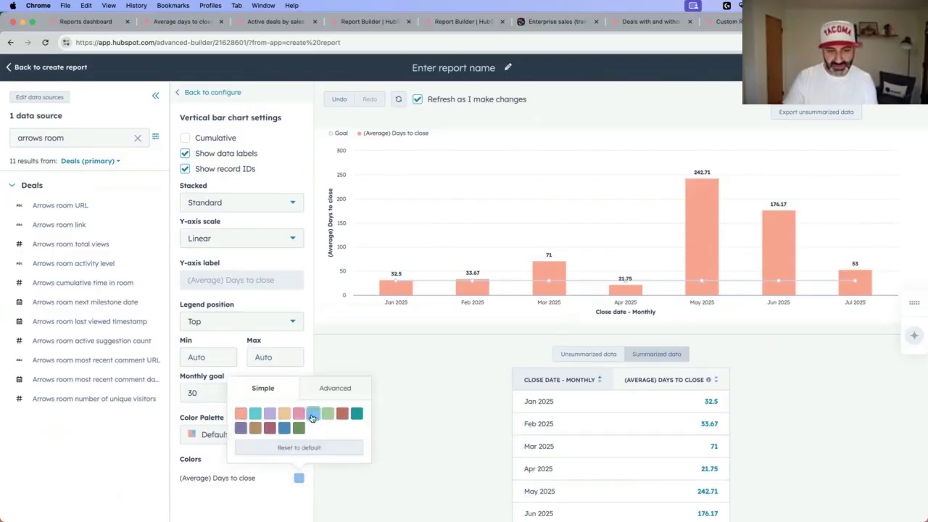
{"action": "left_click", "coordinate": [312, 417]}
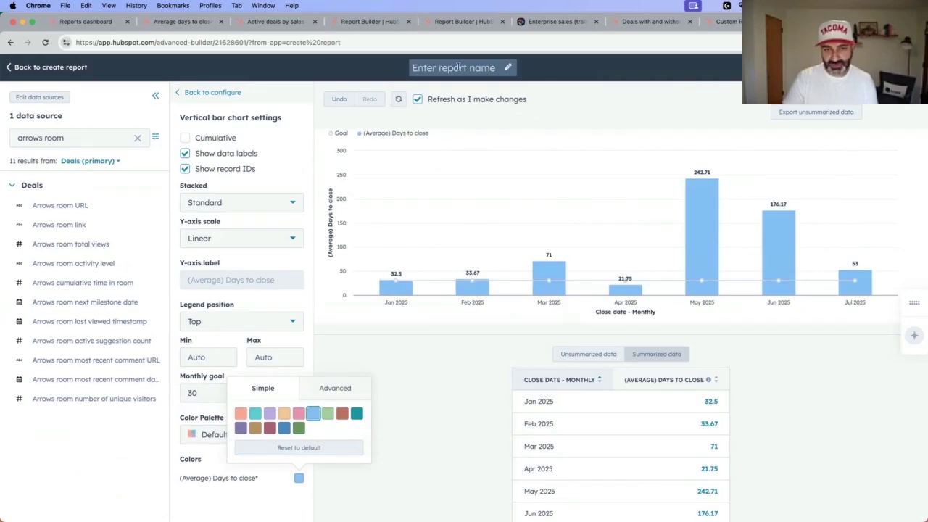
Step: Name the report "Days to close - with monthly goal" and start saving it
{"action": "left_click", "coordinate": [458, 67]}
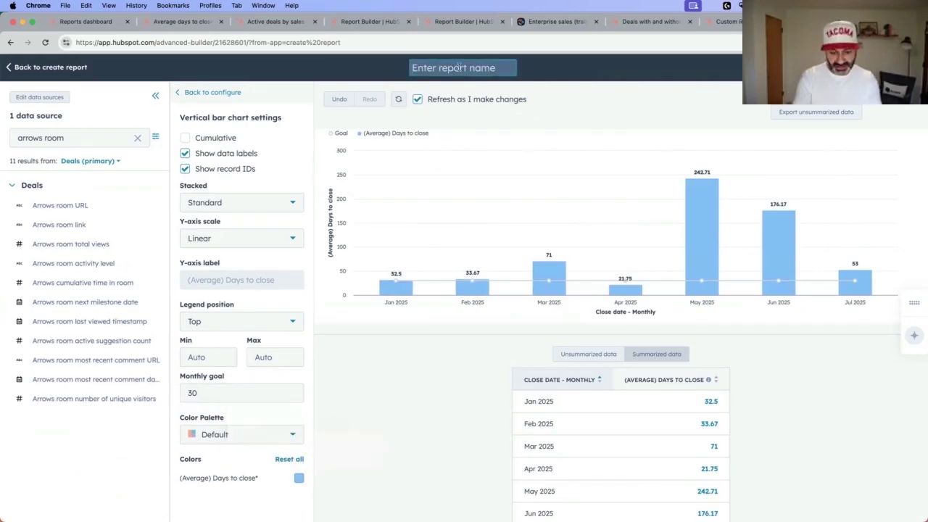
{"action": "type", "text": "Days "}
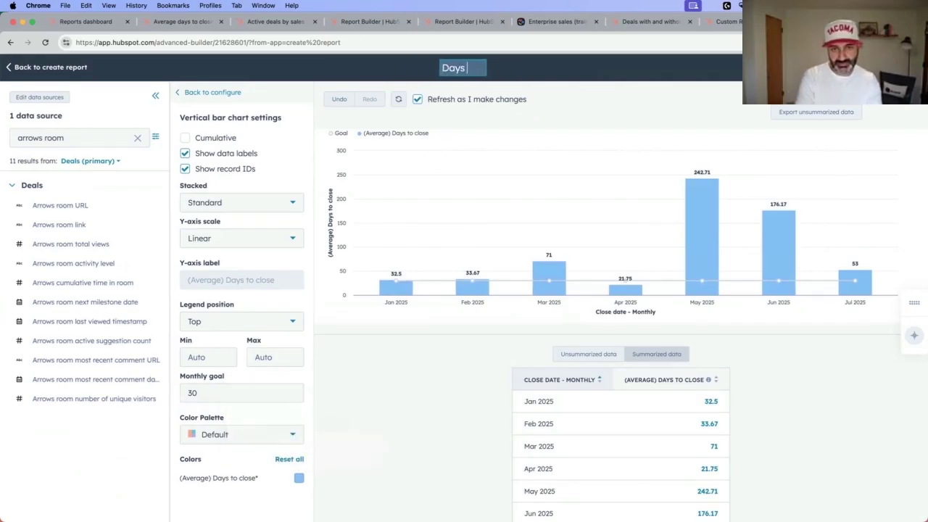
{"action": "type", "text": "to cl"}
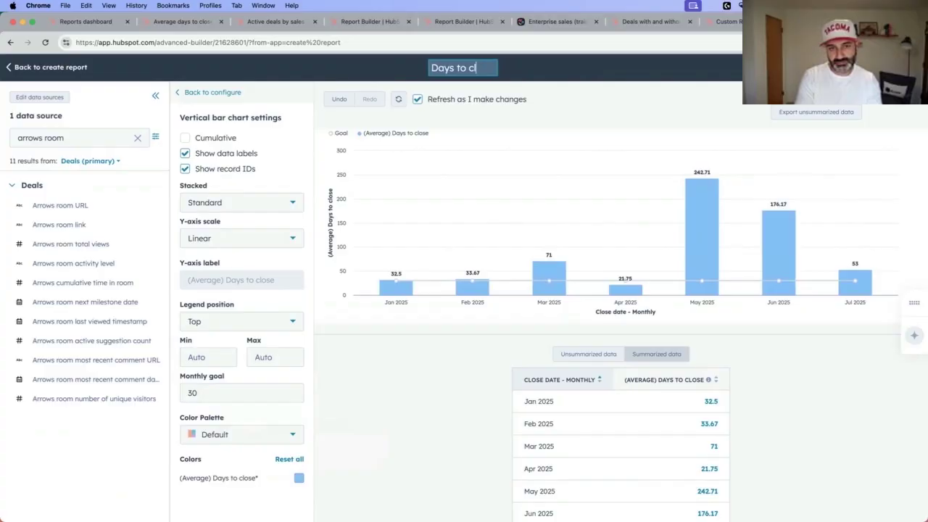
{"action": "type", "text": "ose - with"}
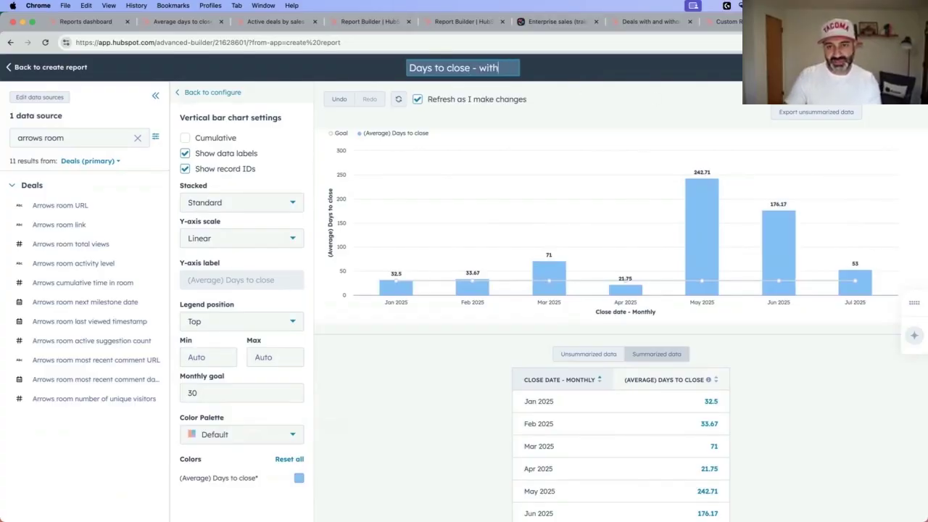
{"action": "type", "text": " monthly goal"}
{"action": "key", "text": "Return"}
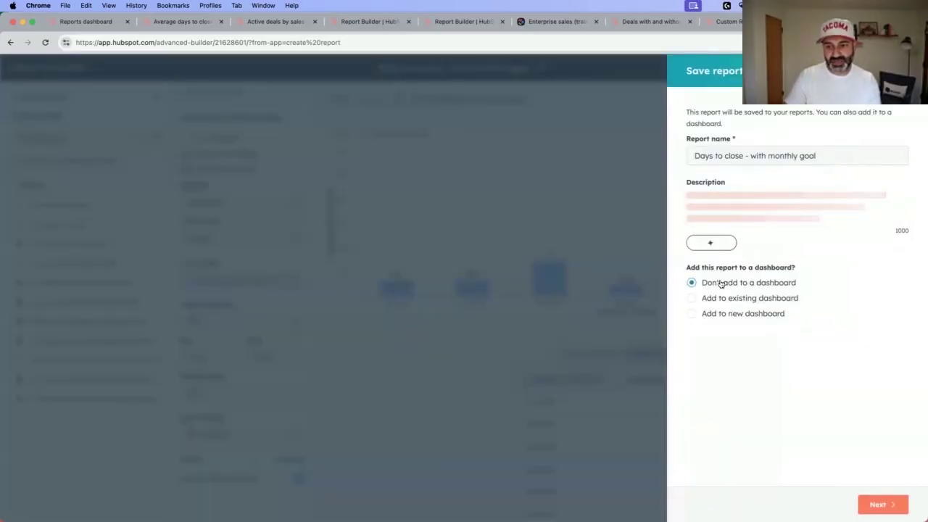
Step: Choose to add the report to a new dashboard and continue to the dashboard details
{"action": "left_click", "coordinate": [734, 299]}
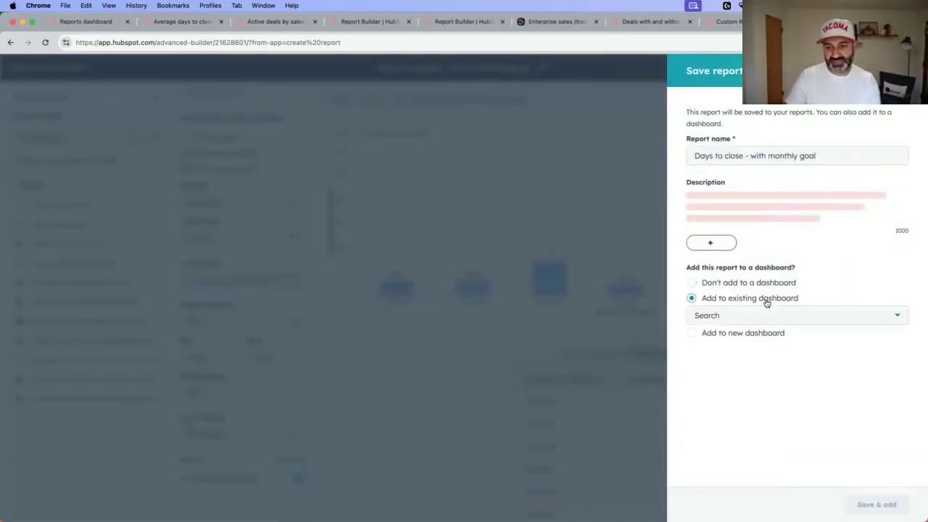
{"action": "left_click", "coordinate": [739, 333]}
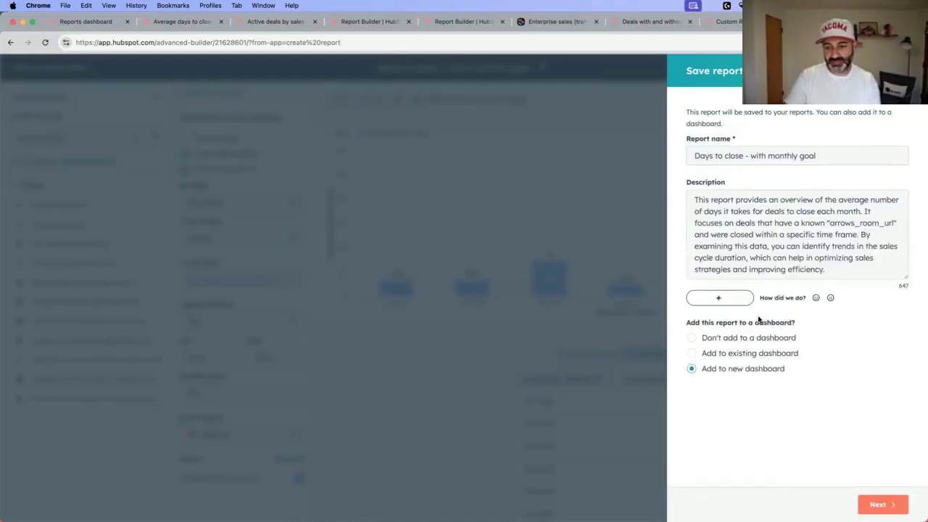
{"action": "left_click", "coordinate": [878, 505]}
Step: Name the new dashboard "Sales room activity dashboard", correcting any misspelled words, and save the report to it
{"action": "left_click", "coordinate": [698, 131]}
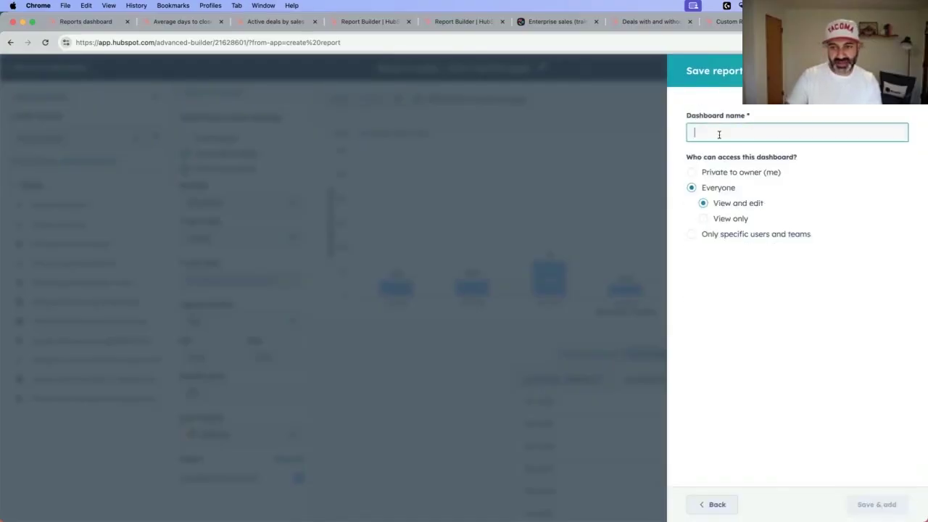
{"action": "type", "text": "Sales room "}
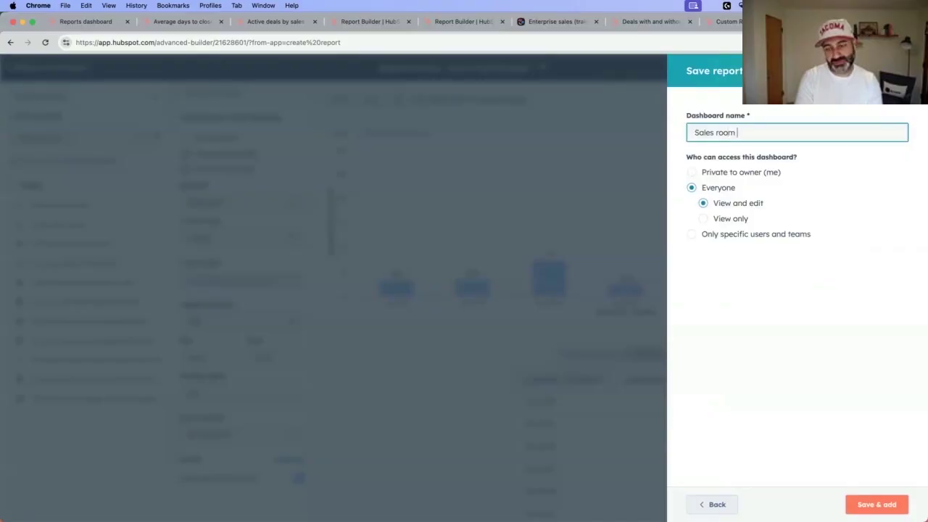
{"action": "type", "text": "acitivy"}
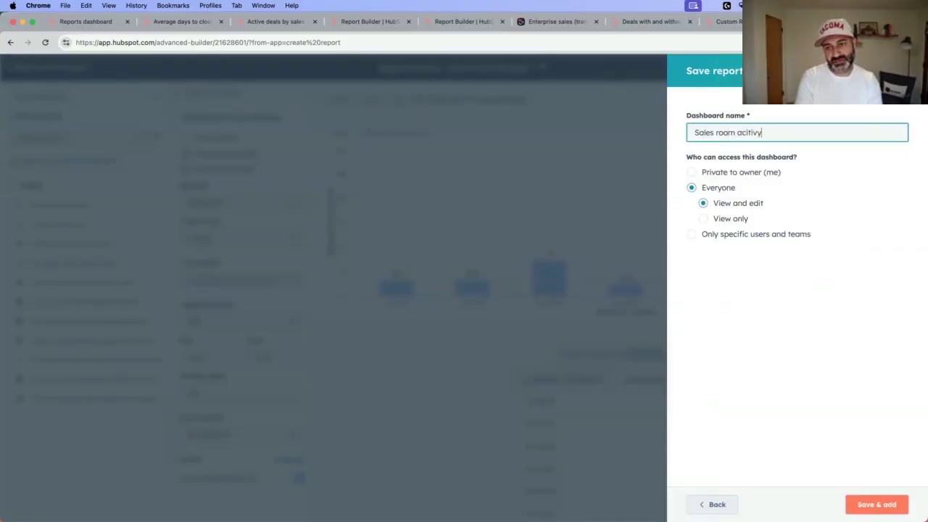
{"action": "key", "text": "BackSpace"}
{"action": "key", "text": "BackSpace"}
{"action": "key", "text": "BackSpace"}
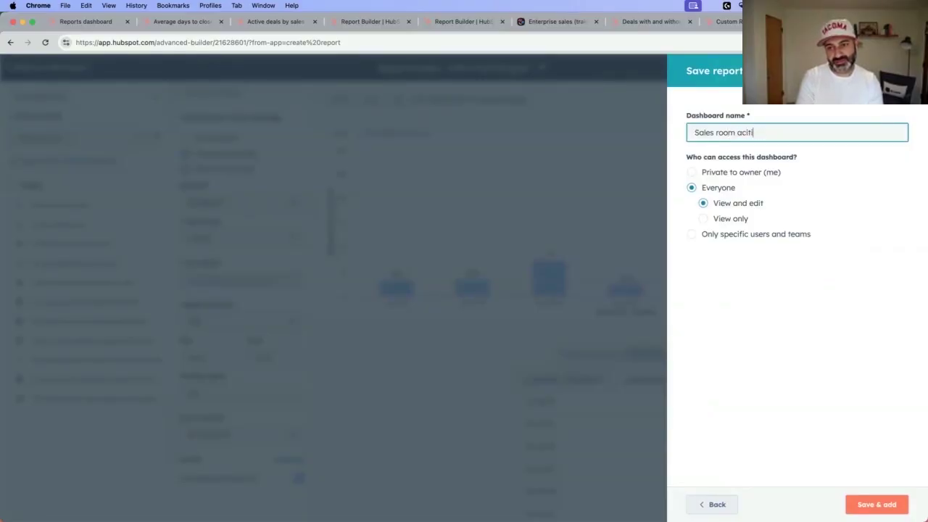
{"action": "type", "text": "vity dashbaor"}
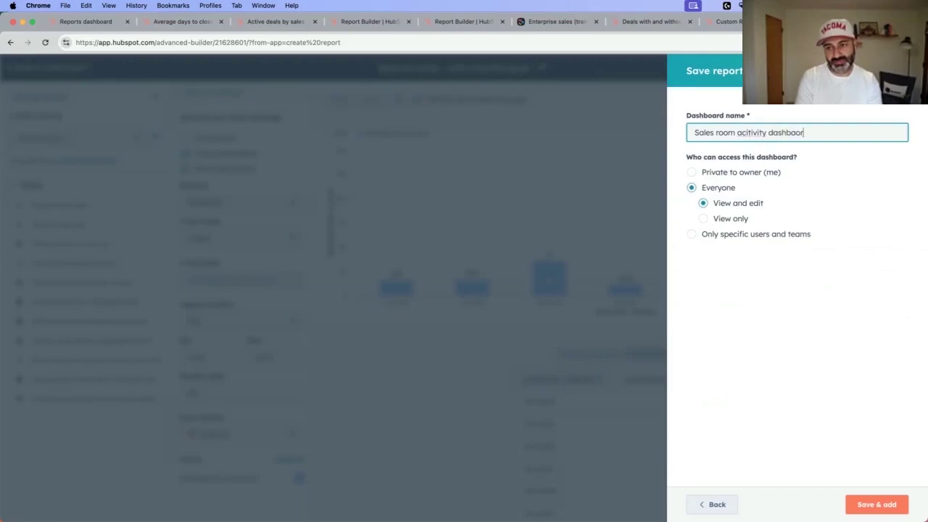
{"action": "key", "text": "BackSpace"}
{"action": "key", "text": "BackSpace"}
{"action": "key", "text": "BackSpace"}
{"action": "type", "text": "oard"}
{"action": "double_click", "coordinate": [747, 132]}
{"action": "right_click", "coordinate": [746, 132]}
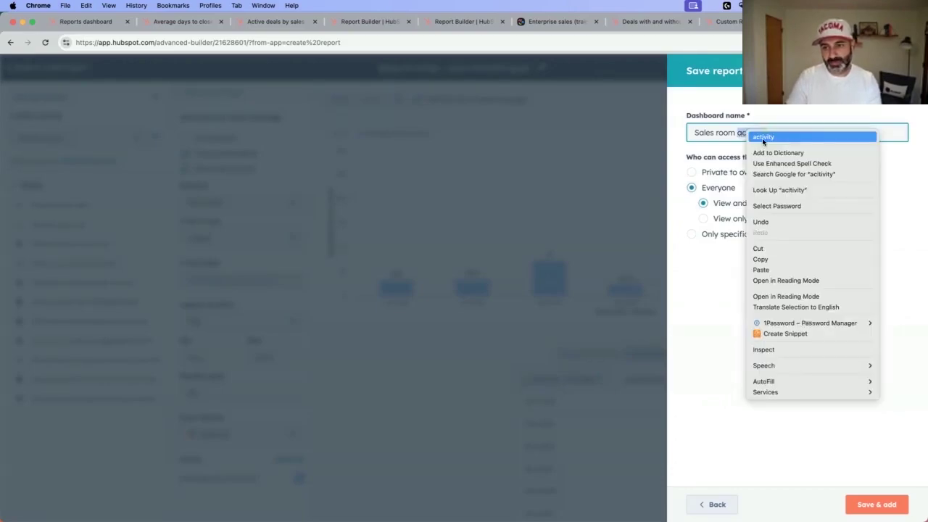
{"action": "key", "text": "Escape"}
{"action": "double_click", "coordinate": [790, 135]}
{"action": "right_click", "coordinate": [794, 138]}
{"action": "key", "text": "Escape"}
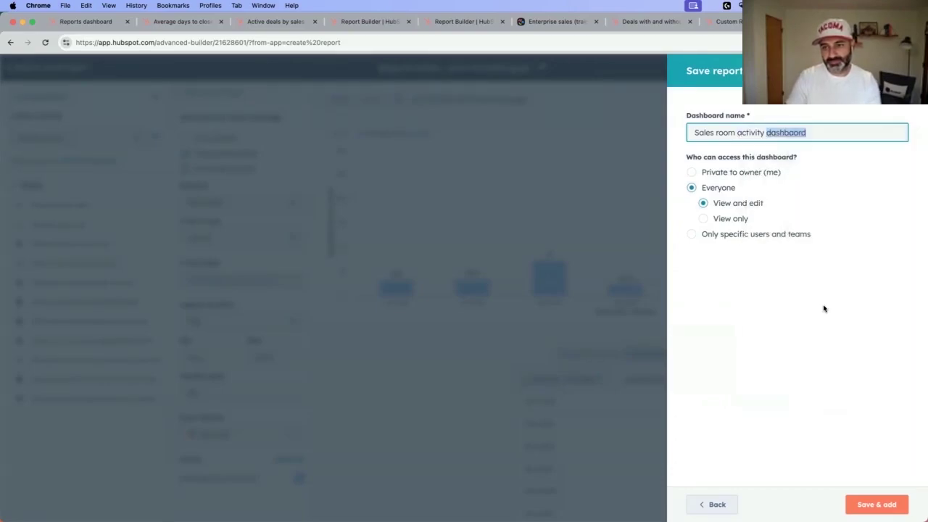
{"action": "key", "text": "Right"}
{"action": "left_click", "coordinate": [869, 503]}
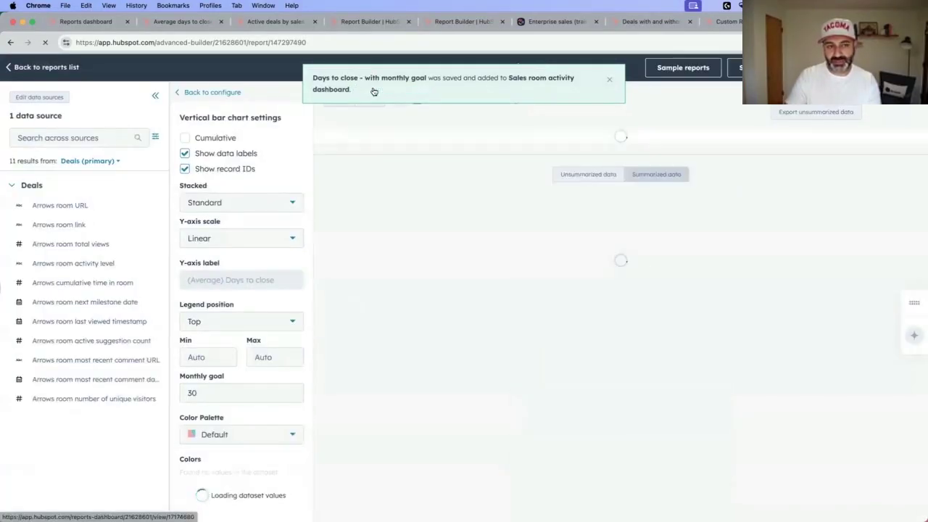
Step: Open the new Sales room activity dashboard and widen the days-to-close report to five grid columns
{"action": "left_click", "coordinate": [373, 89]}
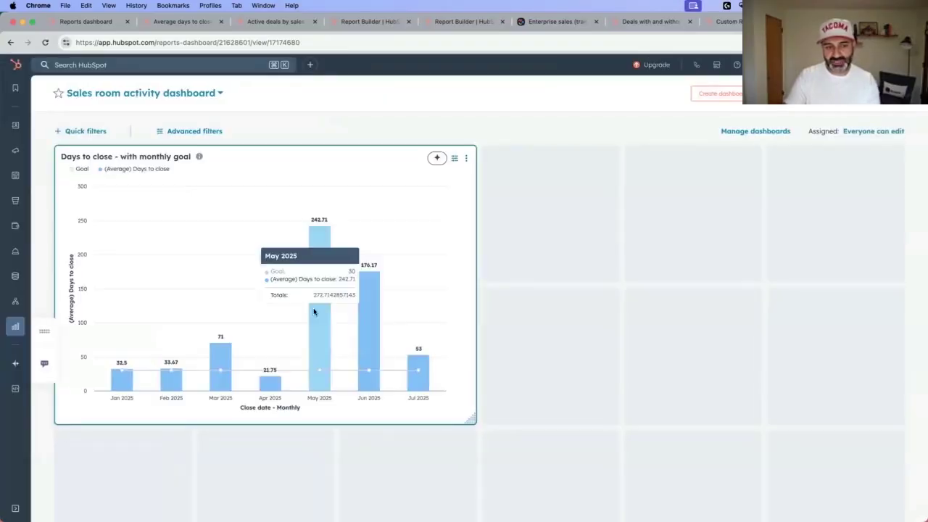
{"action": "left_click_drag", "start_coordinate": [468, 420], "coordinate": [714, 420]}
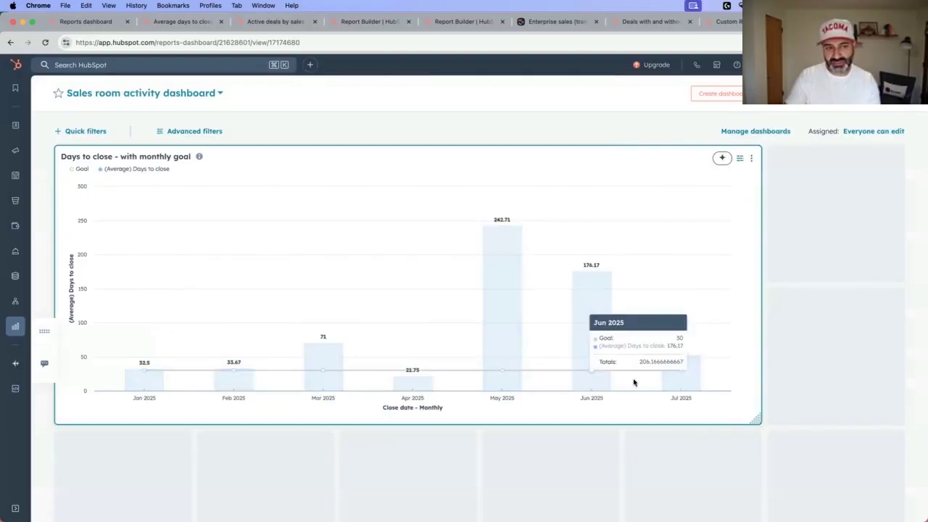
{"action": "scroll", "coordinate": [456, 403], "scroll_direction": "down", "scroll_amount": 3}
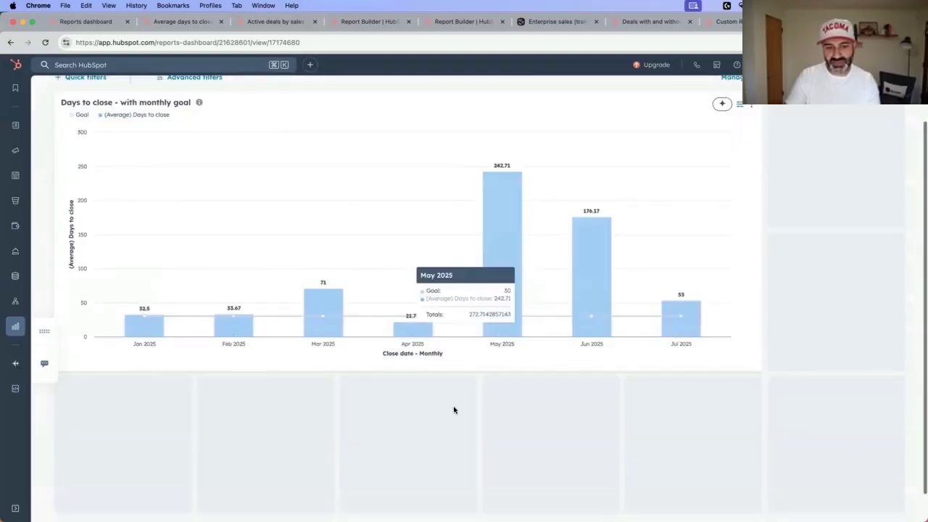
Step: Switch to the Sales Rooms Dashboard and review its finished reports
{"action": "left_click", "coordinate": [83, 24]}
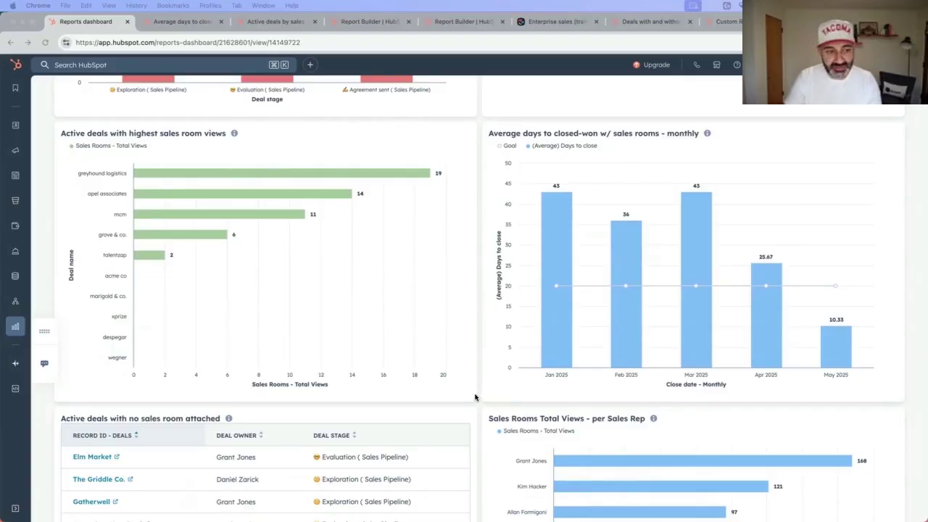
{"action": "scroll", "coordinate": [464, 387], "scroll_direction": "up", "scroll_amount": 5}
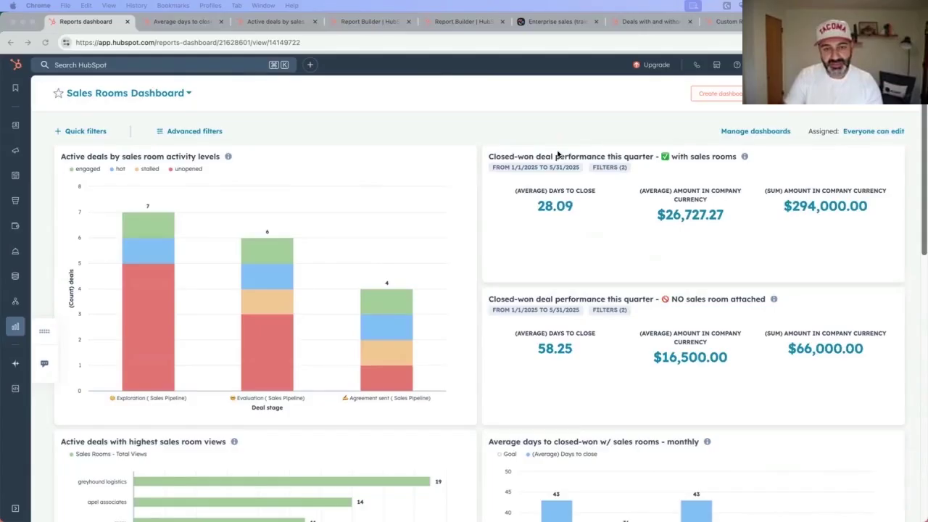
Step: Switch to Arrows, close the activity level settings, and open the Service properties configuration in the HubSpot integration's synced room data points
{"action": "left_click", "coordinate": [544, 23]}
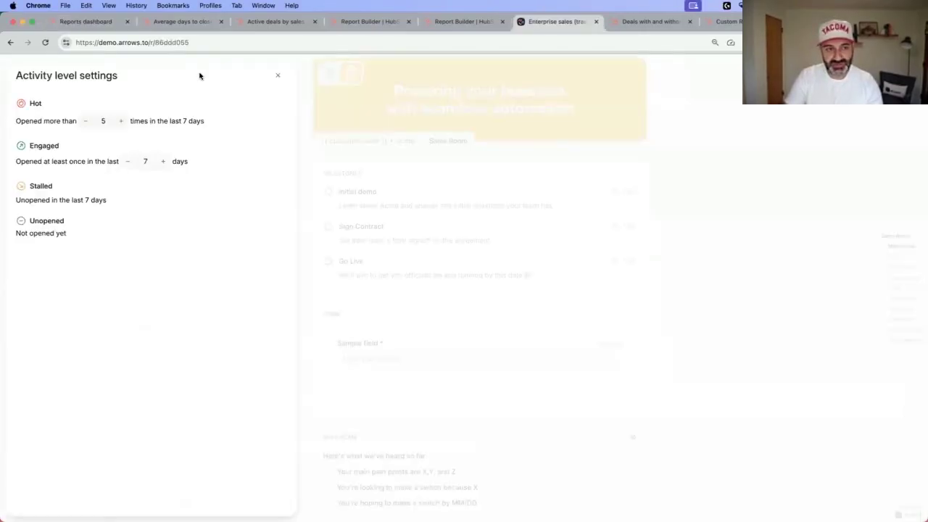
{"action": "key", "text": "Escape"}
{"action": "left_click", "coordinate": [48, 69]}
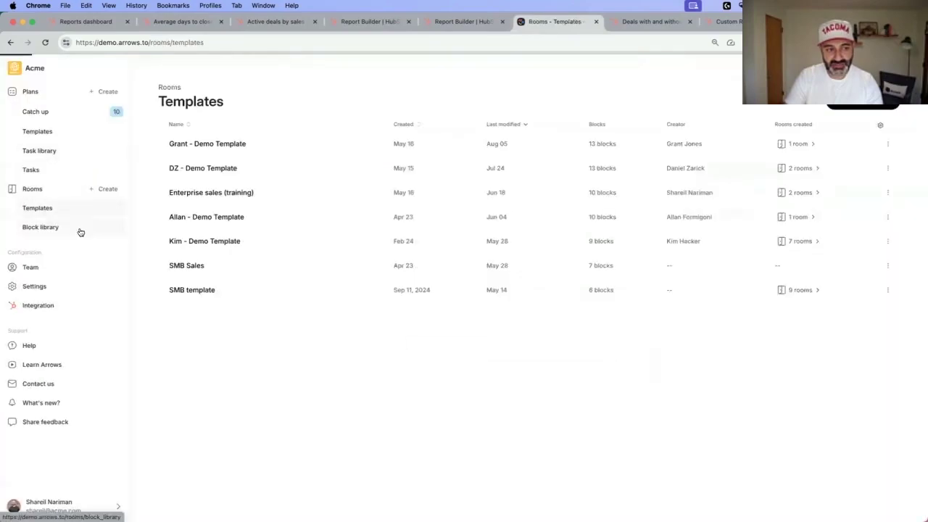
{"action": "left_click", "coordinate": [36, 307]}
{"action": "left_click", "coordinate": [364, 262]}
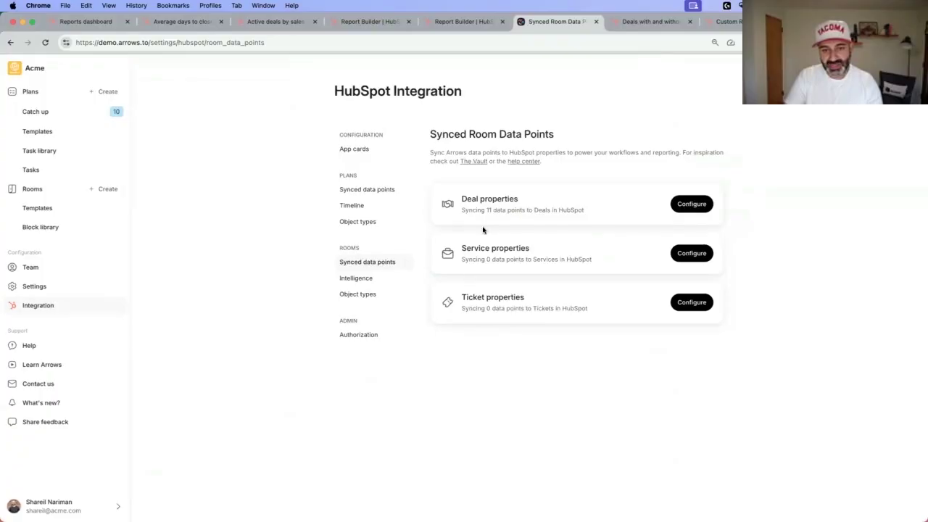
{"action": "left_click", "coordinate": [687, 254]}
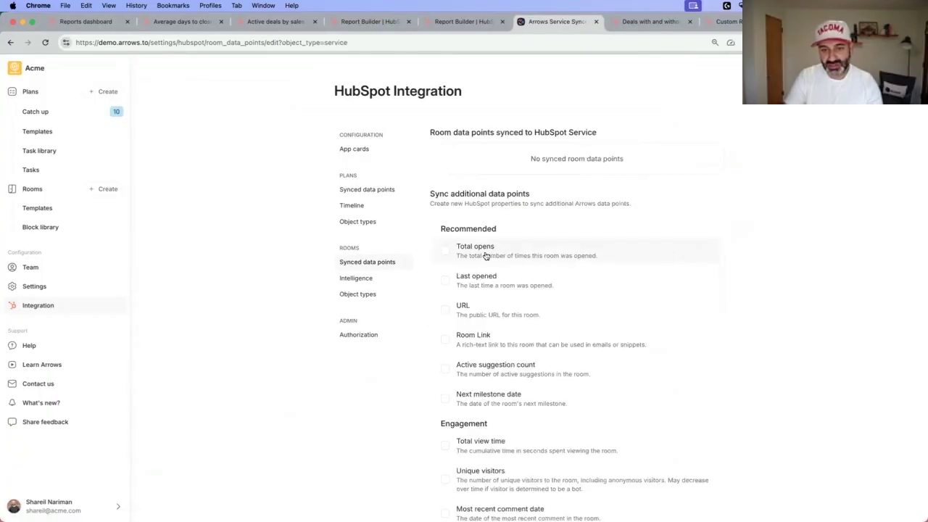
Step: Select Total opens, Last opened, URL and Room Link as additional room data points for HubSpot Service
{"action": "left_click", "coordinate": [446, 252]}
{"action": "left_click", "coordinate": [446, 281]}
{"action": "left_click", "coordinate": [444, 310]}
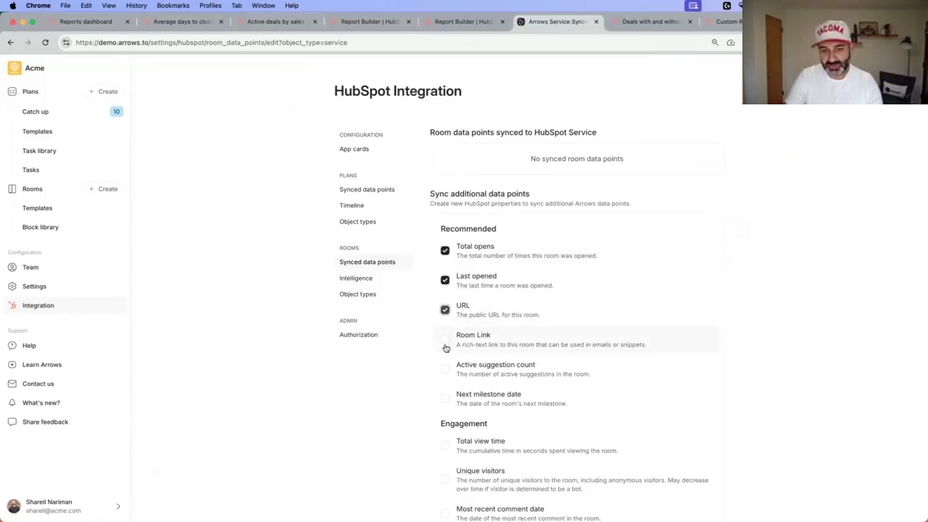
{"action": "left_click", "coordinate": [444, 340]}
{"action": "scroll", "coordinate": [565, 406], "scroll_direction": "down", "scroll_amount": 4}
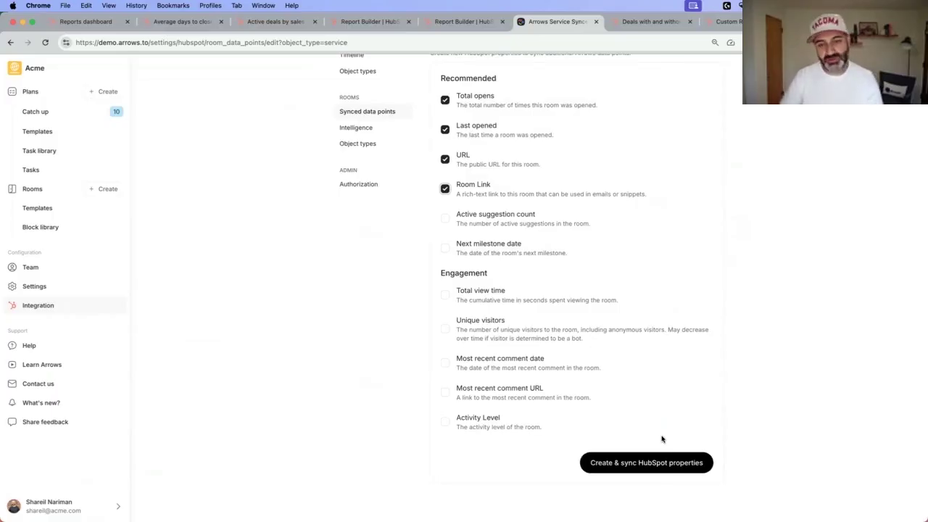
Step: Return to the HubSpot Sales Rooms Dashboard and examine the active deals by sales room activity levels report
{"action": "left_click", "coordinate": [81, 22]}
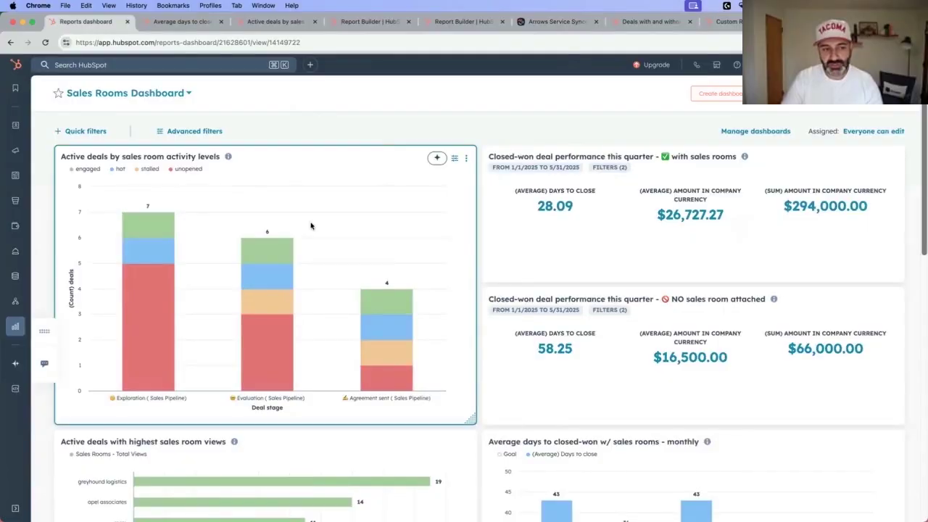
{"action": "mouse_move", "coordinate": [435, 300]}
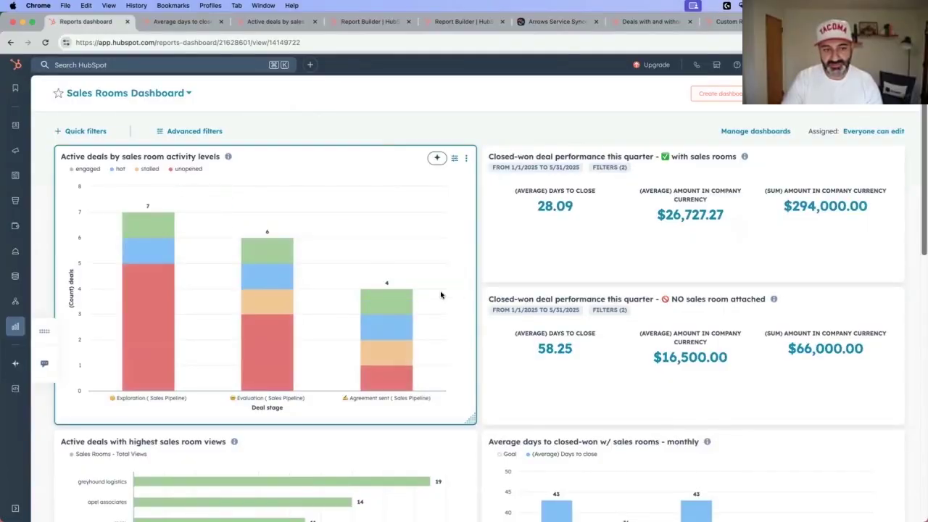